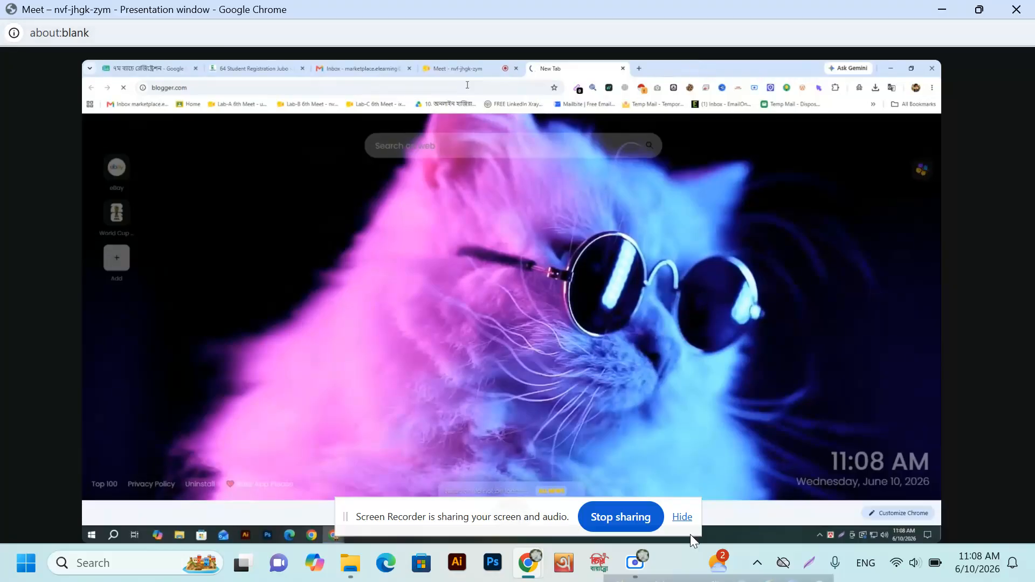
click(683, 518)
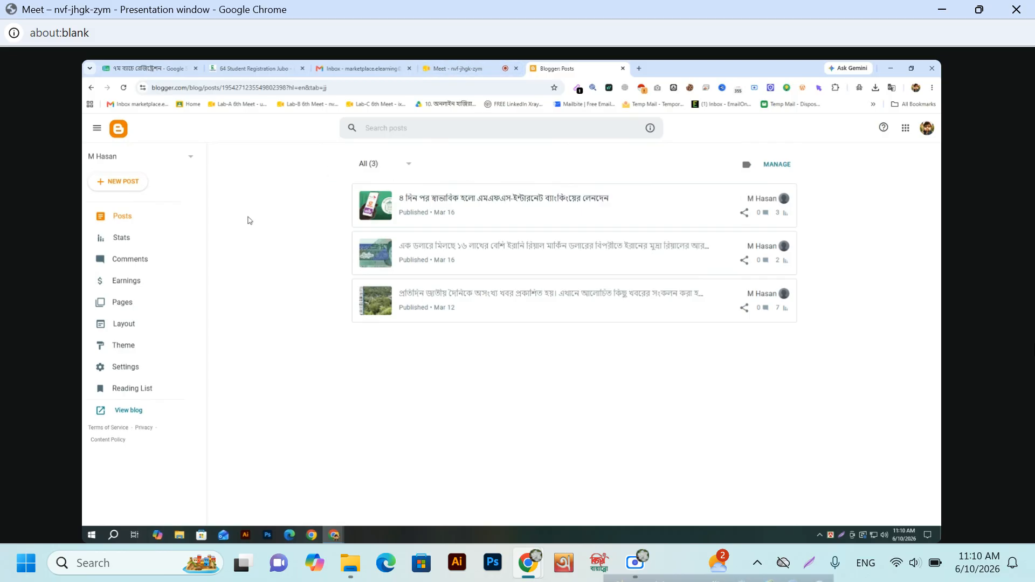
- Open the blog's settings and inspect the title and description editors in the Basic section, cancelling each without changes
click(131, 371)
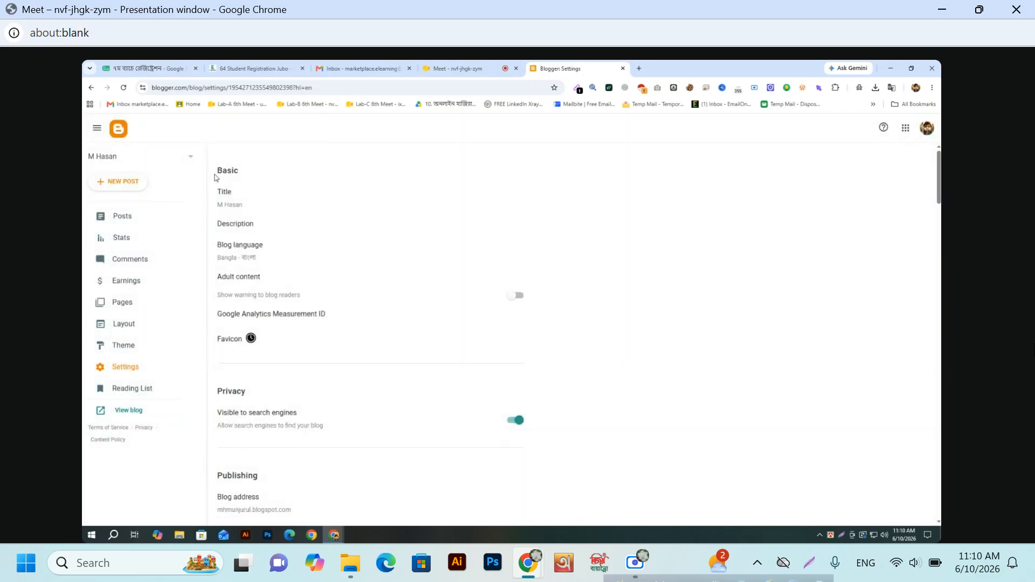
drag(215, 170, 251, 173)
click(261, 183)
click(227, 198)
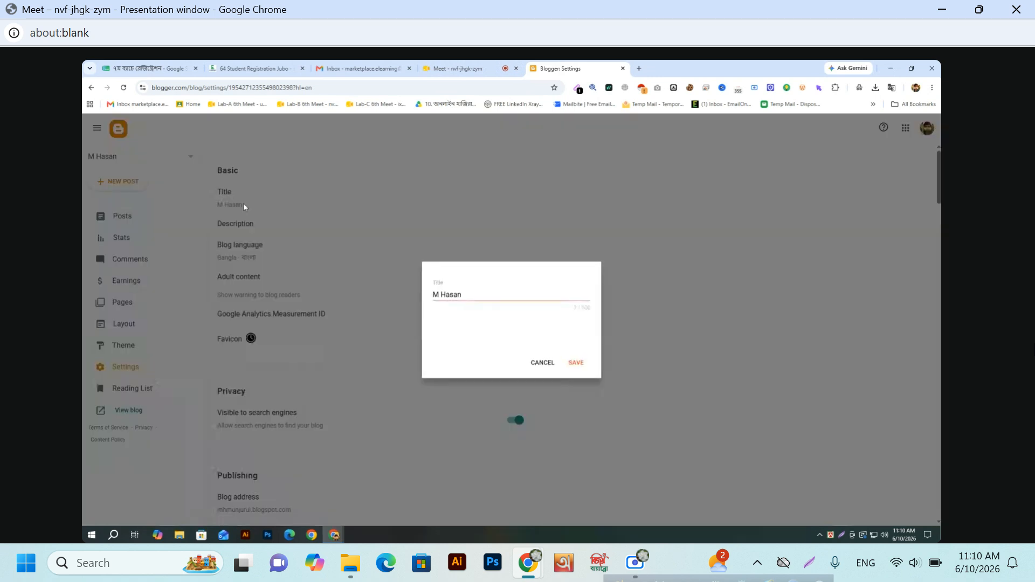
click(545, 366)
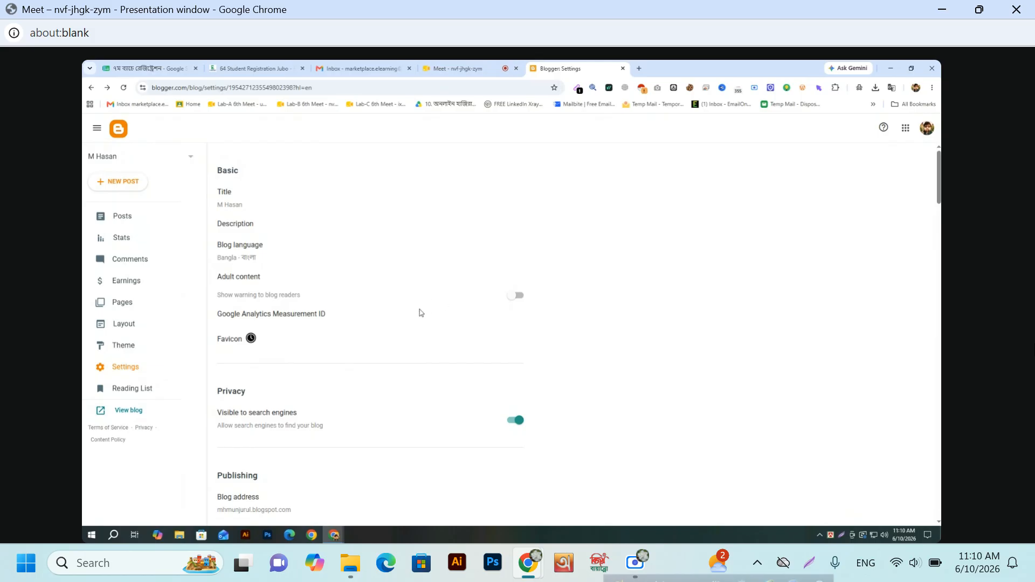
click(246, 227)
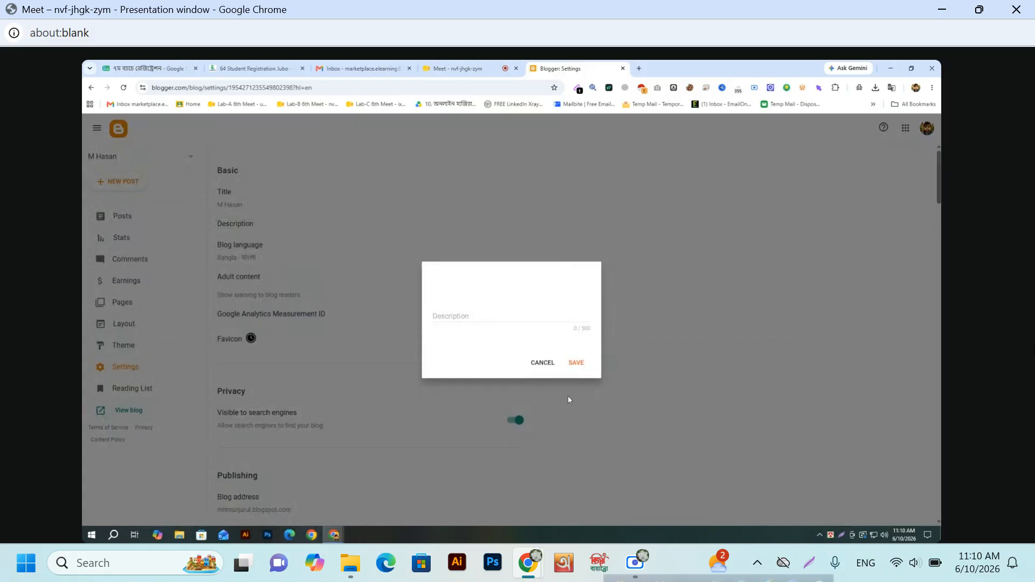
click(543, 363)
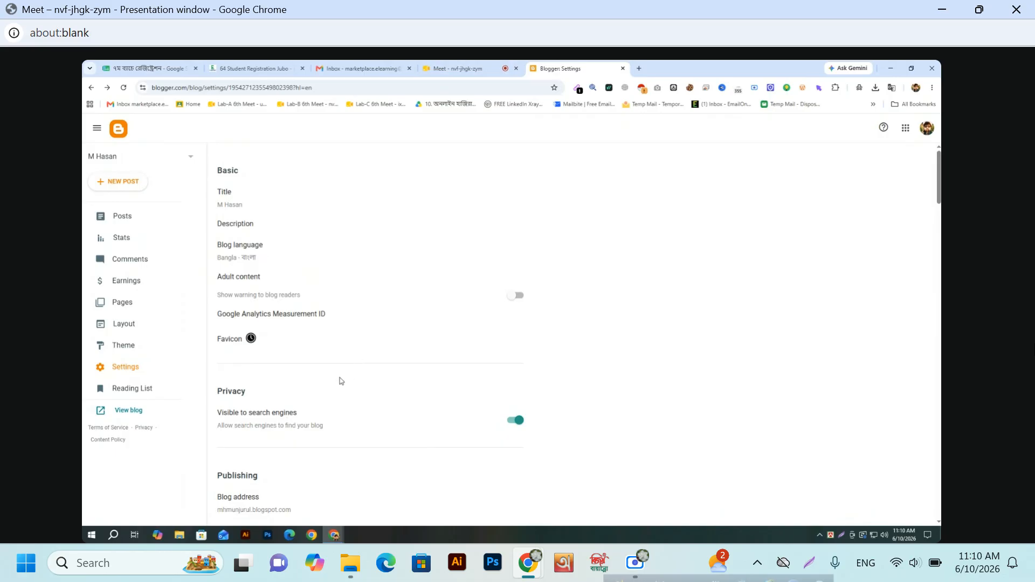
- Inspect the favicon upload option and browse the Downloads folder for an icon file, cancelling without choosing one
scroll(335, 371, down, 1)
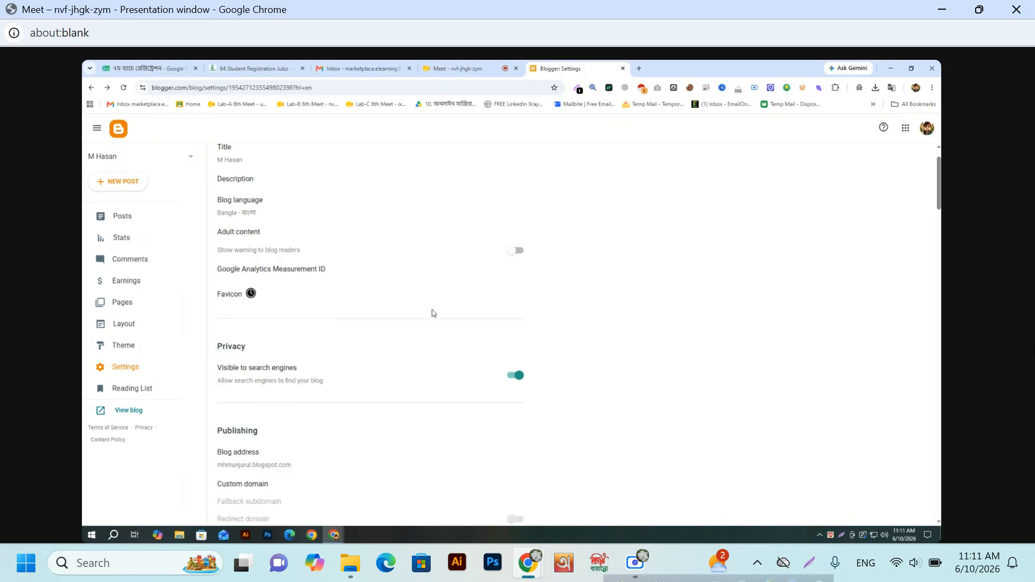
click(234, 295)
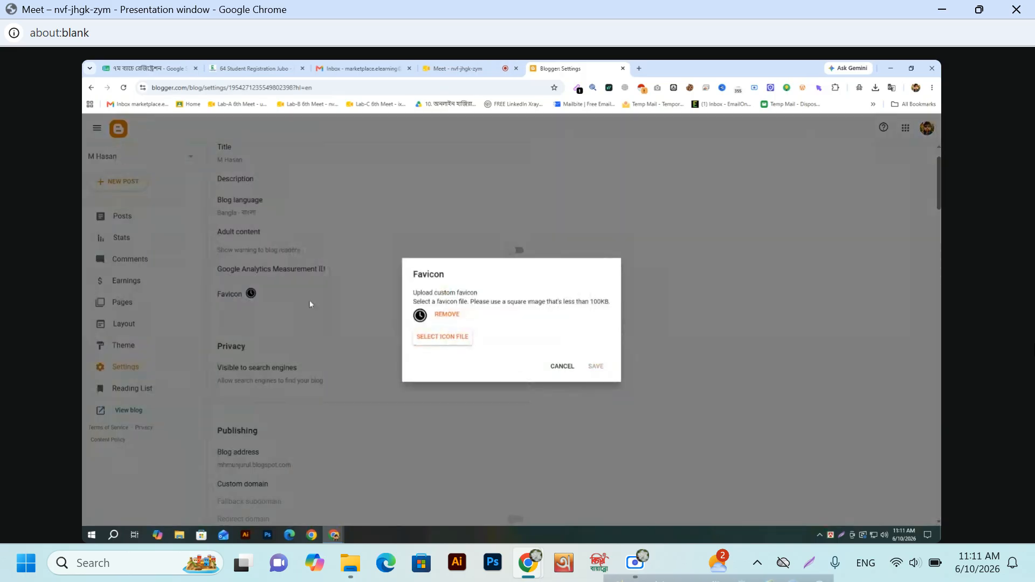
click(424, 339)
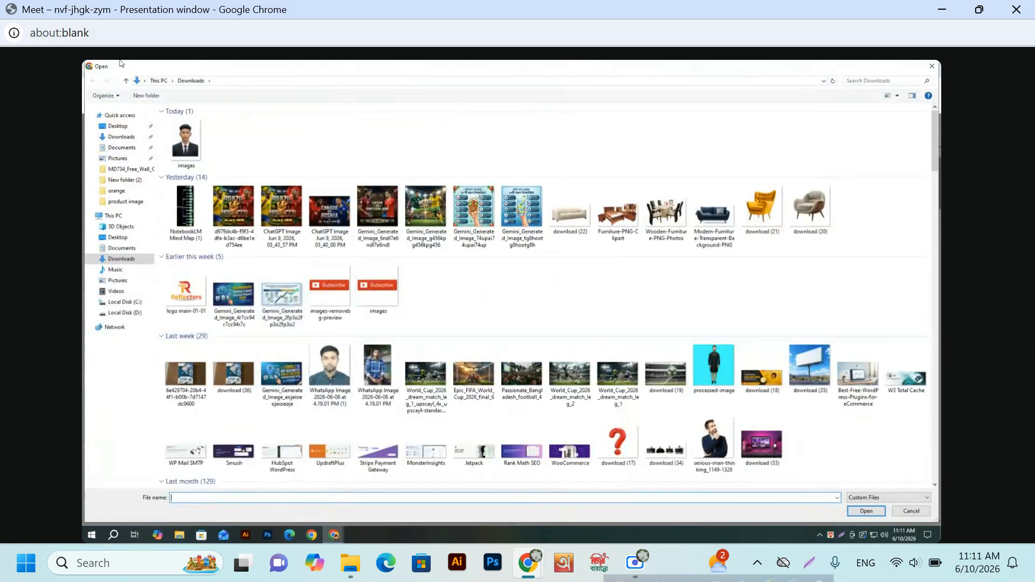
click(932, 66)
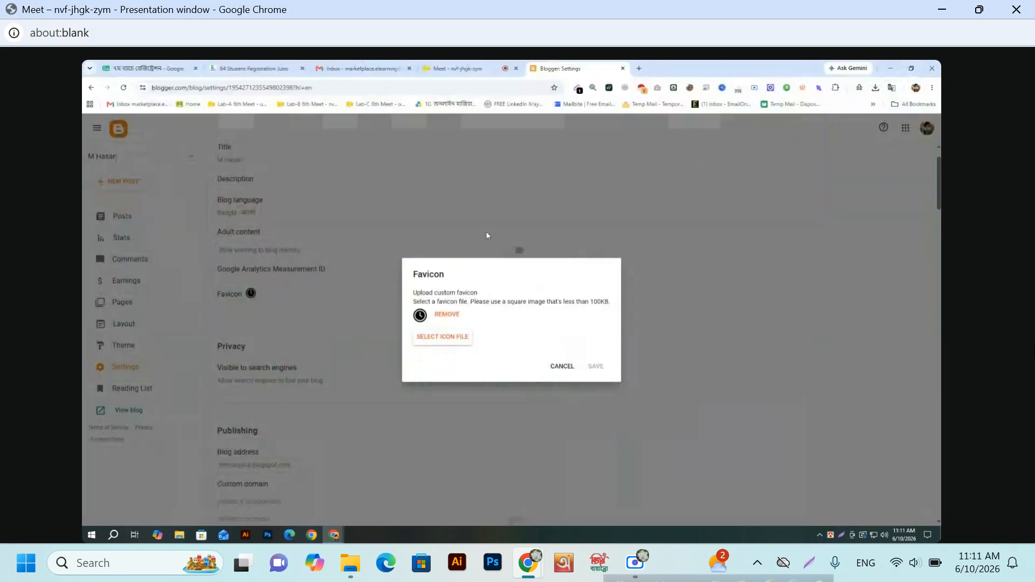
click(561, 367)
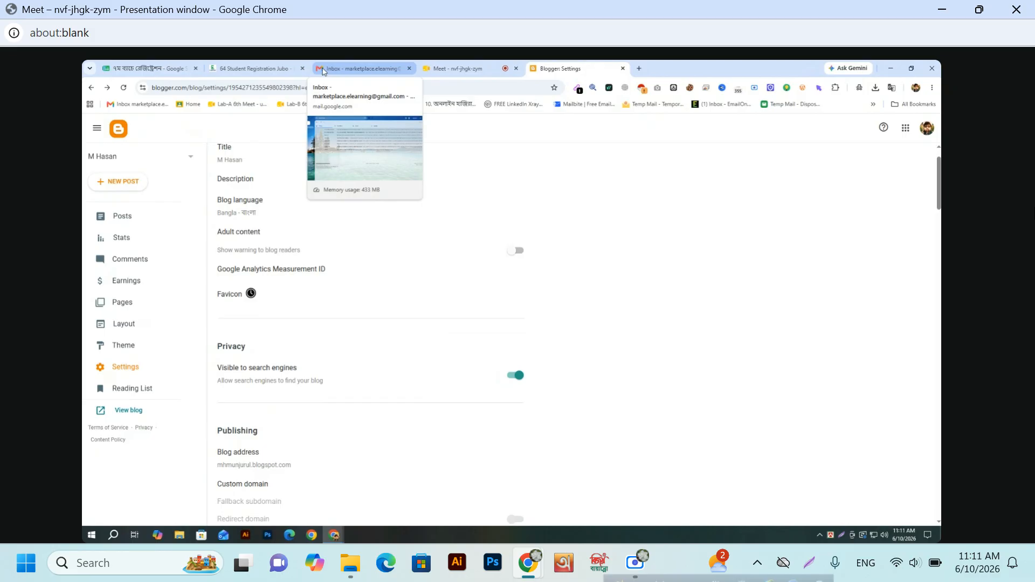
click(235, 294)
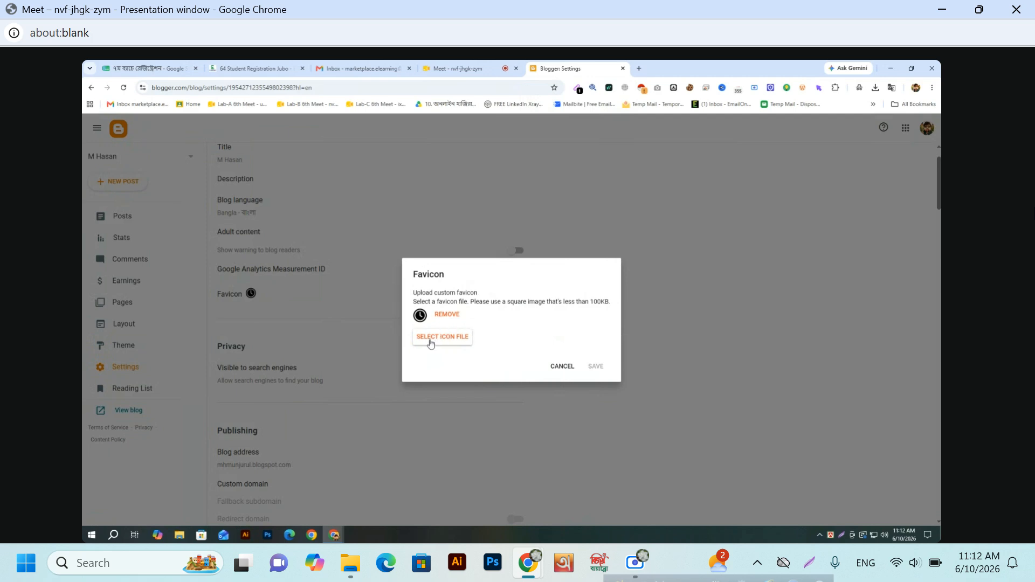
click(451, 339)
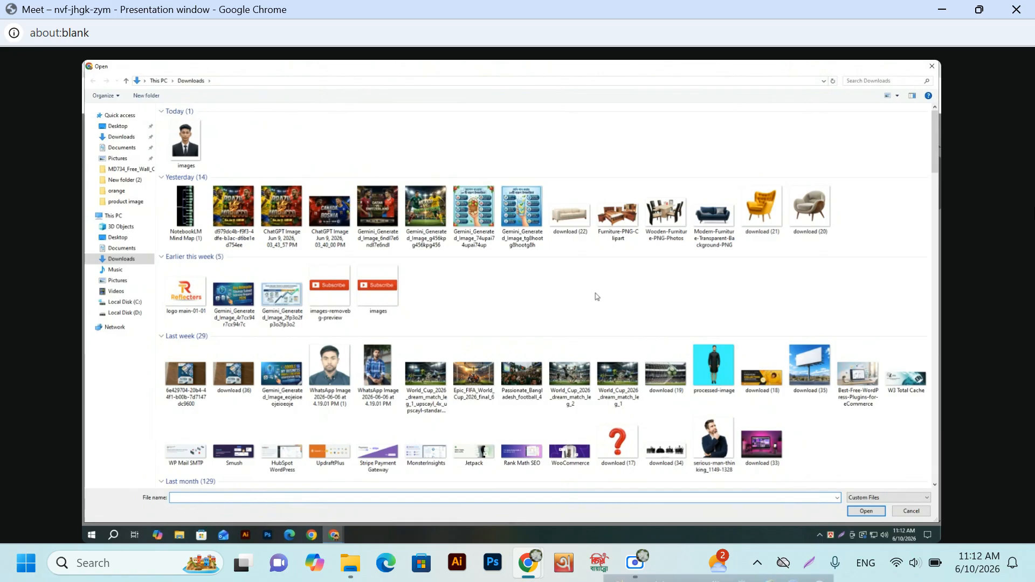
scroll(595, 296, down, 5)
scroll(850, 123, up, 5)
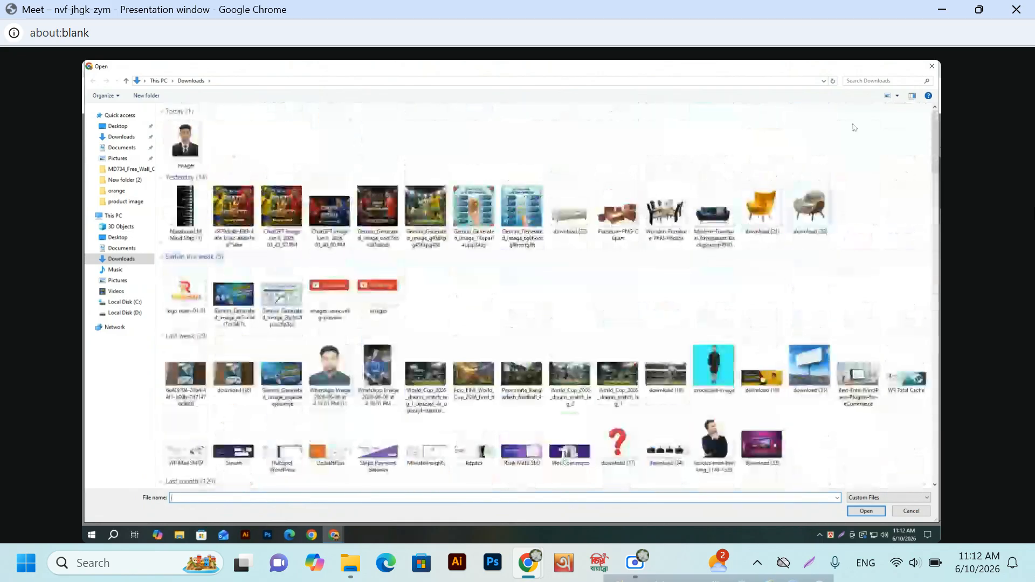
click(931, 66)
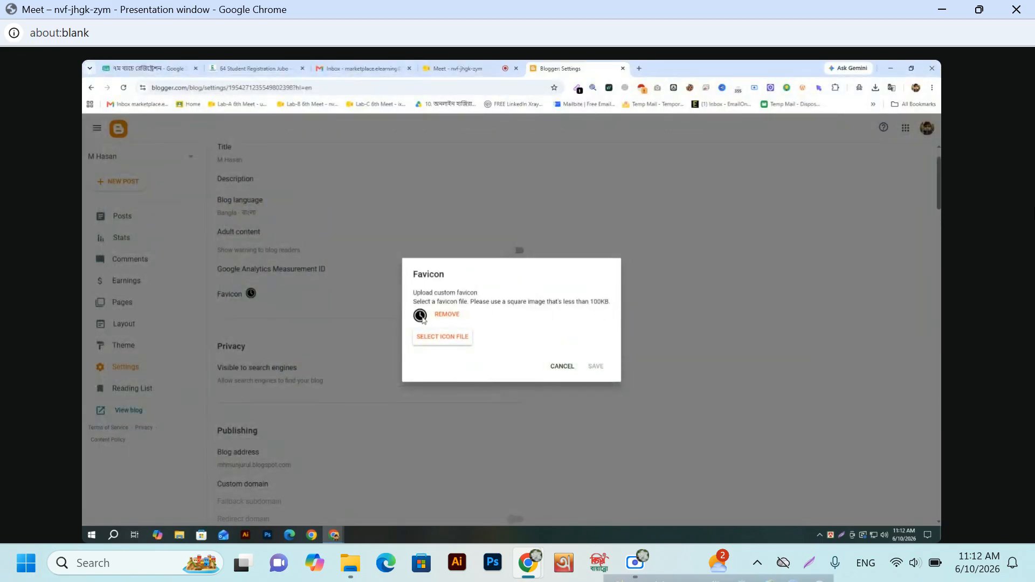
click(566, 367)
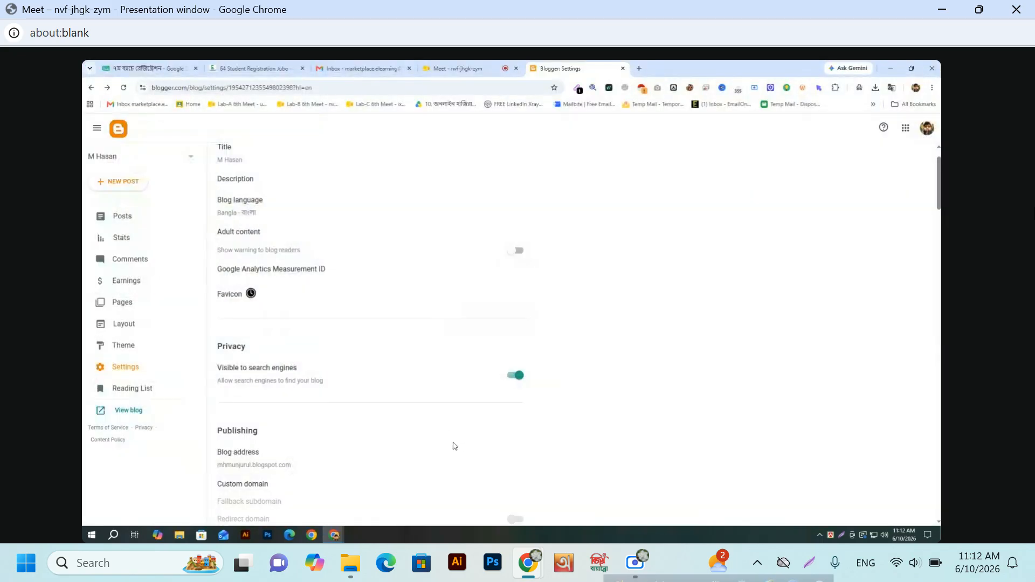
- View the live blog and look through its home page from the header and posts down to the footer
click(118, 413)
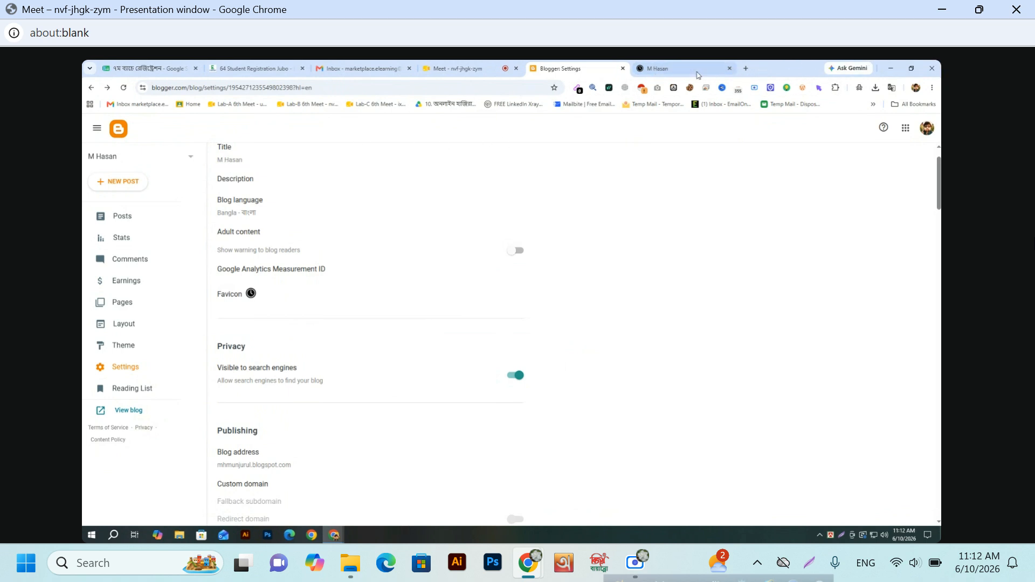
click(663, 71)
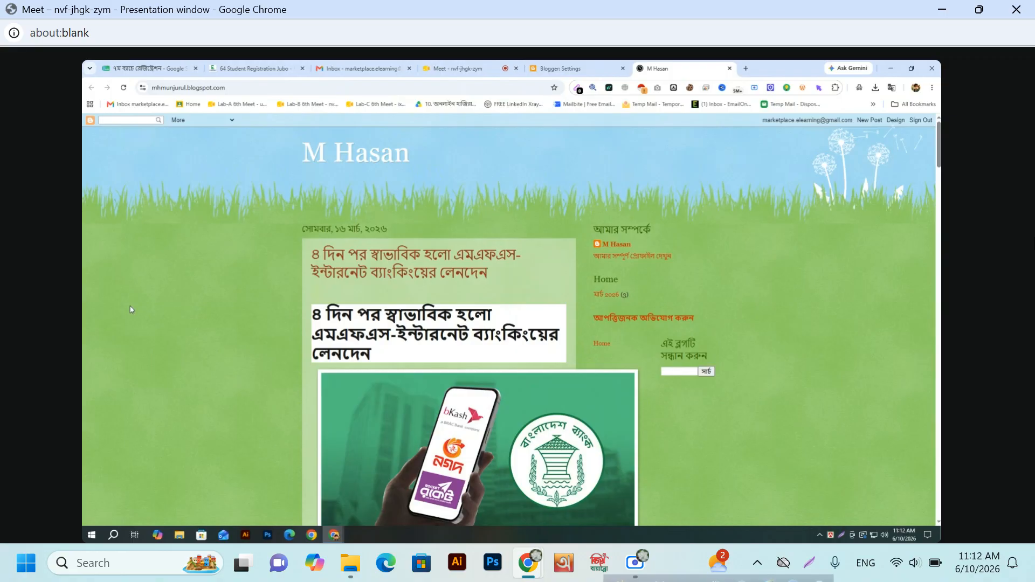
scroll(223, 265, down, 10)
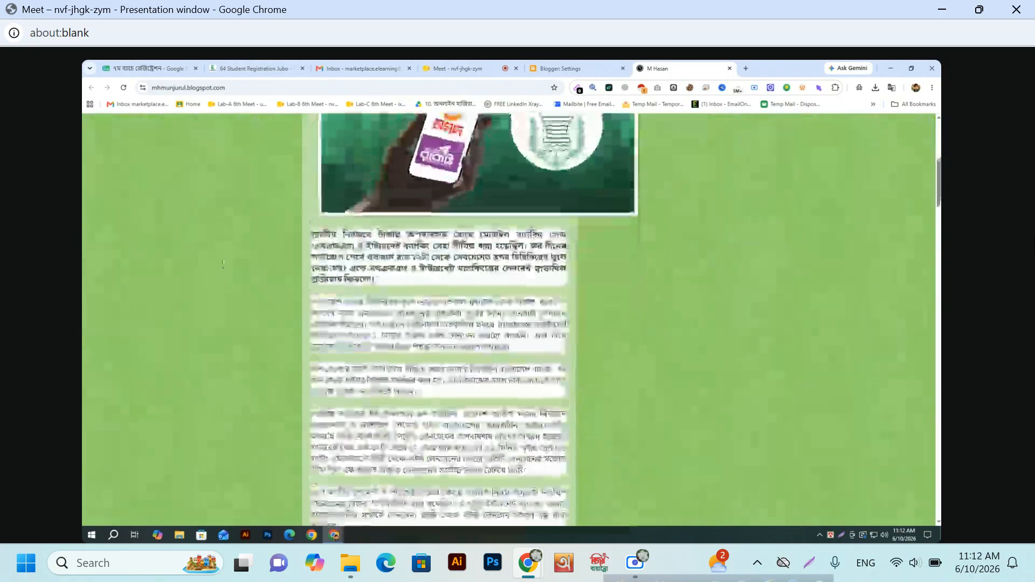
scroll(223, 265, down, 15)
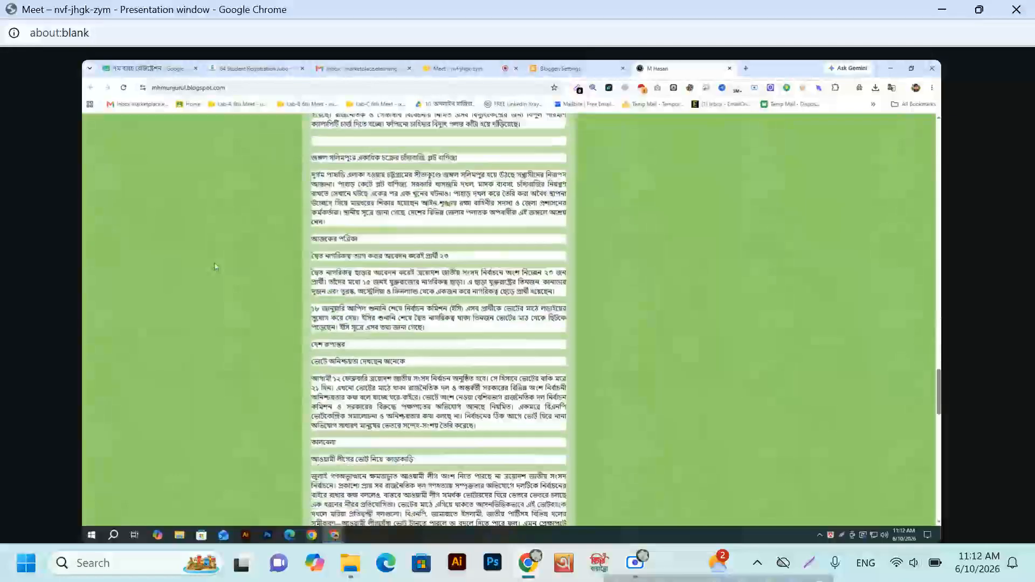
scroll(214, 265, down, 8)
scroll(214, 263, up, 15)
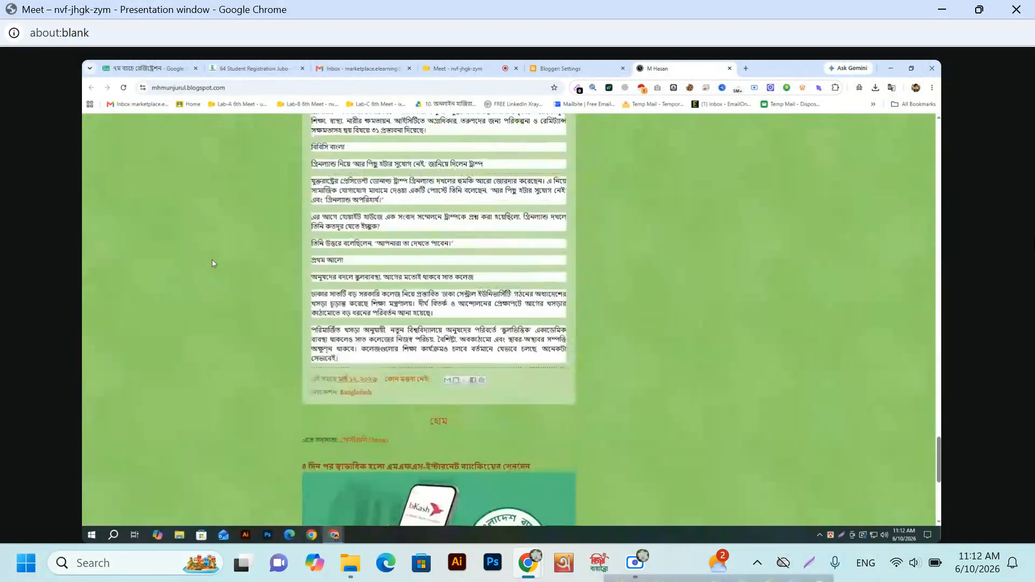
scroll(213, 261, up, 20)
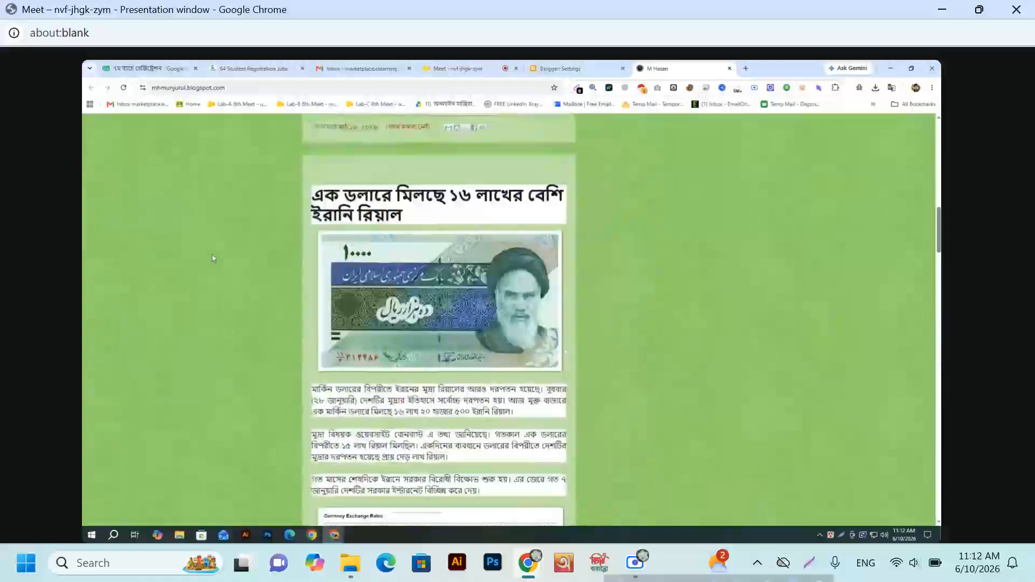
scroll(213, 258, up, 4)
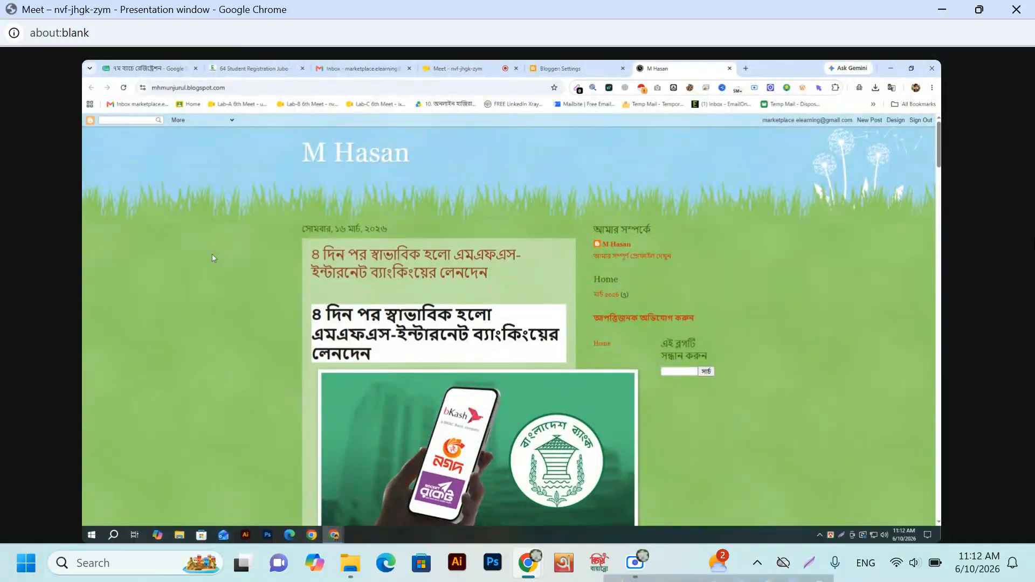
scroll(212, 257, down, 6)
scroll(208, 258, up, 6)
scroll(492, 508, down, 20)
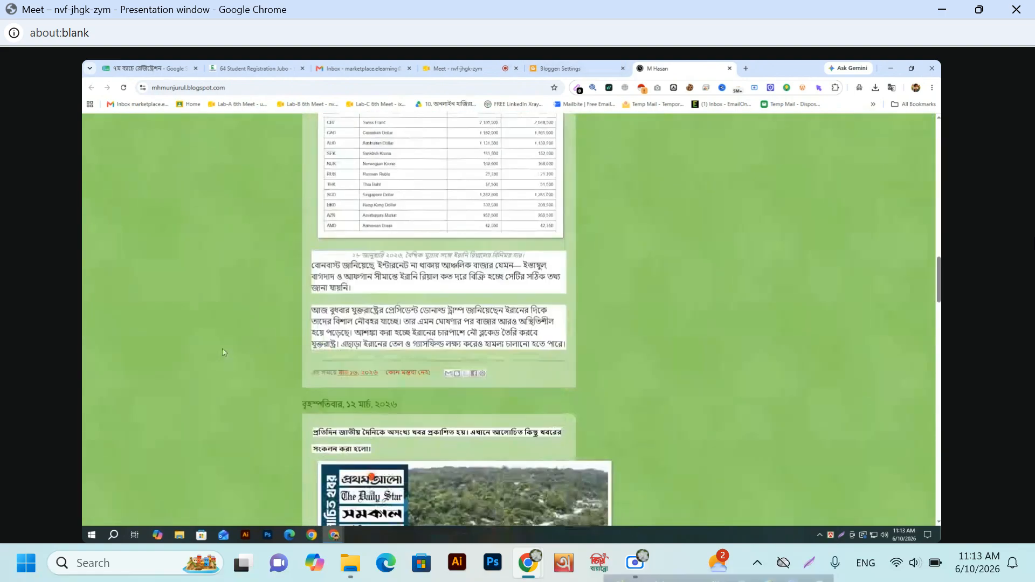
scroll(209, 356, down, 15)
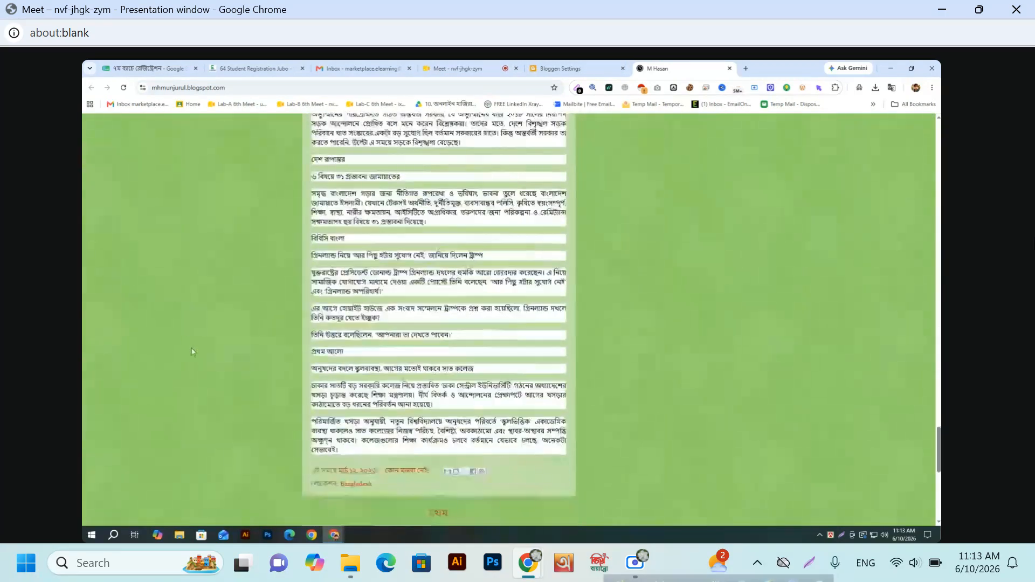
scroll(189, 351, down, 3)
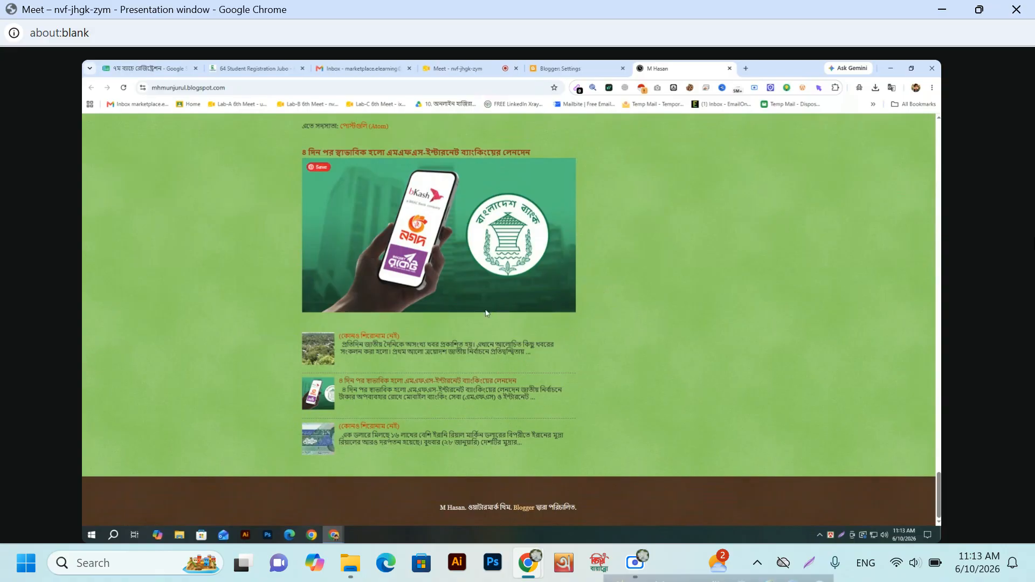
scroll(485, 312, up, 15)
scroll(480, 294, up, 15)
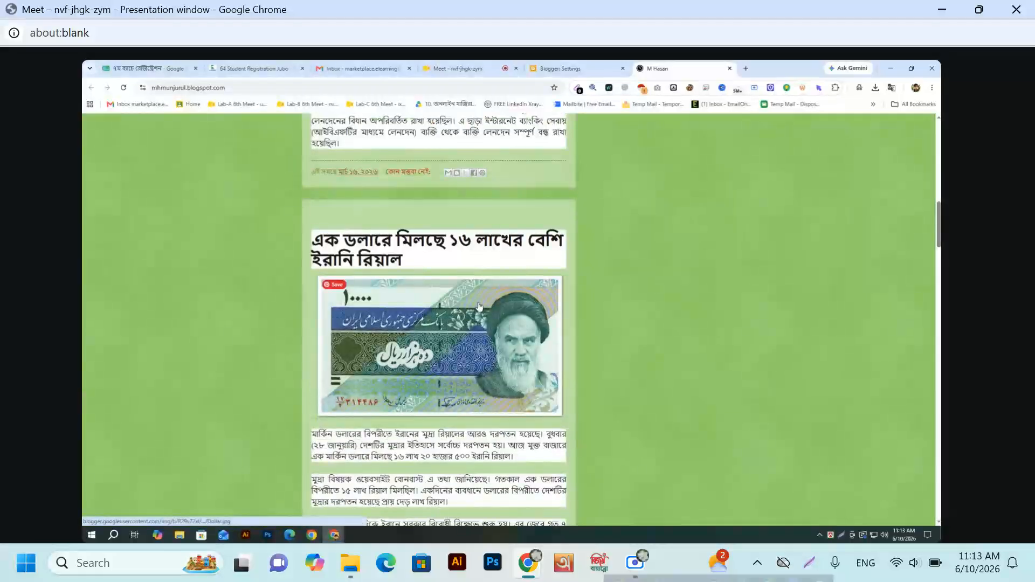
scroll(479, 302, up, 10)
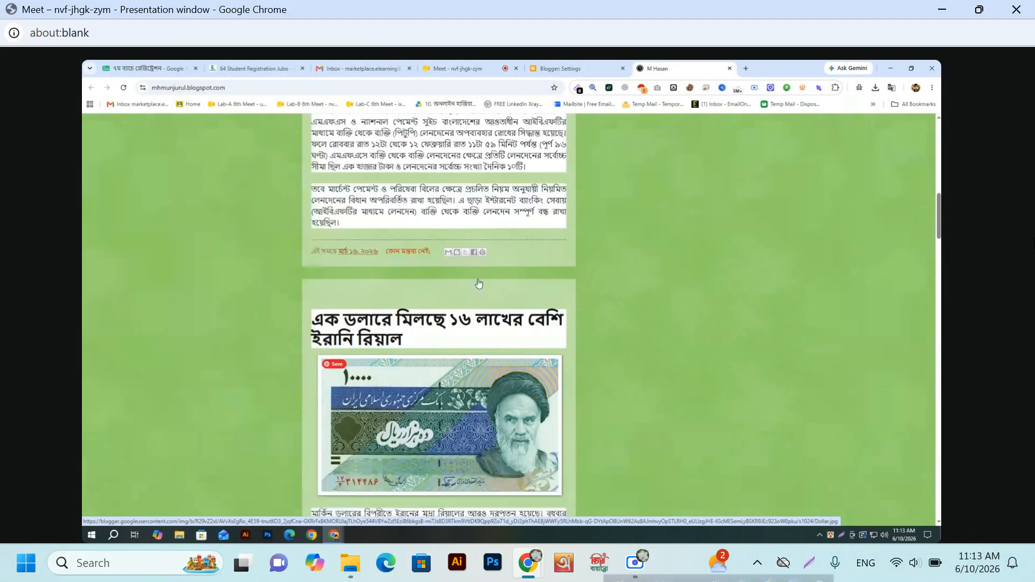
- Inspect the blog address in the Publishing settings without changing it, and compare it with the live blog's web address
click(598, 65)
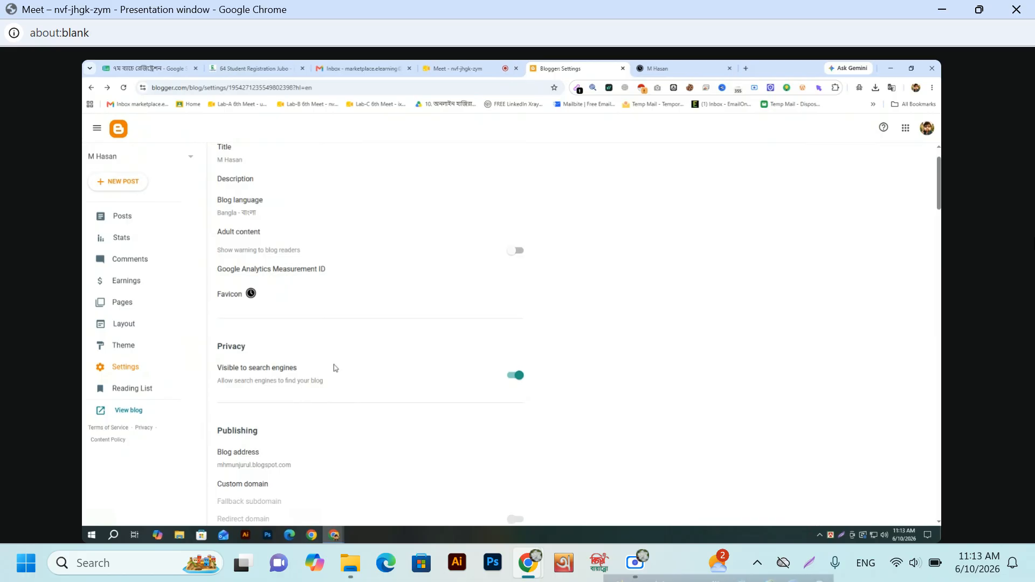
scroll(334, 365, down, 4)
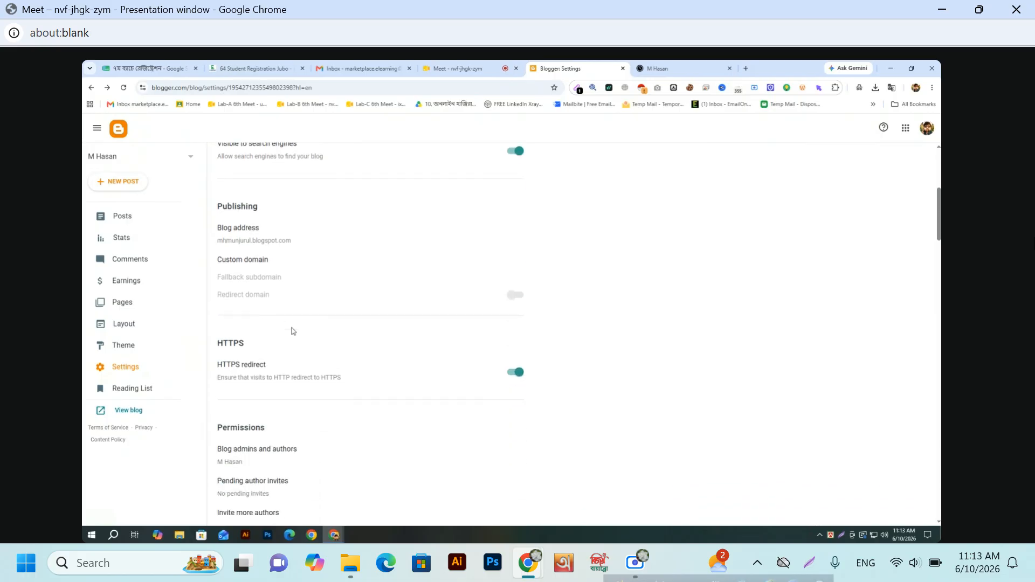
scroll(291, 331, down, 2)
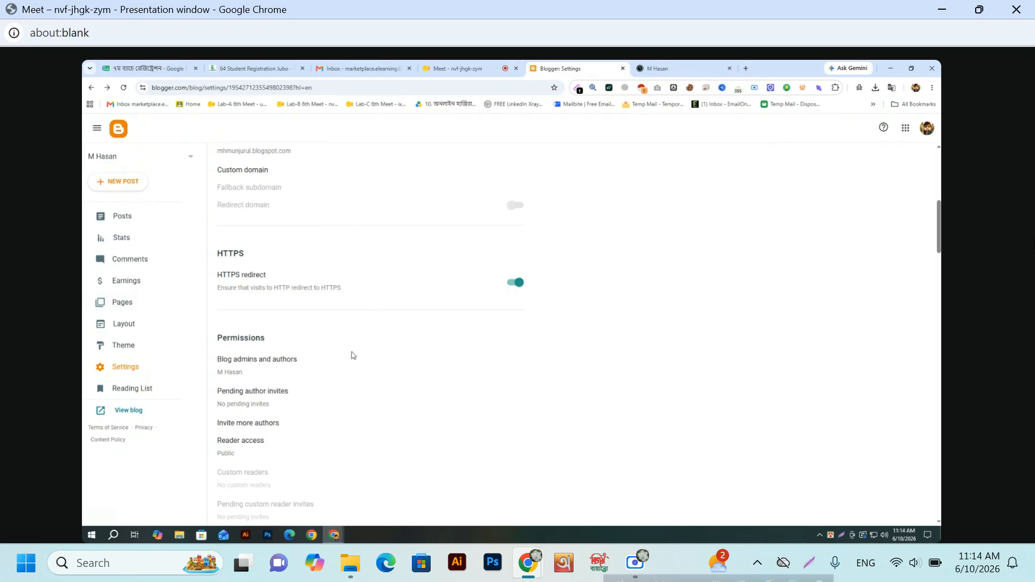
scroll(356, 240, up, 2)
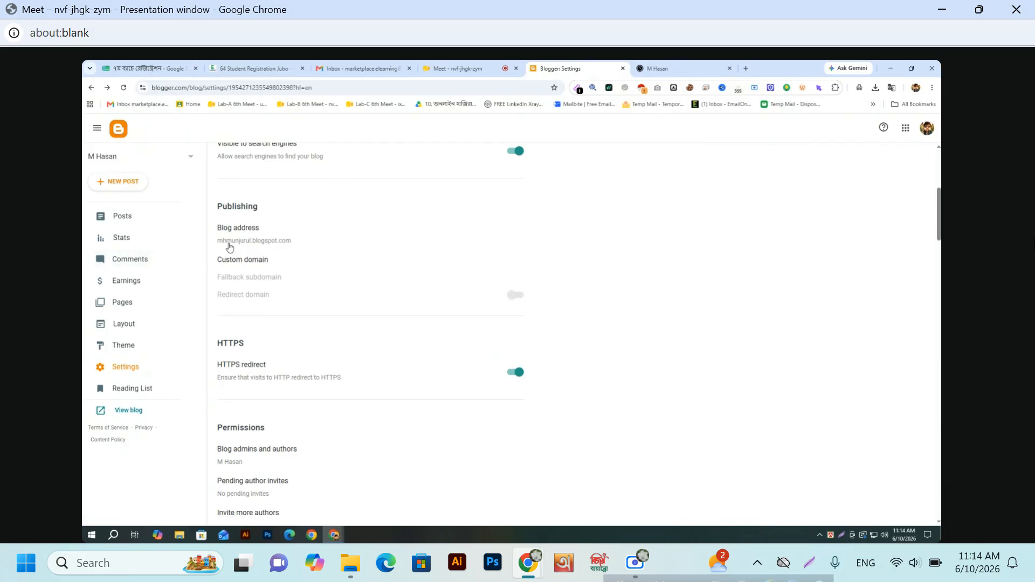
click(229, 243)
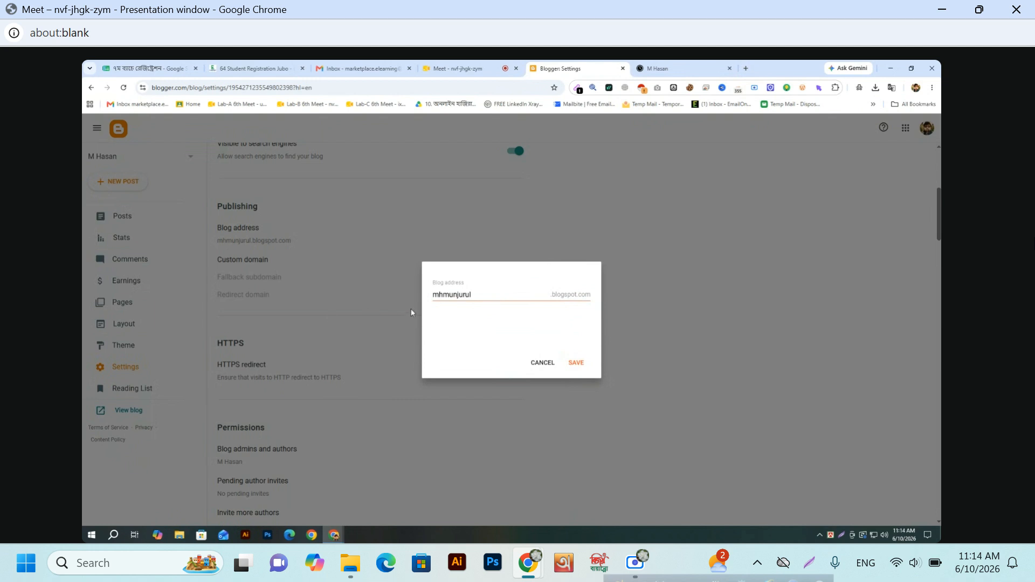
click(539, 363)
click(679, 68)
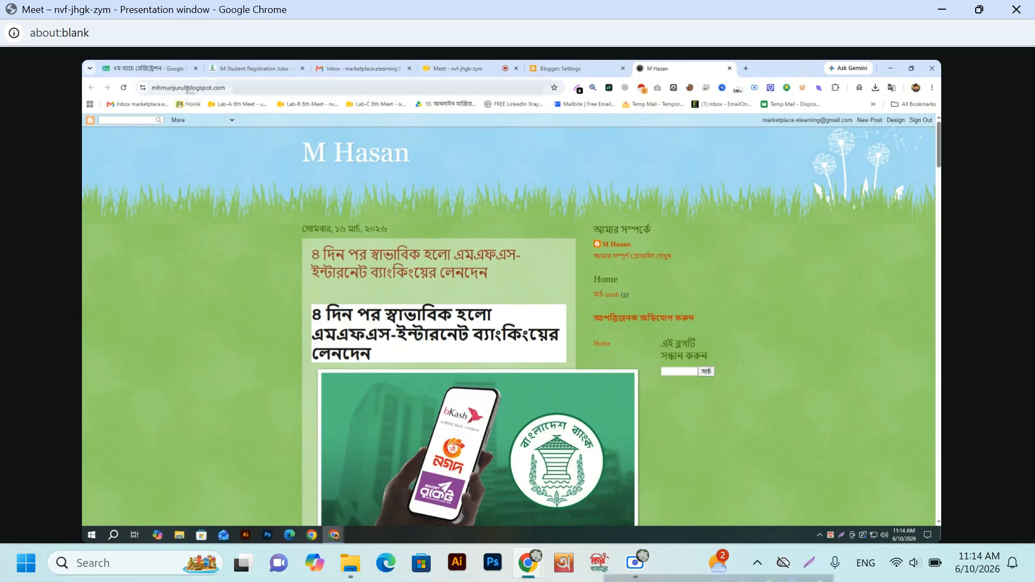
drag(184, 88, 198, 90)
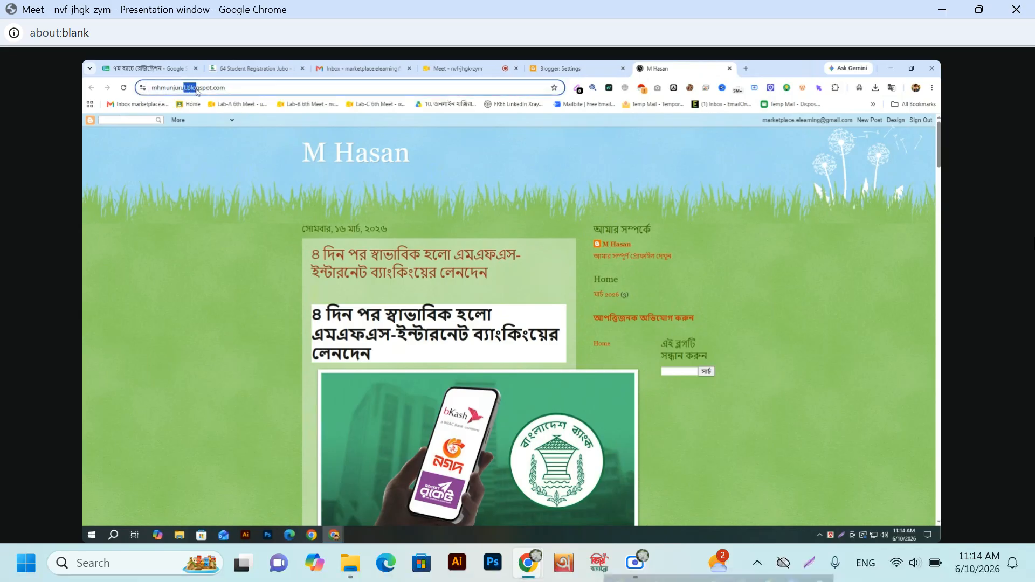
- Remove the blogspot part from the live blog's web address, leaving only the blog name followed by .com
click(197, 90)
drag(231, 88, 213, 90)
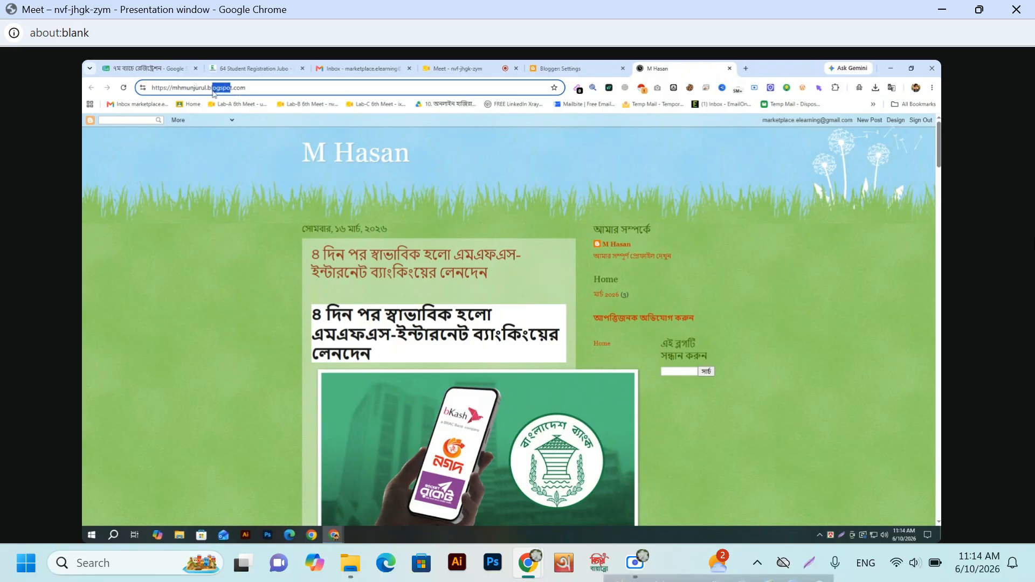
key(BackSpace)
key(BackSpace)
key(BackSpace)
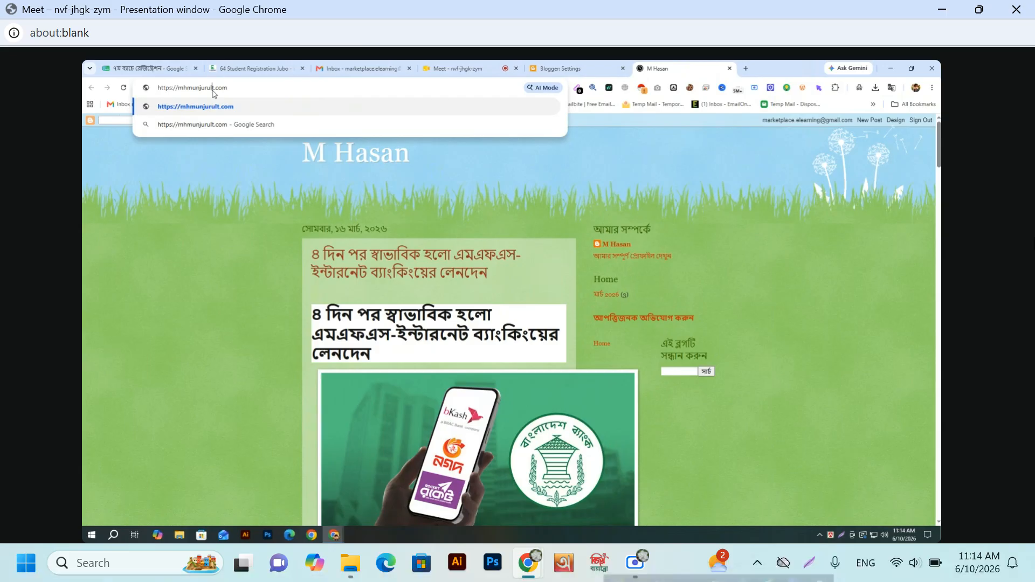
key(BackSpace)
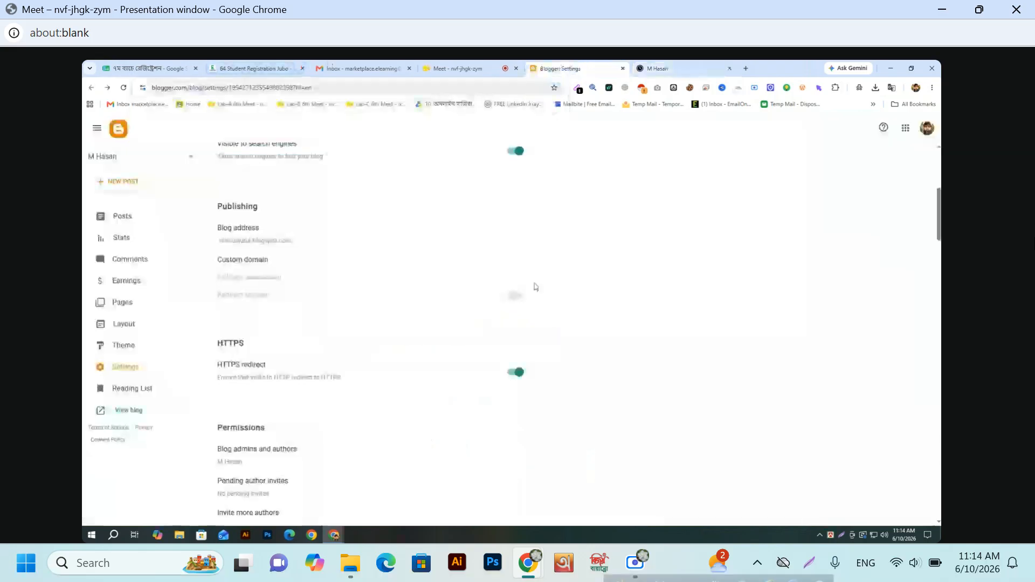
- Try to save the blog name followed by .com, without any prefix, as the custom domain in the Publishing settings
click(561, 69)
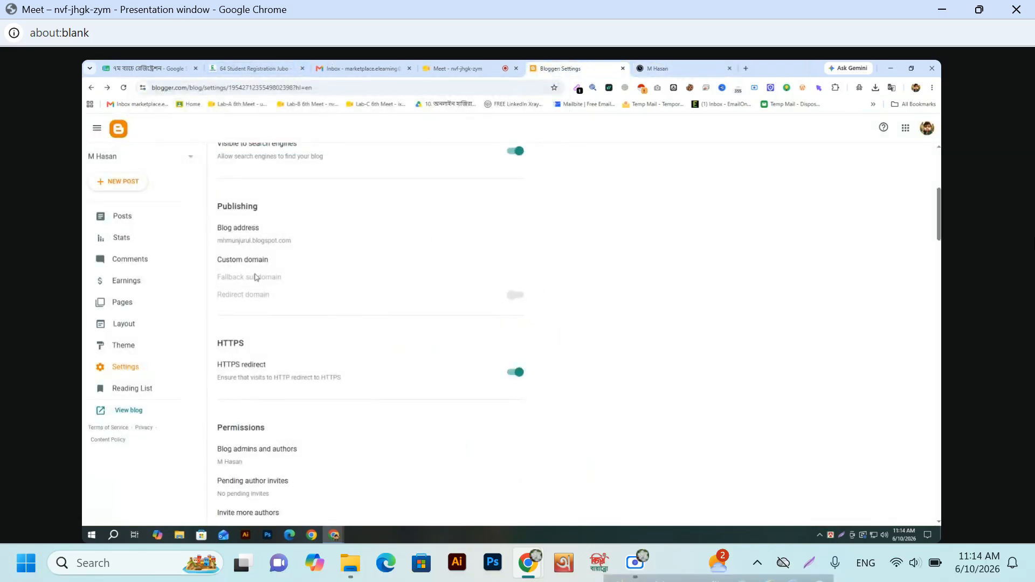
click(242, 261)
click(497, 293)
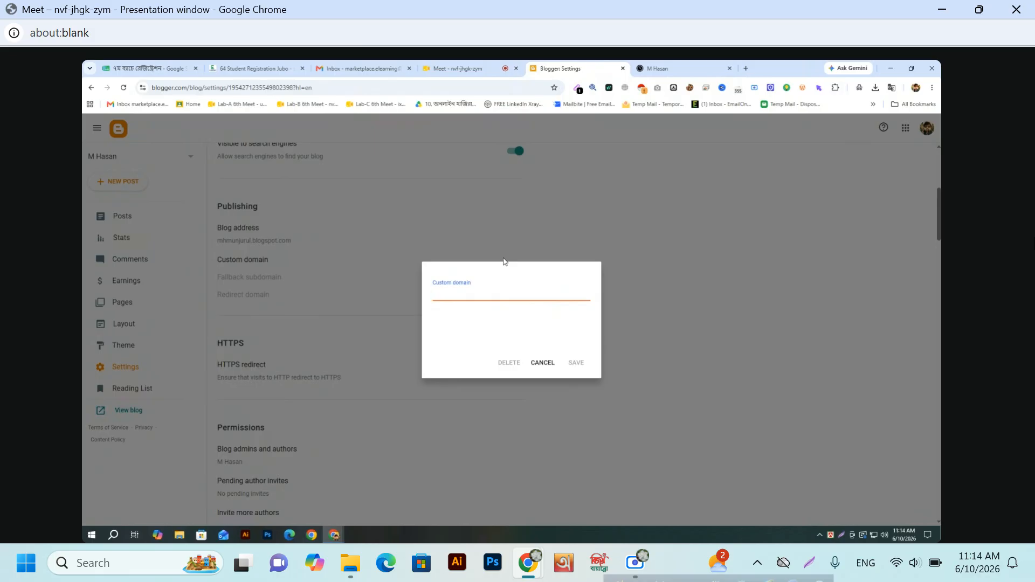
text(mh)
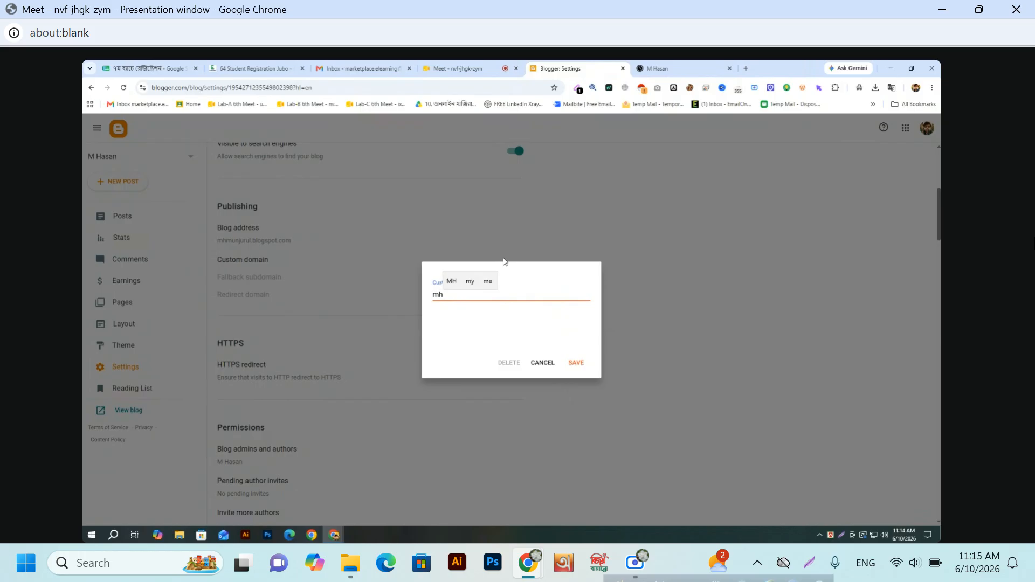
text(unjurul.)
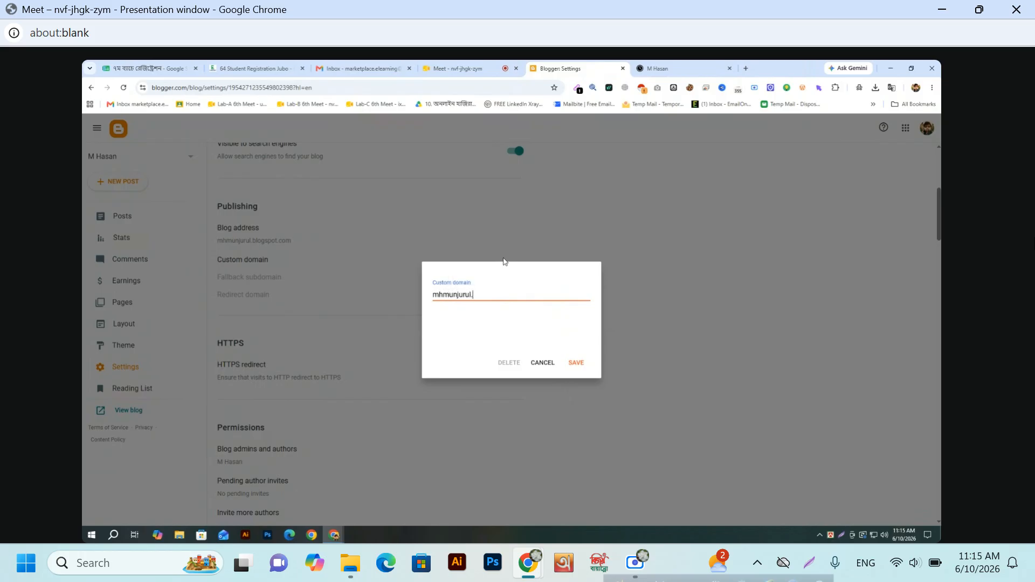
text(com)
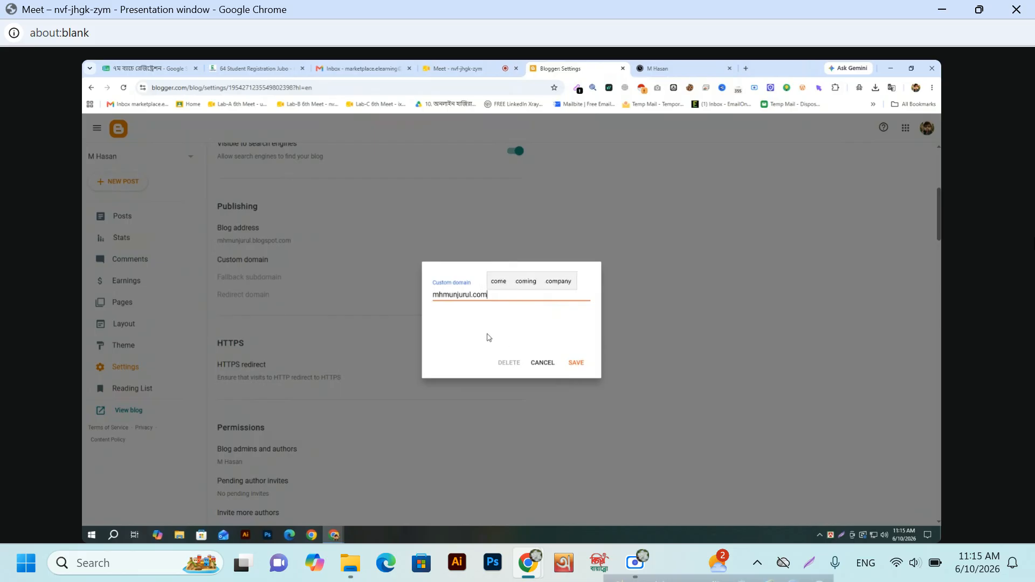
double_click(500, 293)
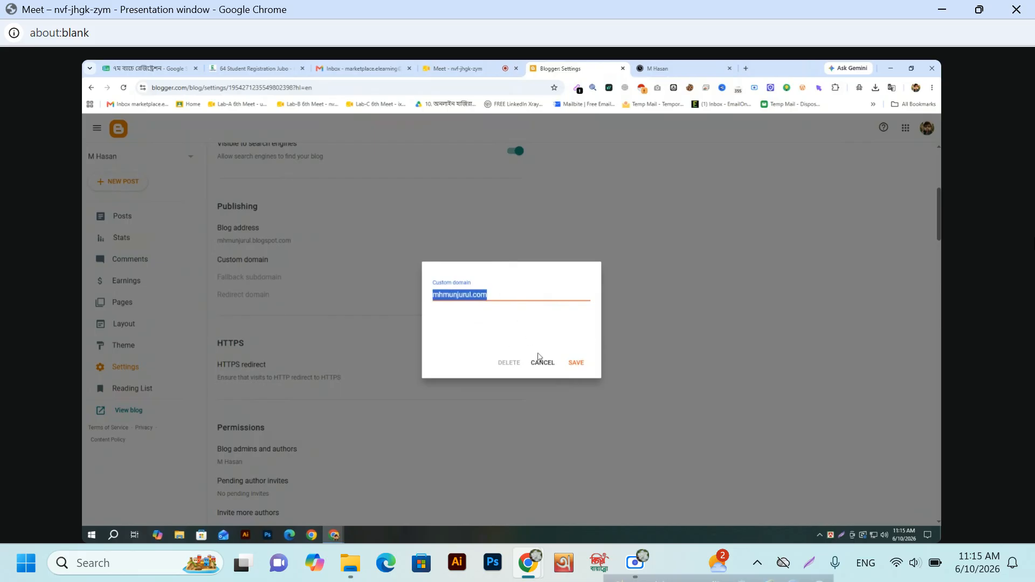
click(574, 364)
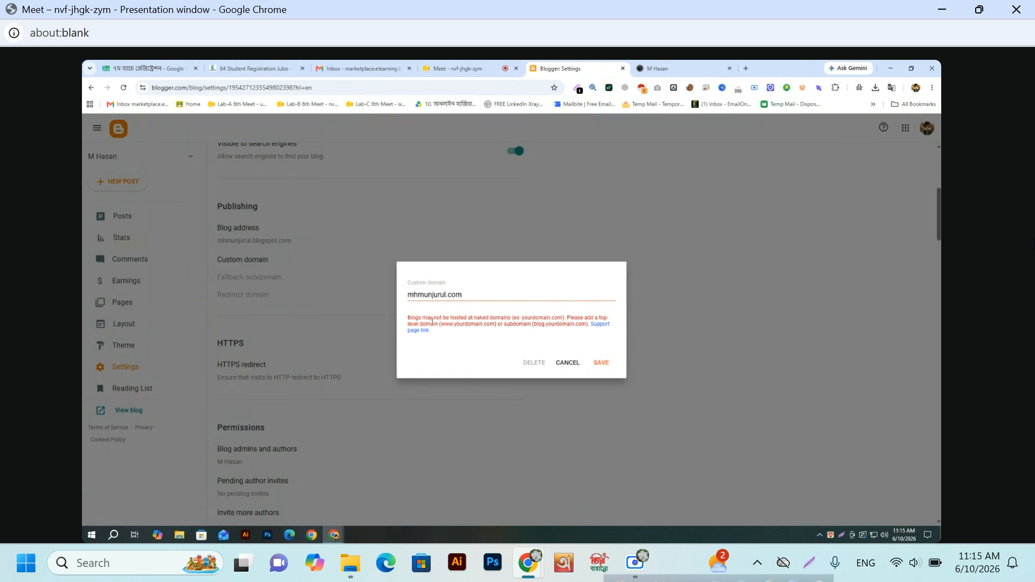
click(409, 296)
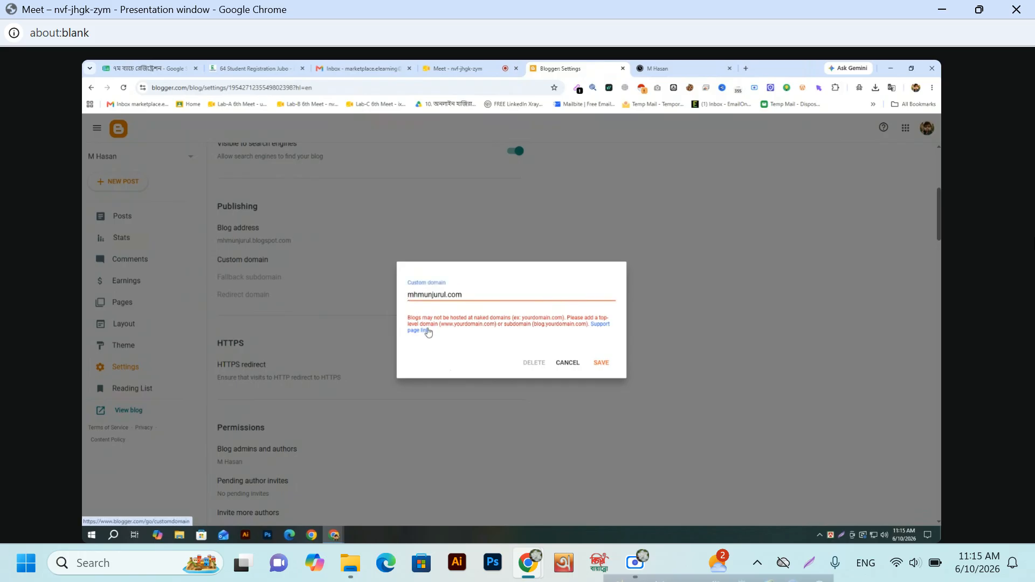
text(www.)
click(601, 363)
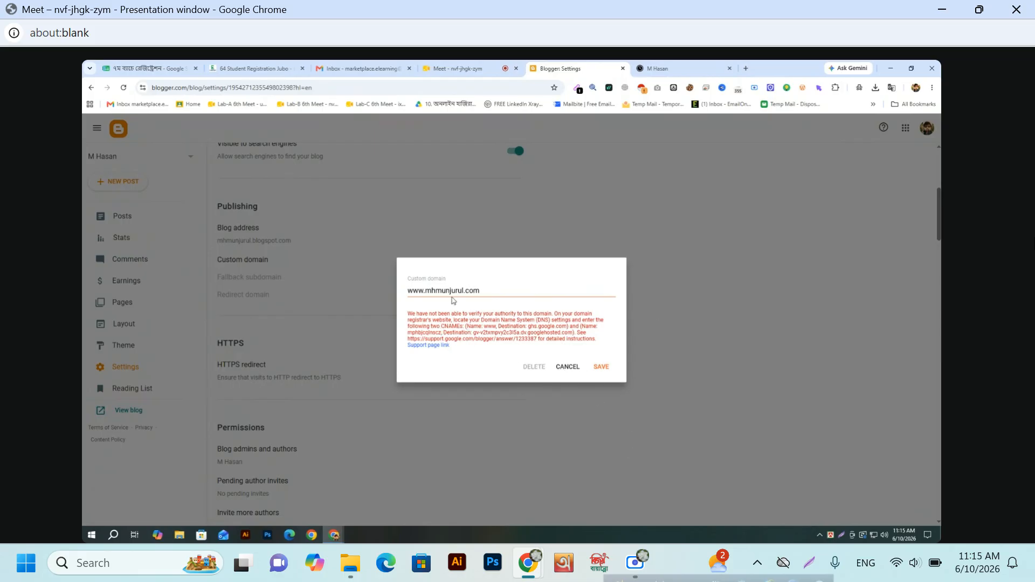
click(494, 292)
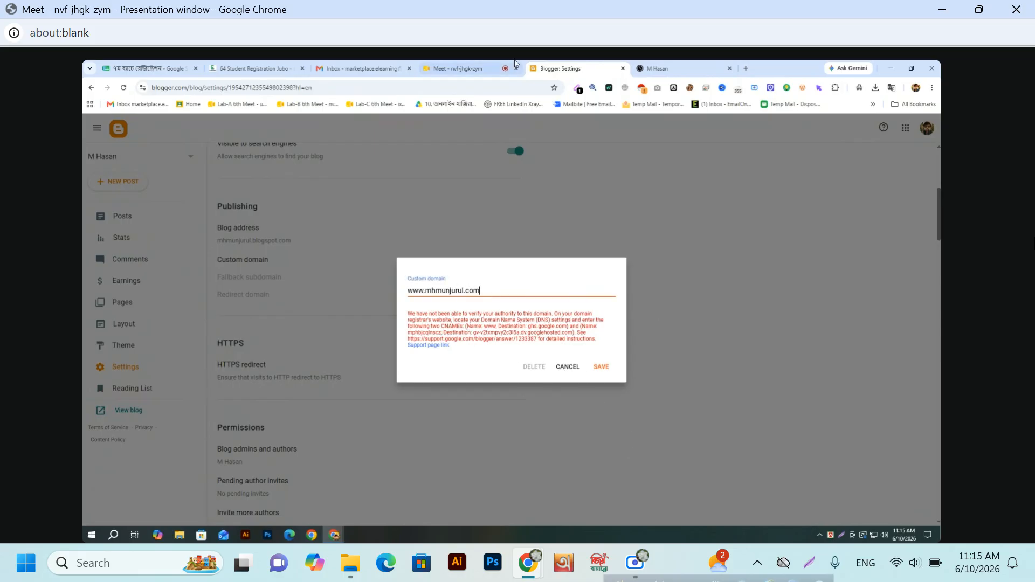
click(679, 69)
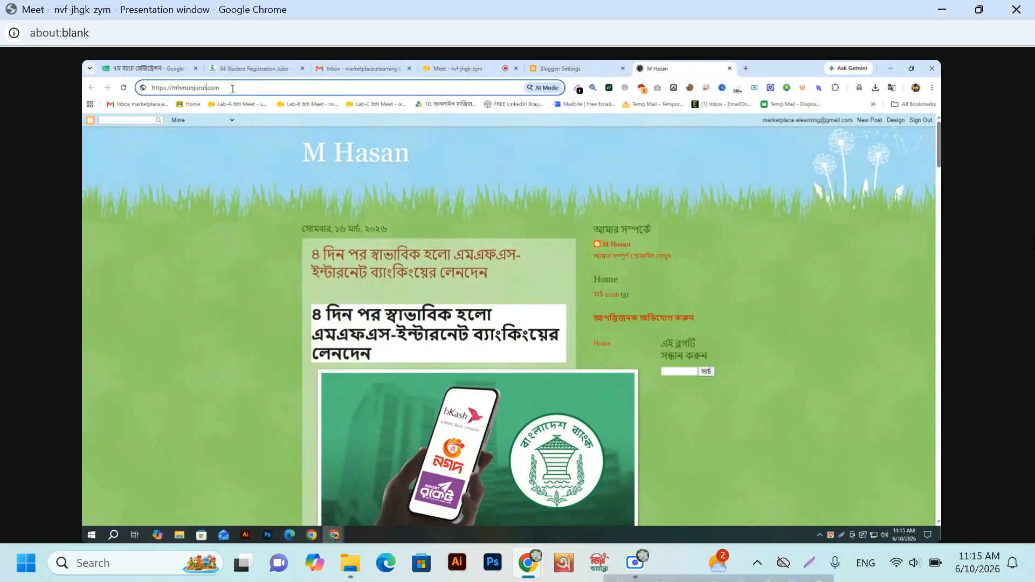
click(156, 87)
key(ctrl+c)
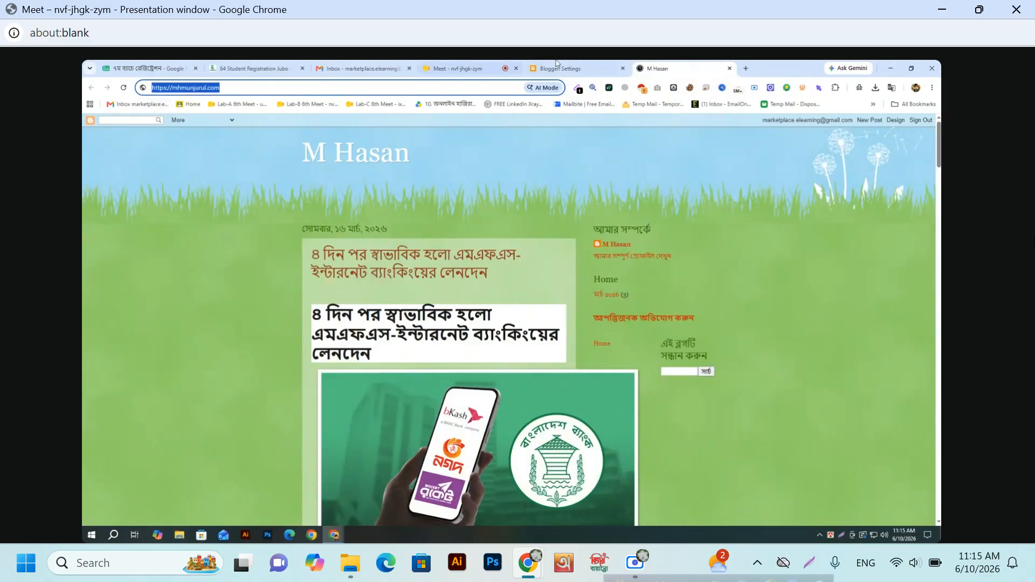
click(582, 68)
key(ctrl+a)
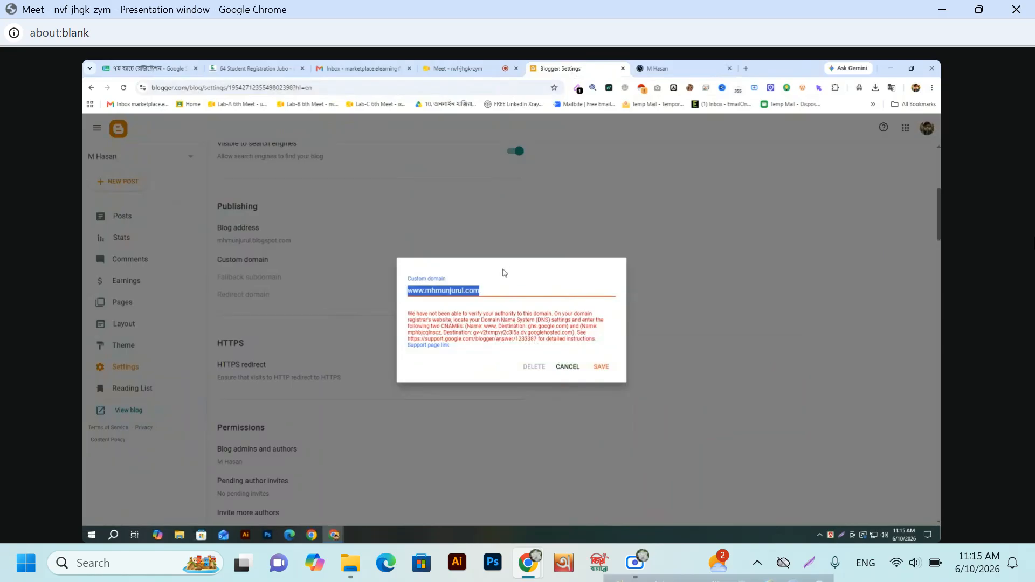
key(ctrl+v)
click(602, 369)
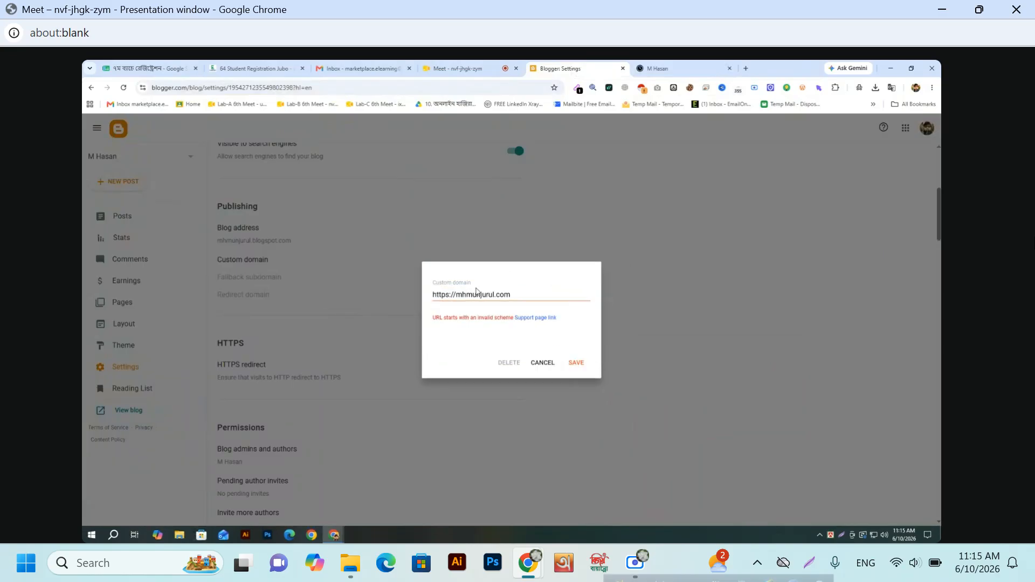
click(456, 295)
text(www)
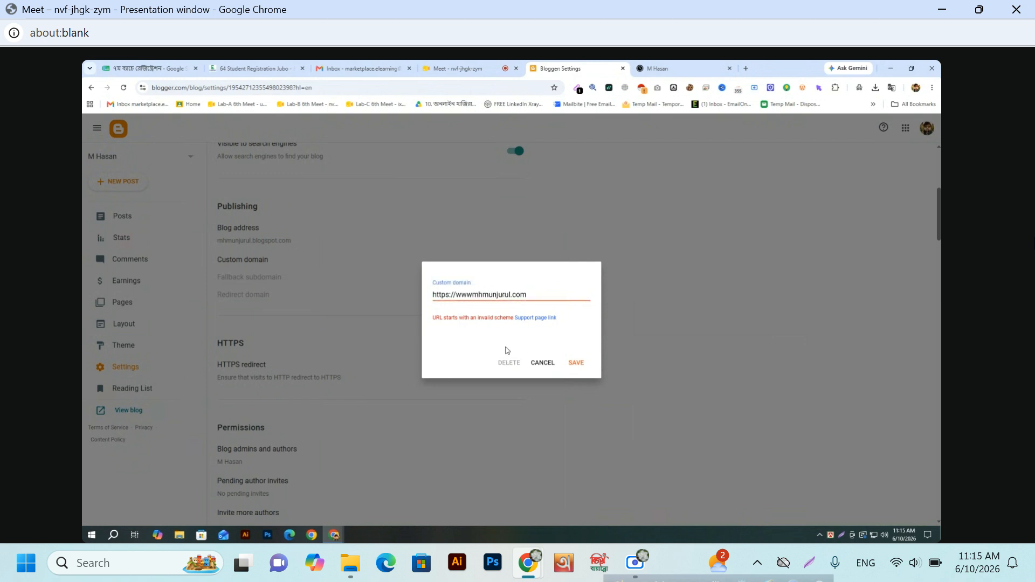
text(.)
click(574, 361)
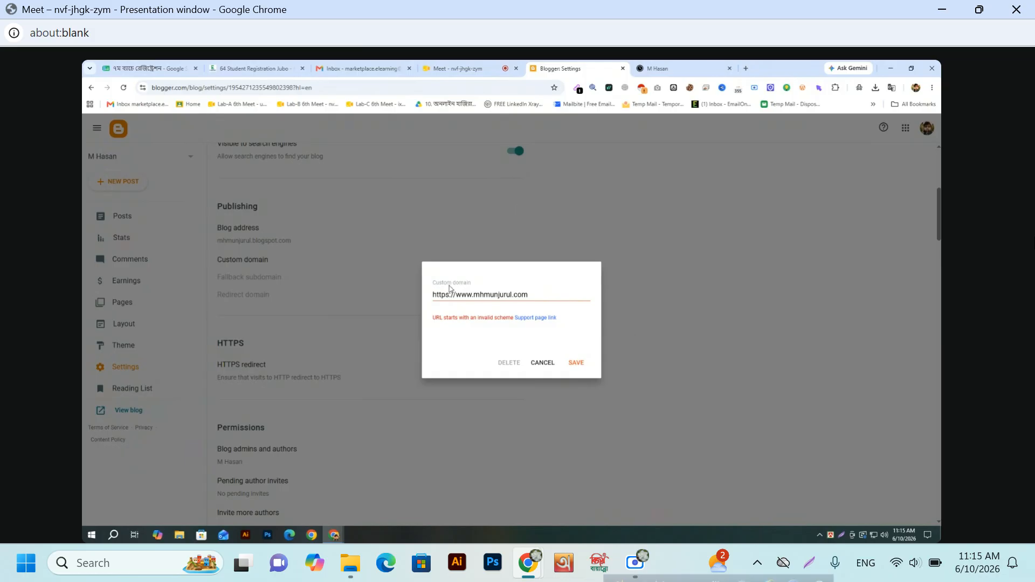
drag(536, 295, 249, 313)
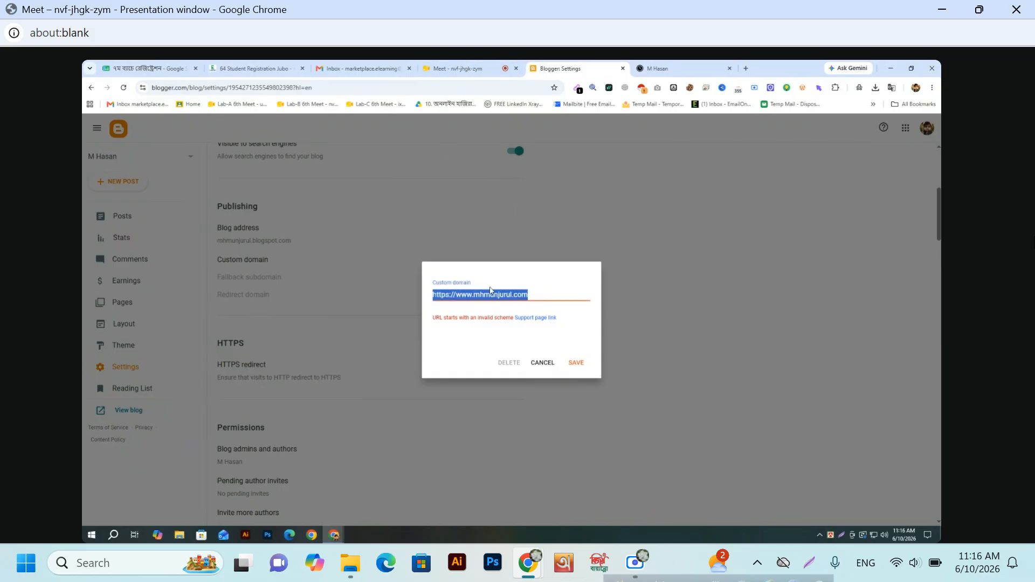
click(512, 294)
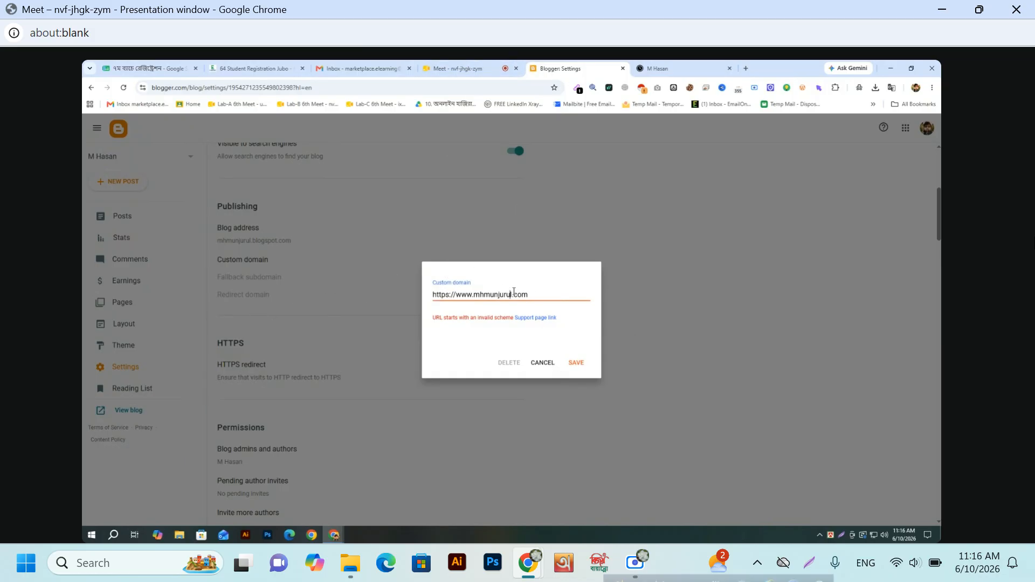
key(BackSpace)
key(BackSpace)
key(BackSpace)
key(BackSpace)
key(BackSpace)
key(BackSpace)
key(BackSpace)
key(BackSpace)
key(BackSpace)
text(reflec)
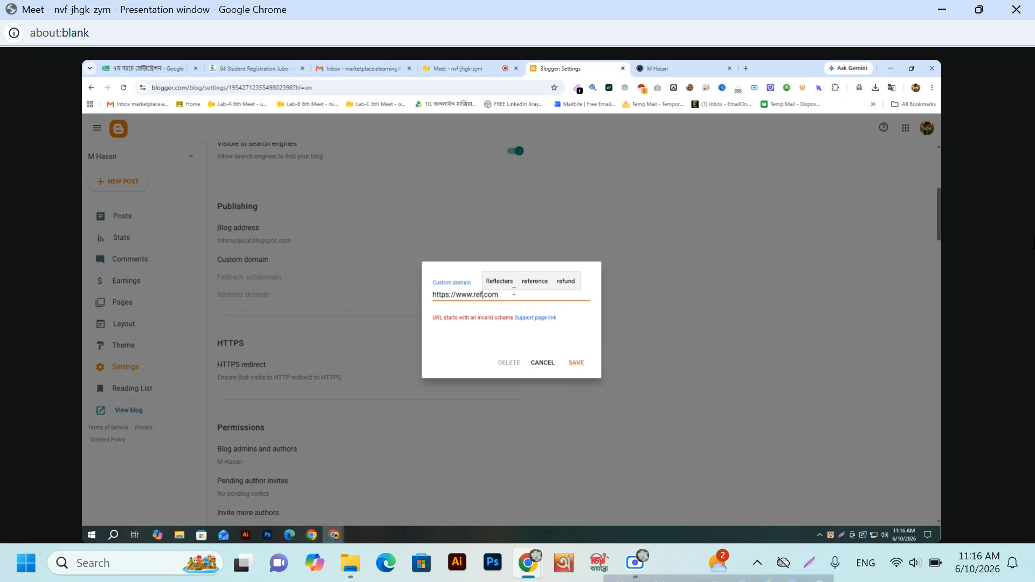
text(ters)
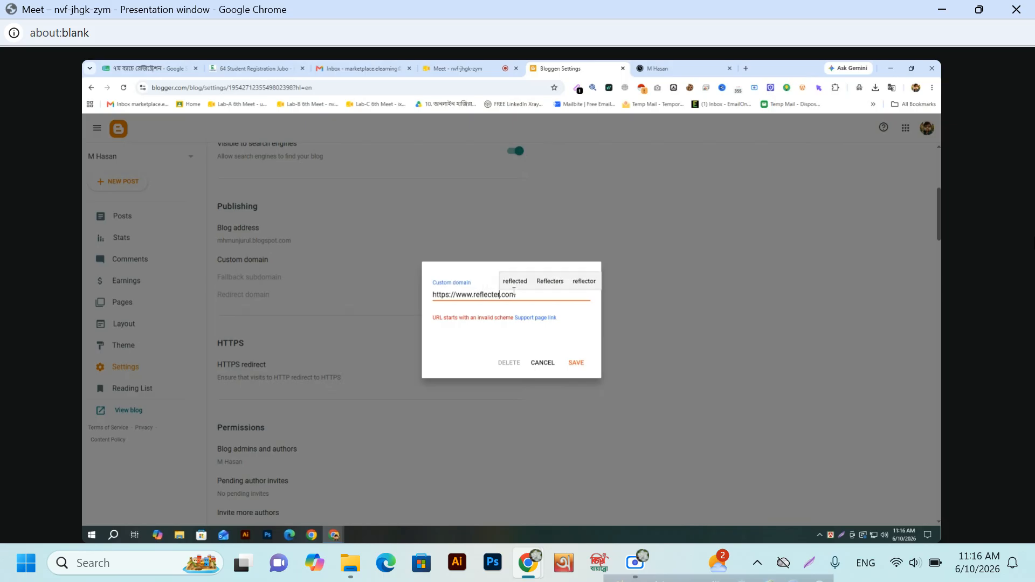
click(576, 363)
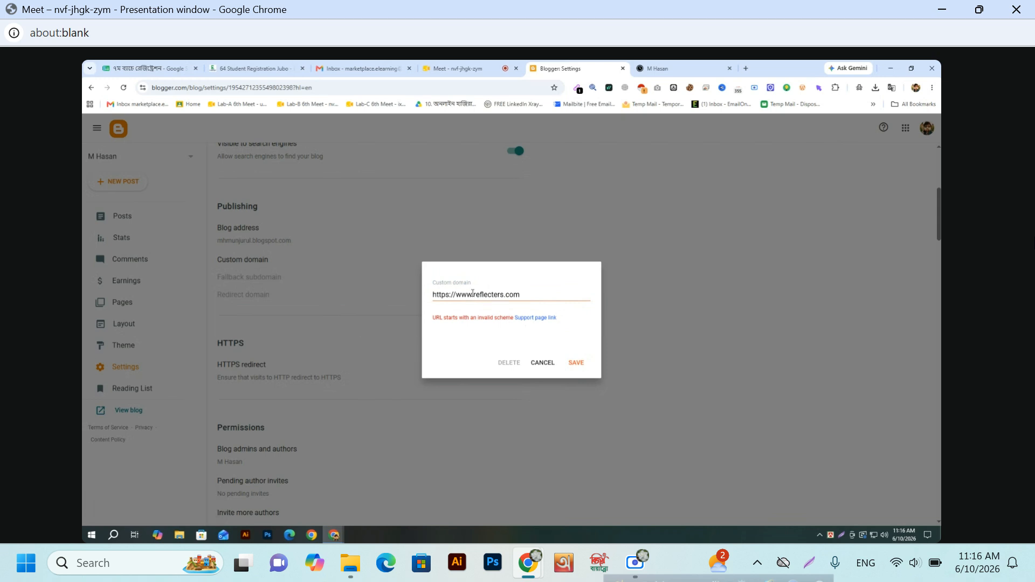
drag(457, 294, 246, 308)
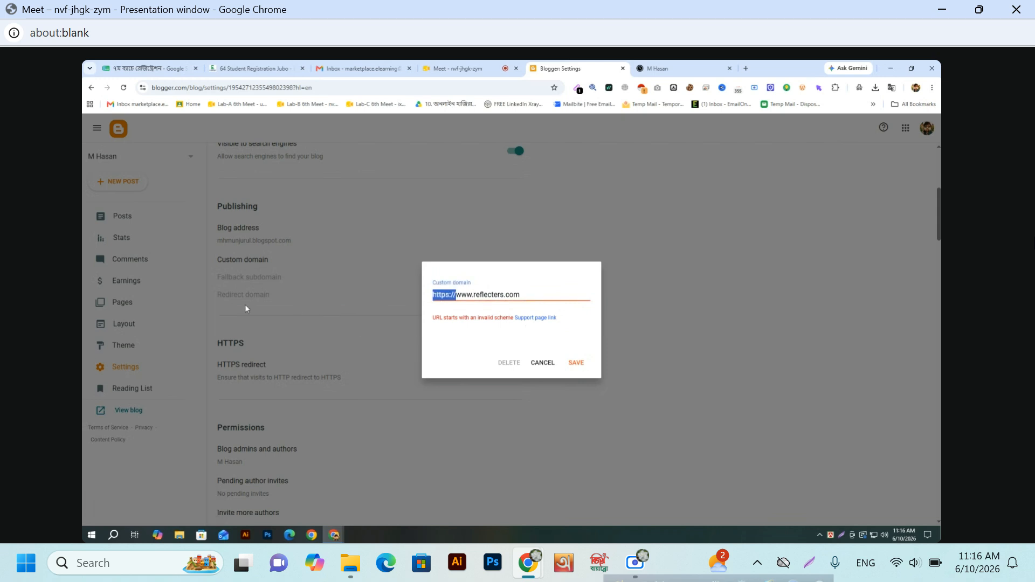
key(BackSpace)
click(575, 368)
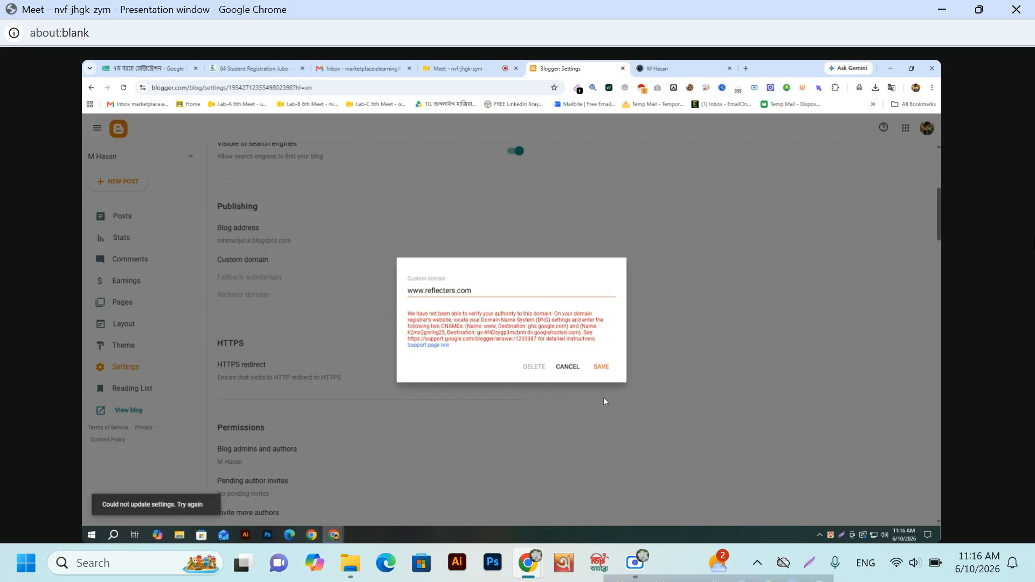
click(567, 368)
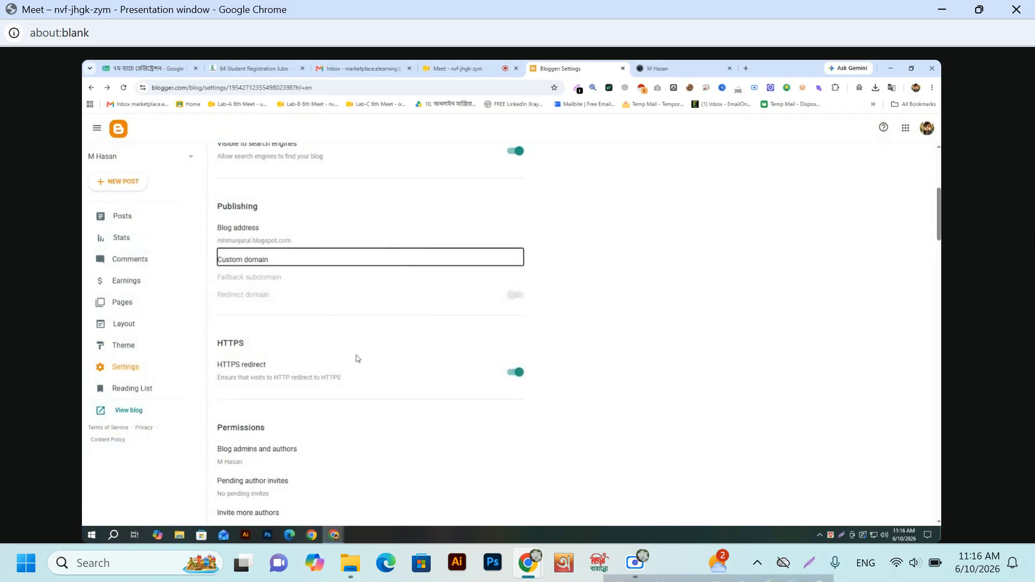
click(297, 255)
click(543, 362)
- Inspect the author invitation form and the blog admins and authors list in the Permissions settings, cancelling both without changes
scroll(267, 435, down, 2)
scroll(267, 436, down, 2)
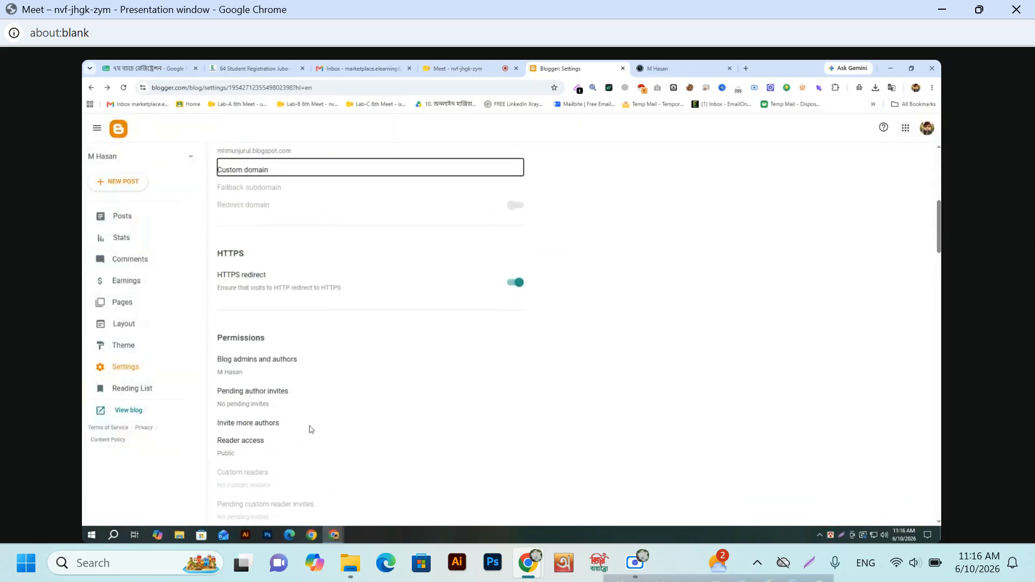
click(260, 423)
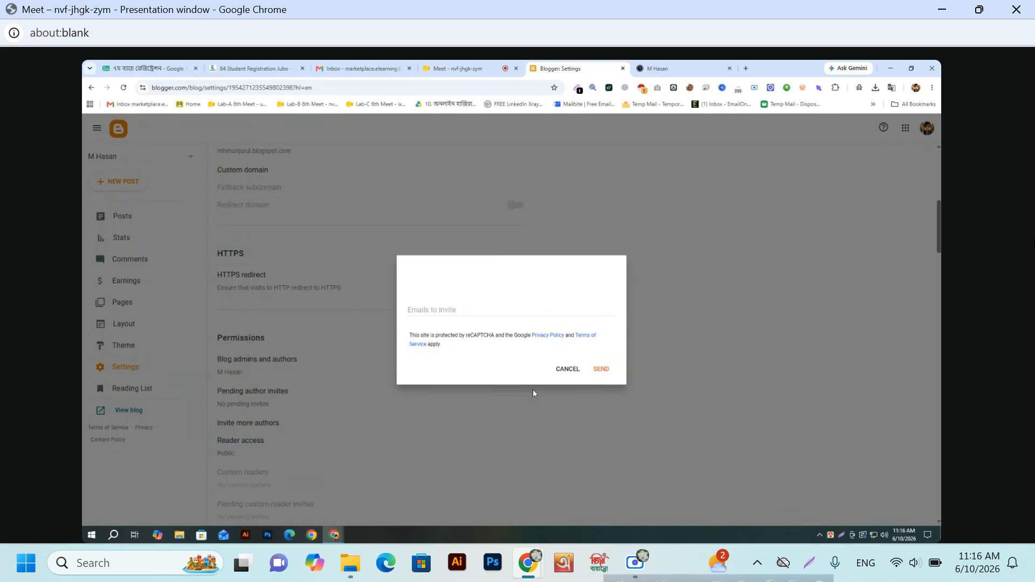
click(447, 312)
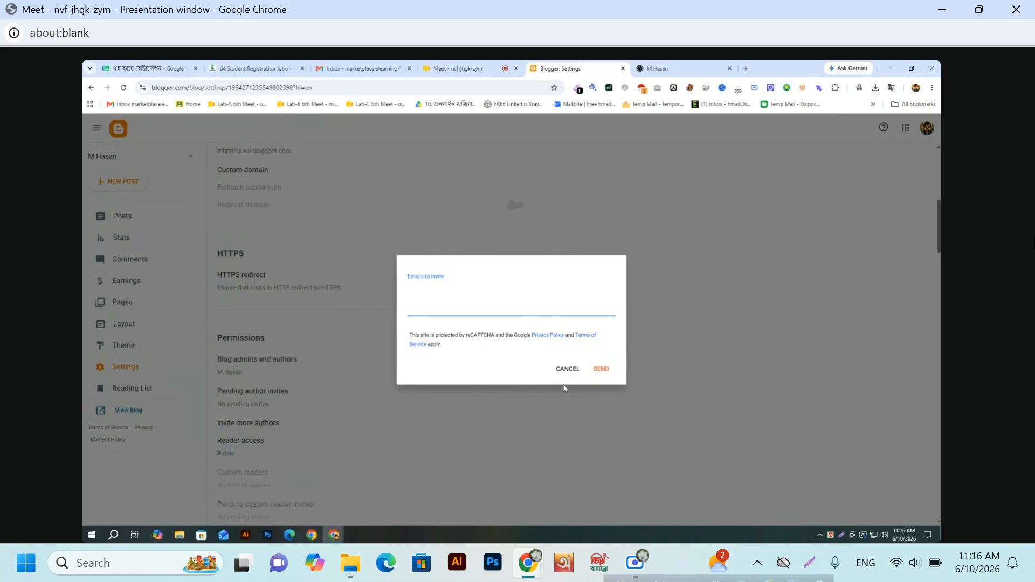
click(568, 370)
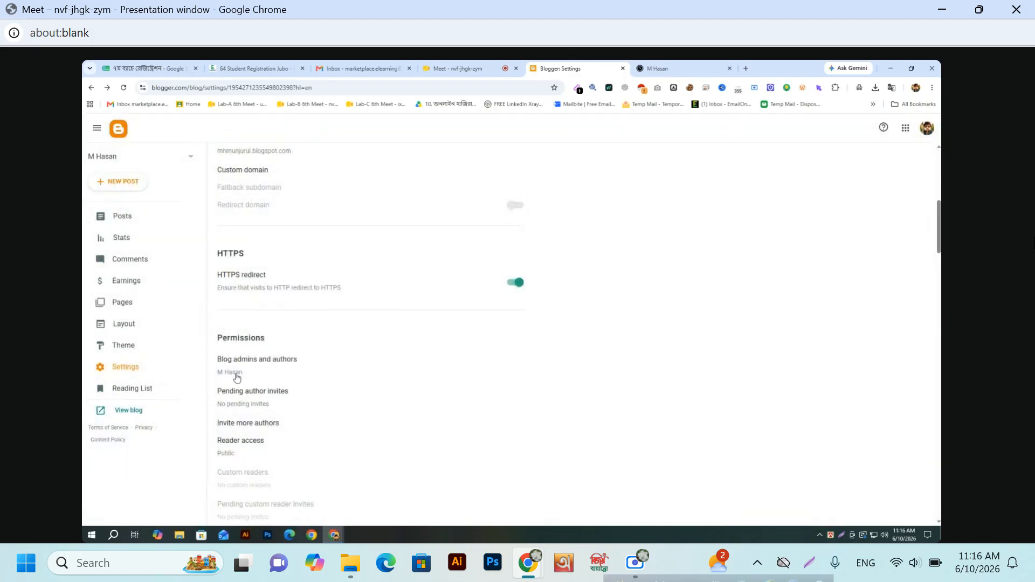
click(273, 363)
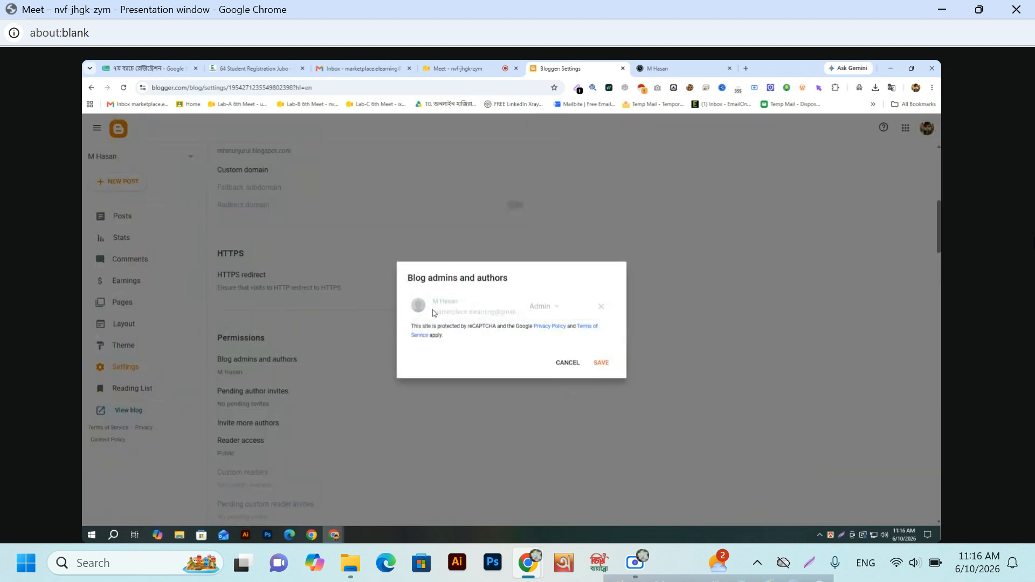
click(568, 362)
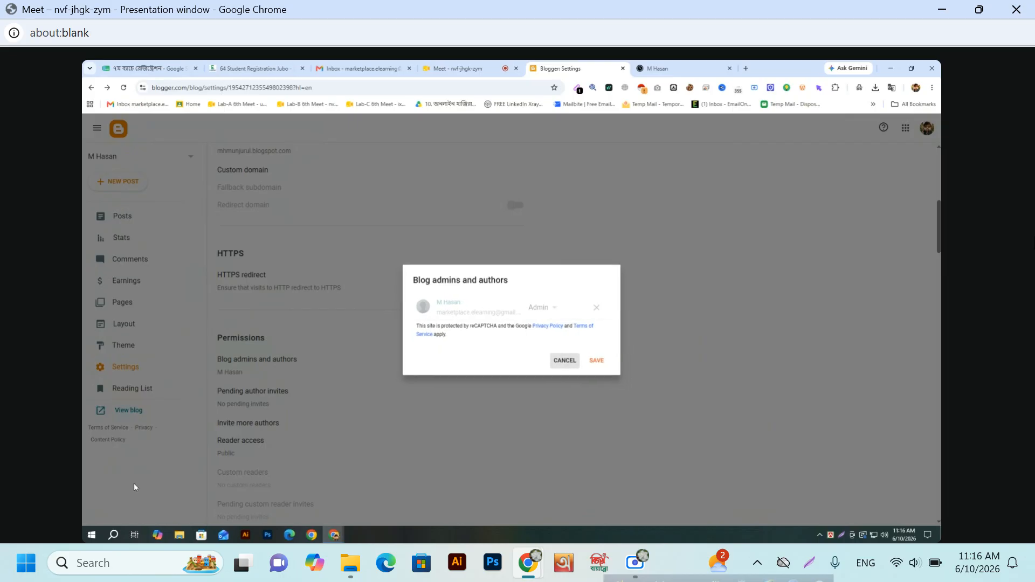
- Review the remaining blog settings from Permissions through General and open the user profile for editing
scroll(296, 453, down, 3)
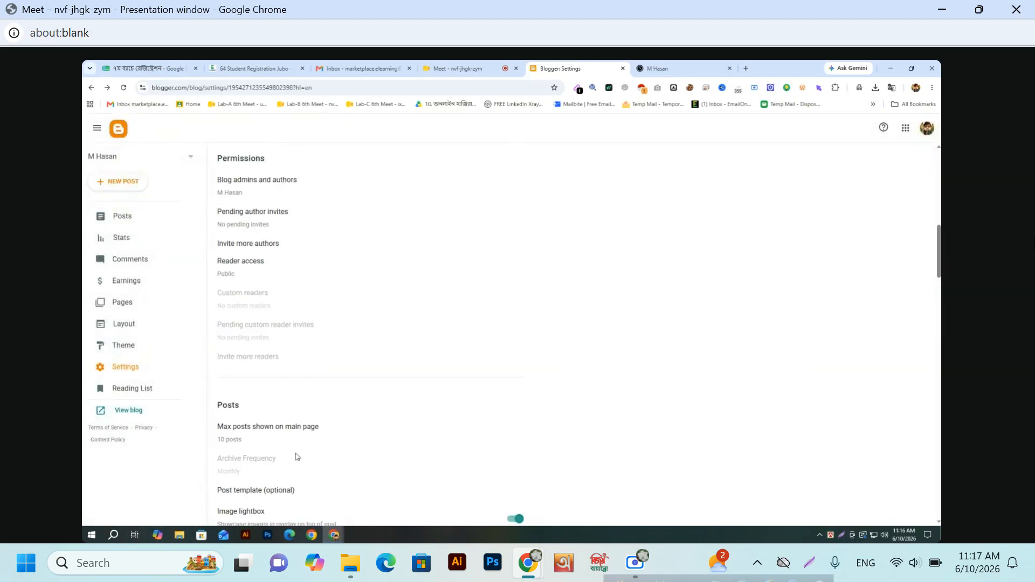
scroll(294, 440, down, 5)
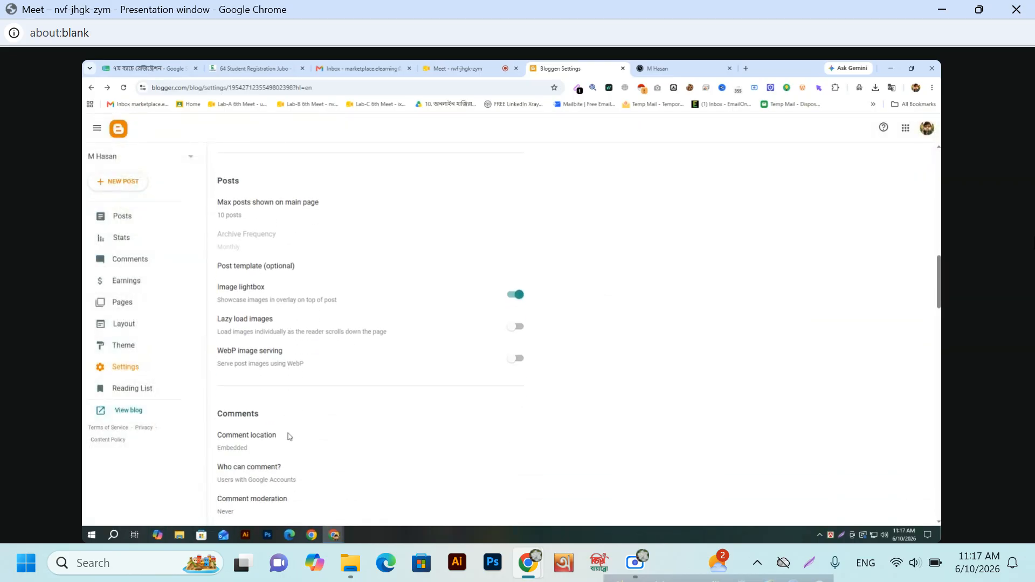
scroll(288, 435, down, 10)
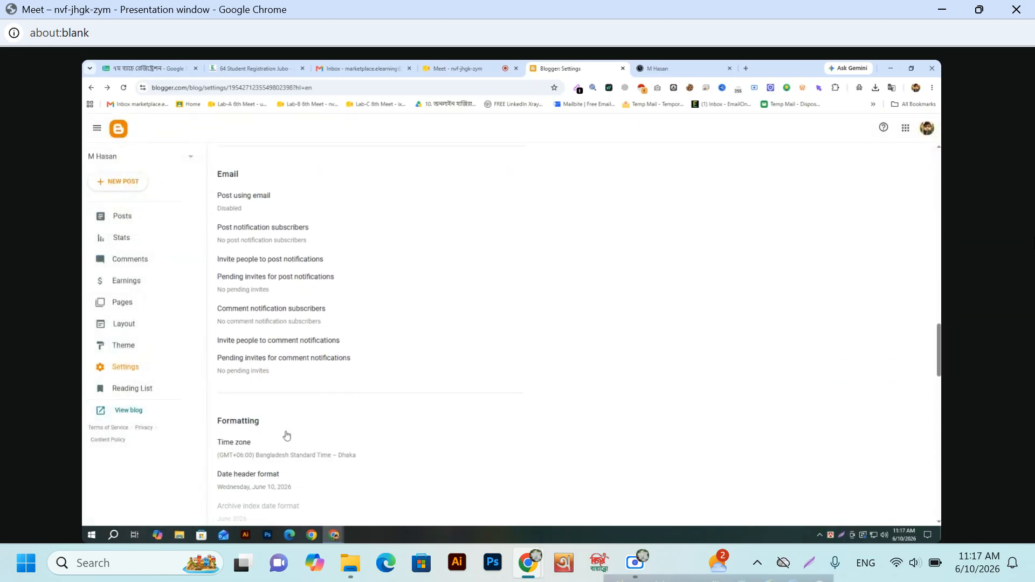
scroll(287, 436, down, 10)
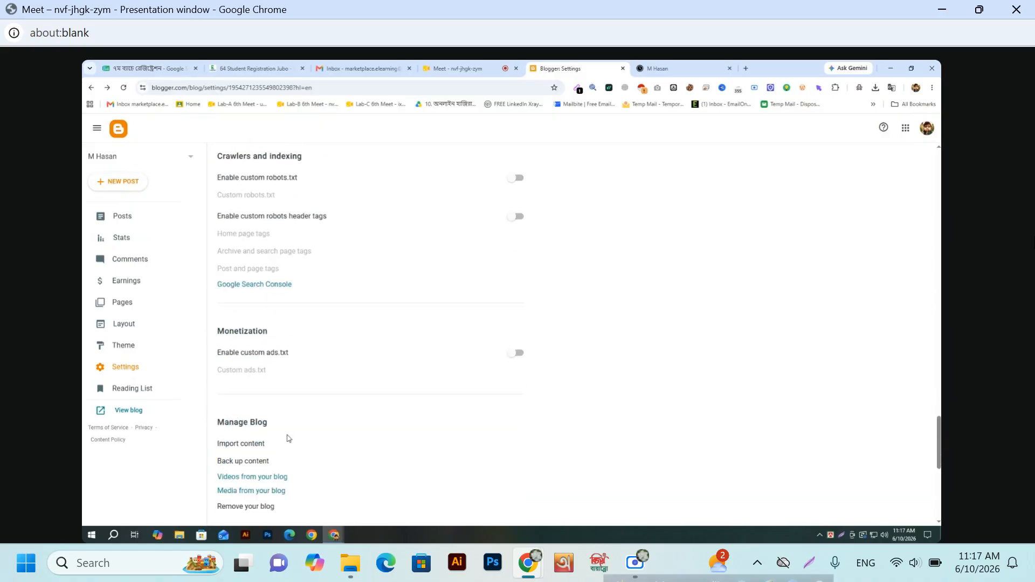
scroll(288, 438, down, 3)
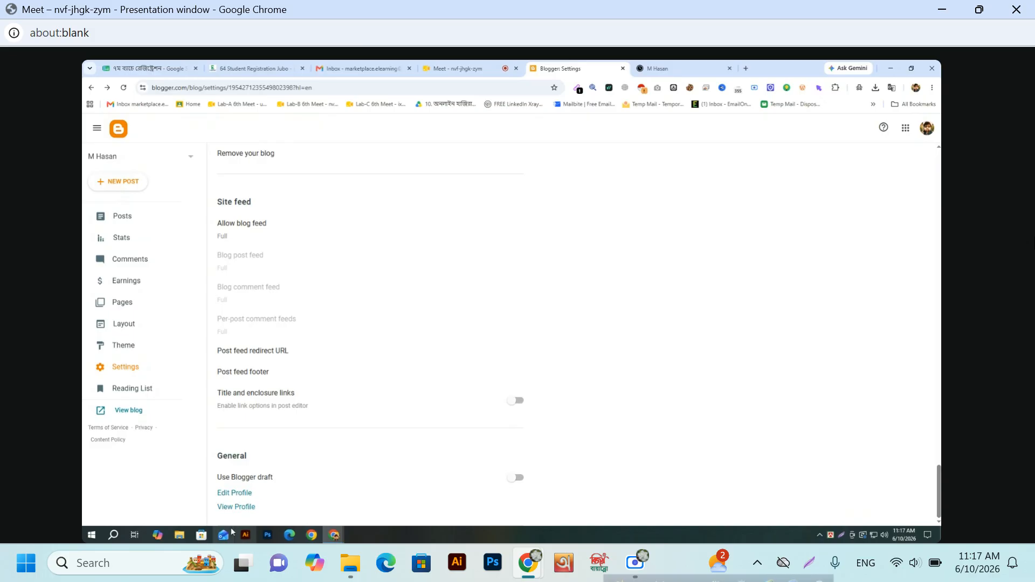
click(240, 493)
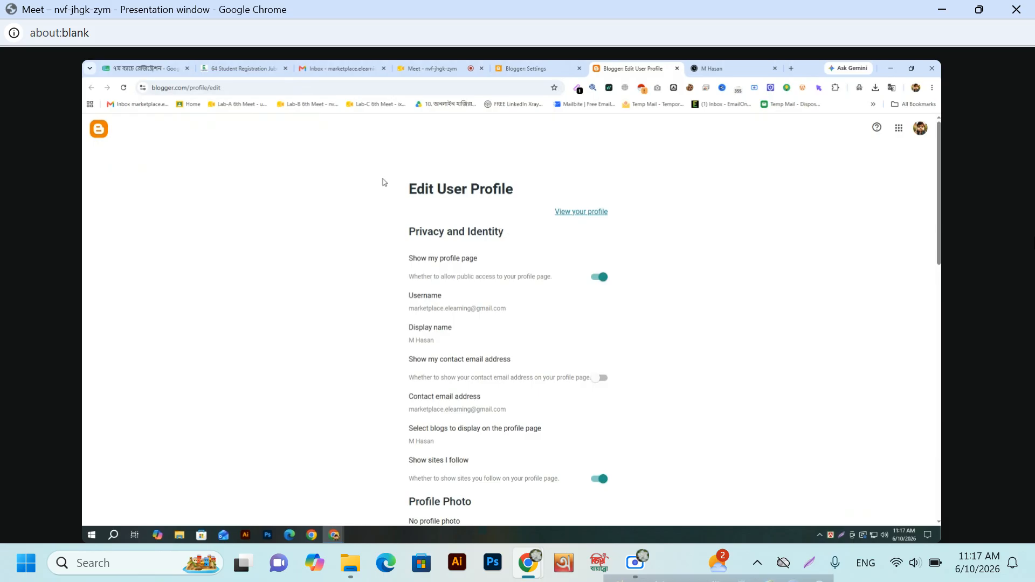
- Inspect the public version of the user profile, then return to the profile editor
click(576, 213)
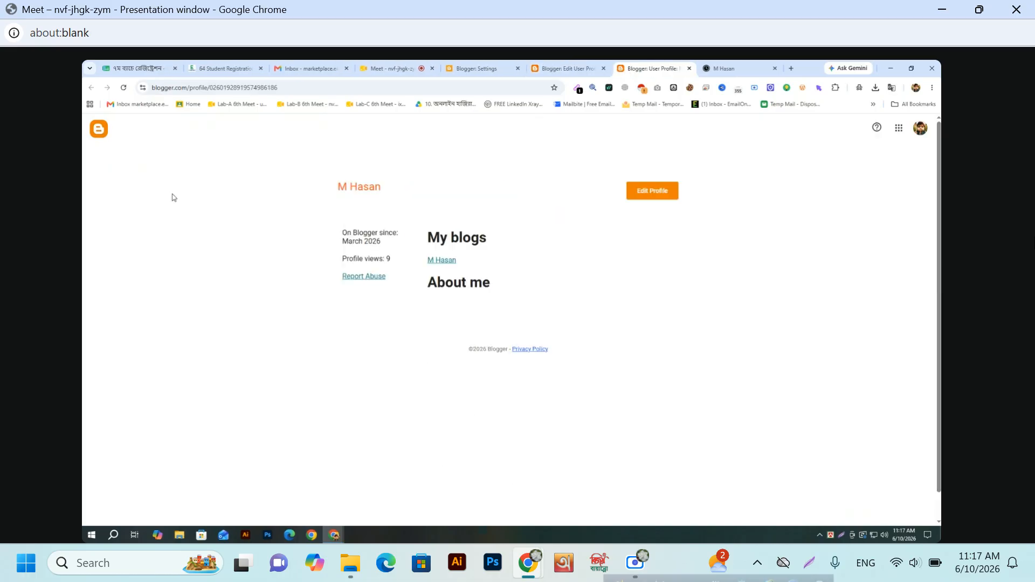
drag(171, 196, 408, 393)
click(274, 287)
click(564, 69)
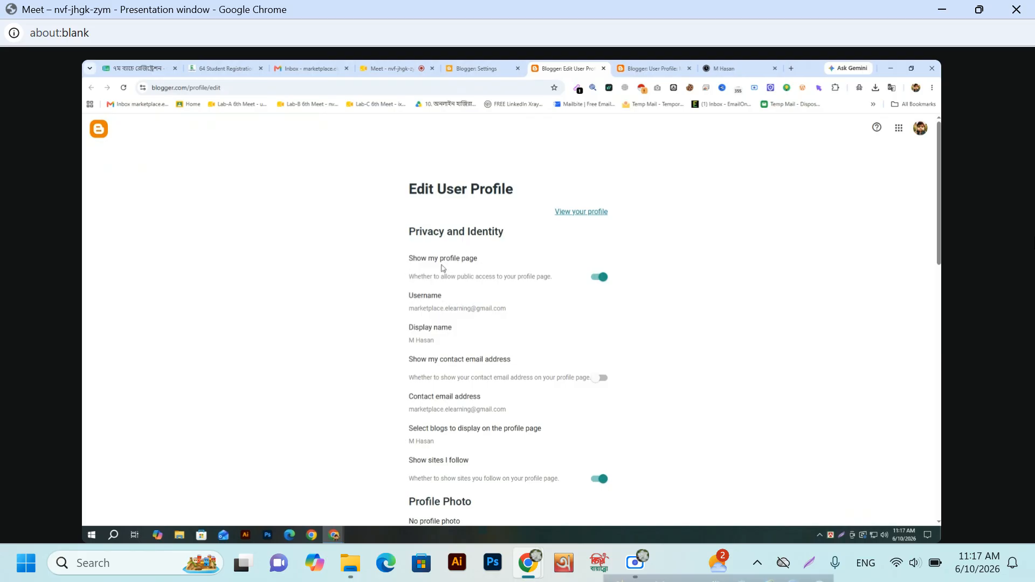
- Upload the passport-style portrait of a boy from the Downloads folder as the profile photo
scroll(438, 279, down, 3)
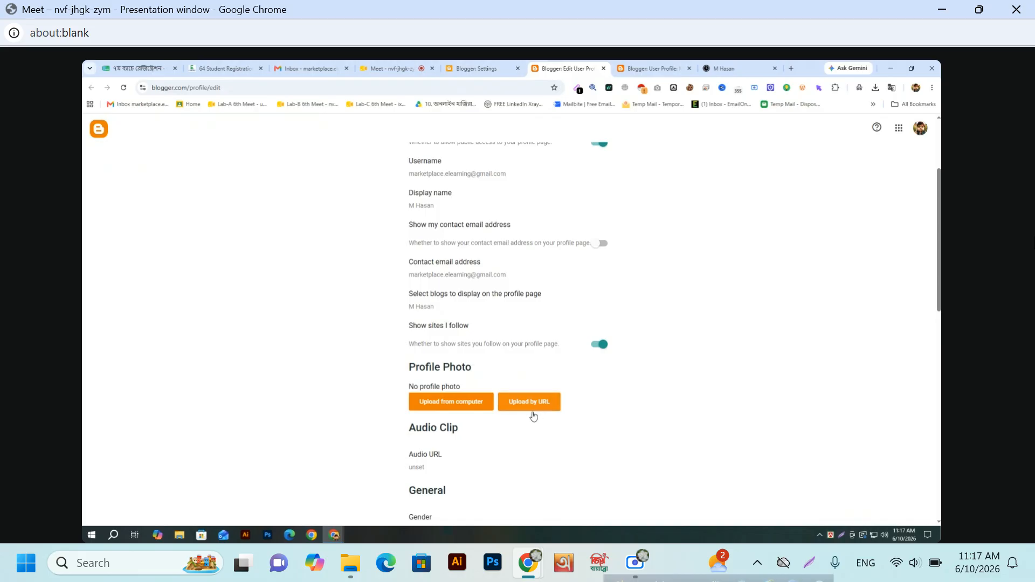
click(452, 406)
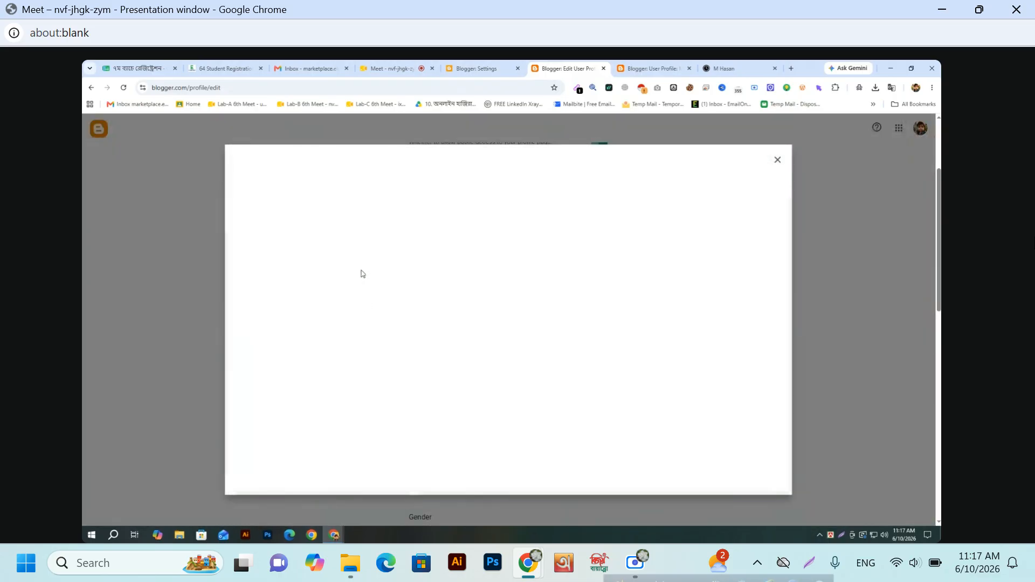
click(508, 368)
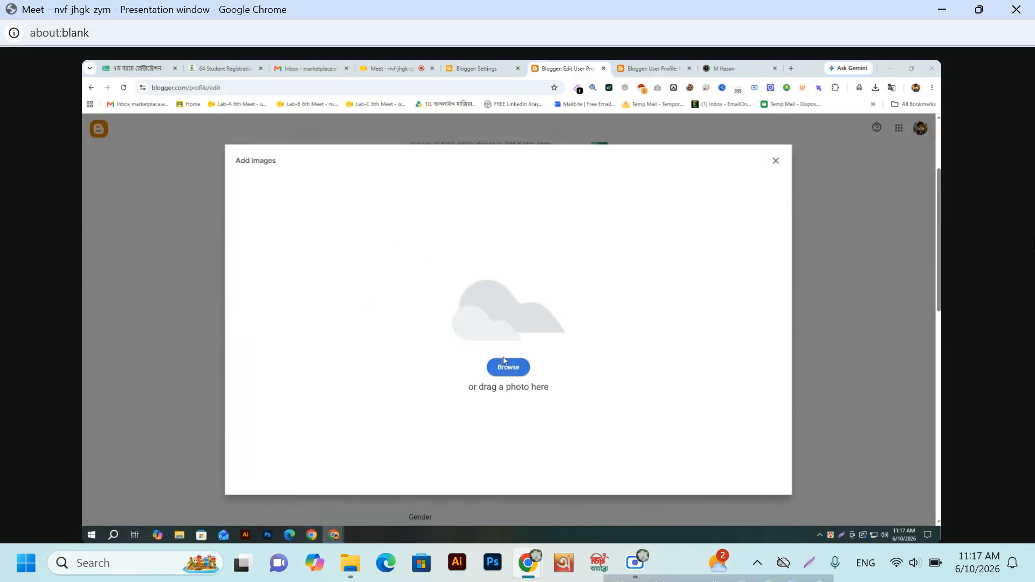
scroll(511, 300, down, 10)
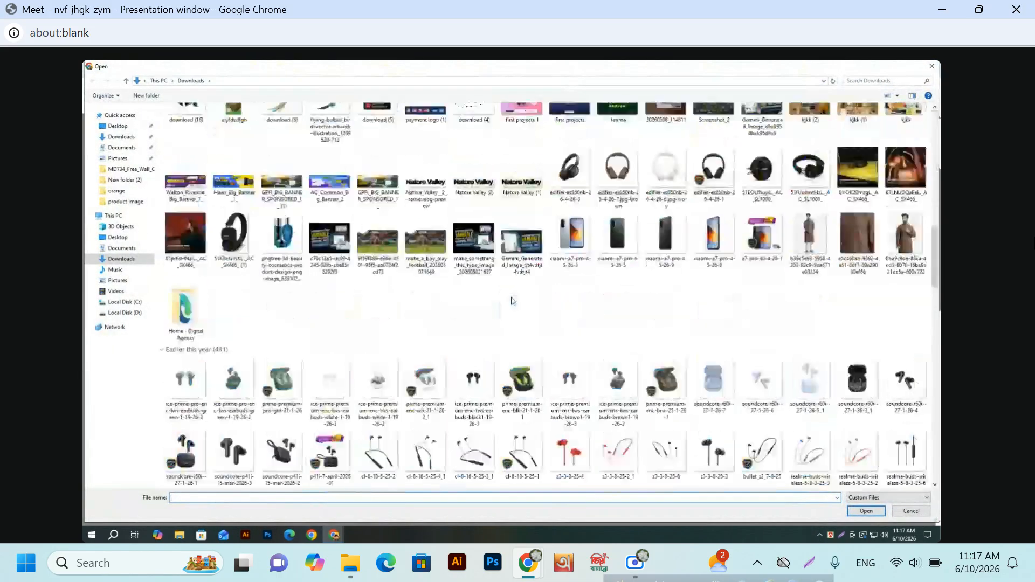
scroll(512, 300, down, 10)
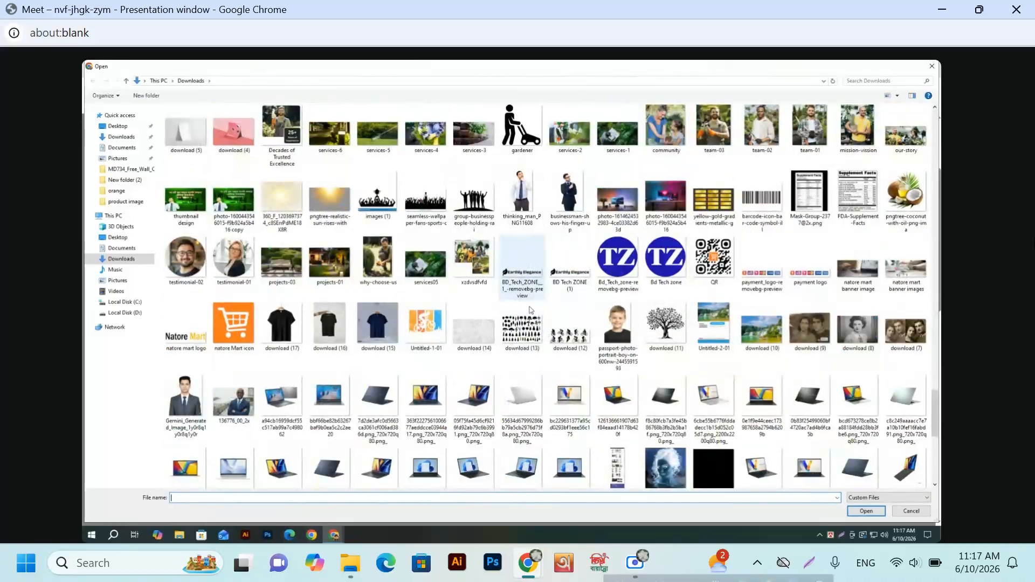
double_click(615, 337)
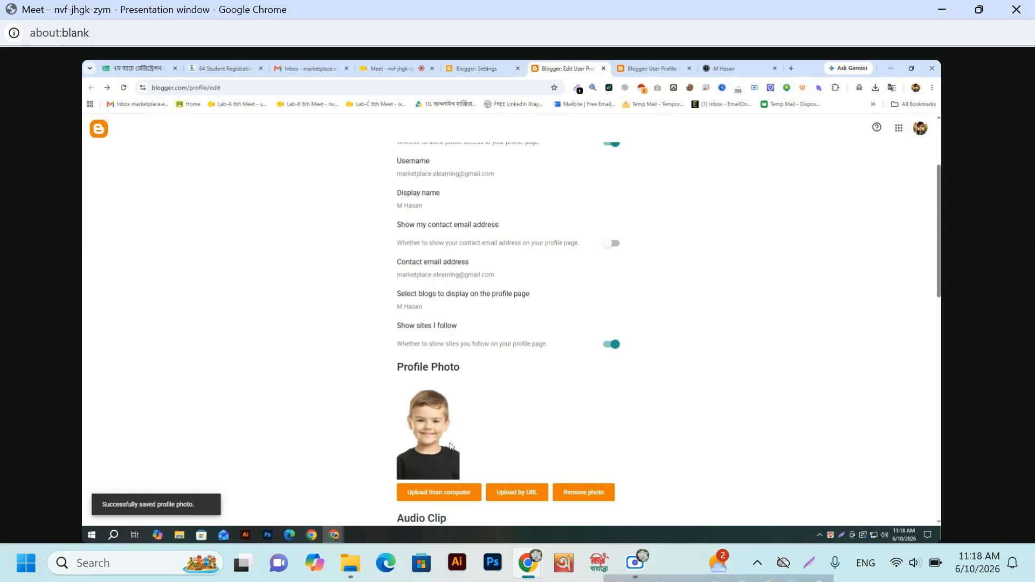
- Look over the remaining profile fields and reload the public profile page to check the profile photo
scroll(436, 437, down, 3)
scroll(466, 413, down, 4)
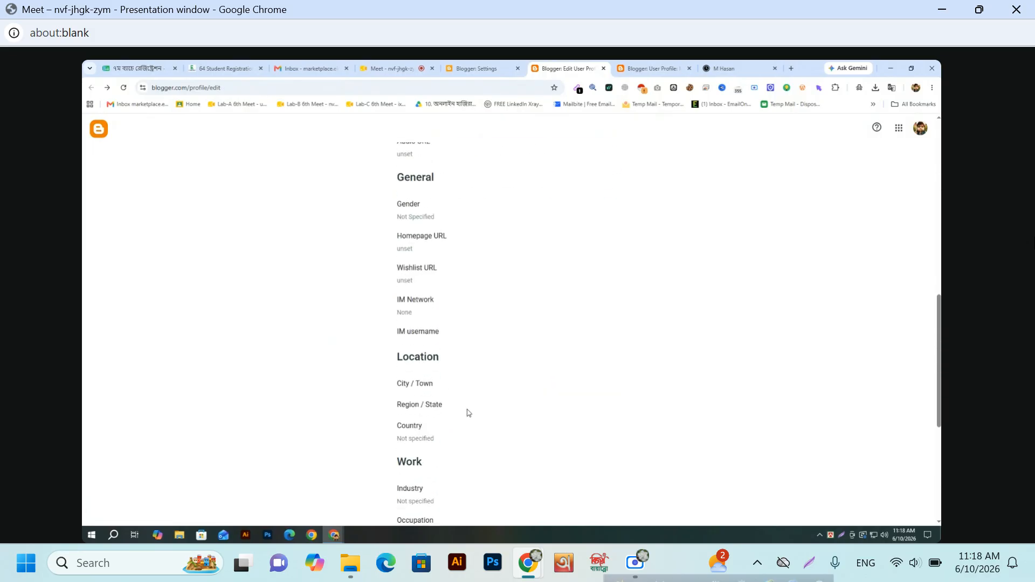
scroll(466, 412, up, 4)
click(650, 68)
right_click(215, 246)
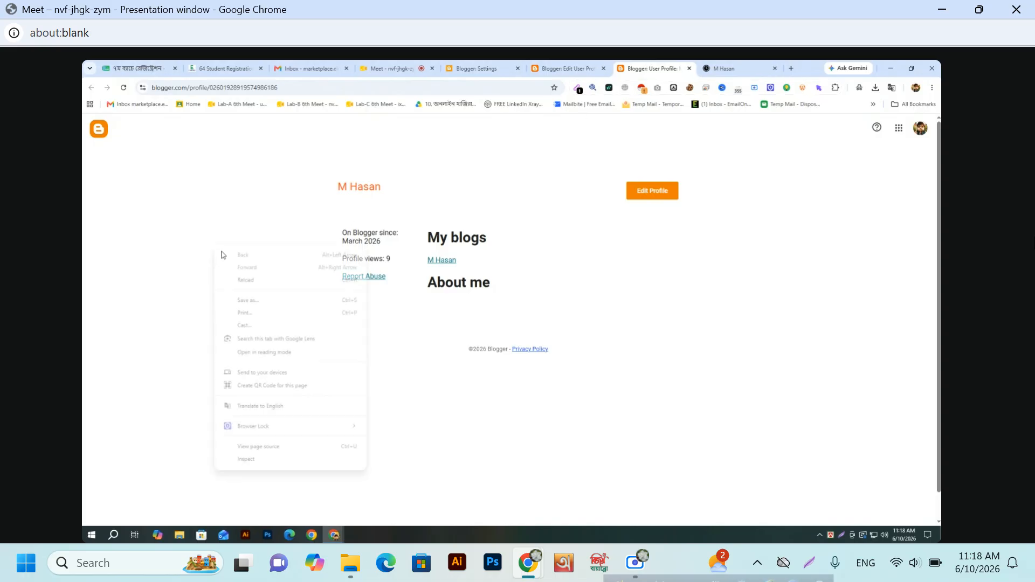
click(244, 285)
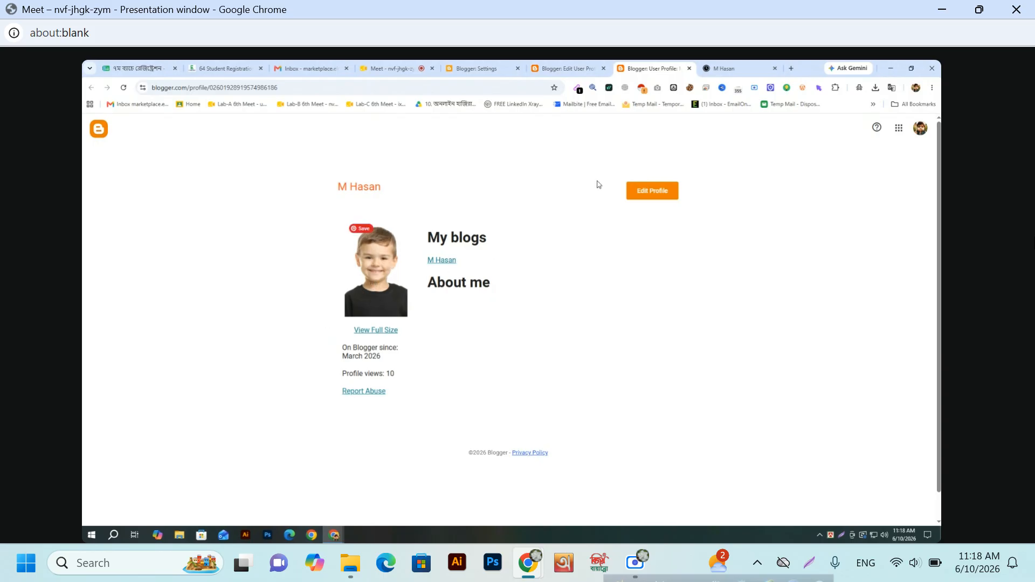
- Return to the profile editor, inspect the Audio Clip URL entry, and cancel it without entering anything
click(566, 69)
scroll(478, 408, down, 1)
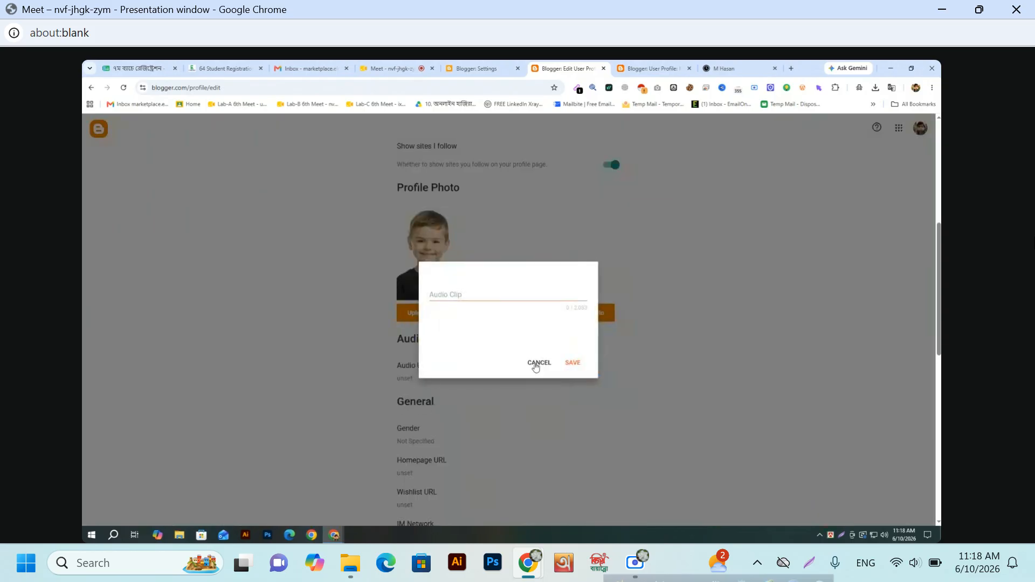
click(534, 363)
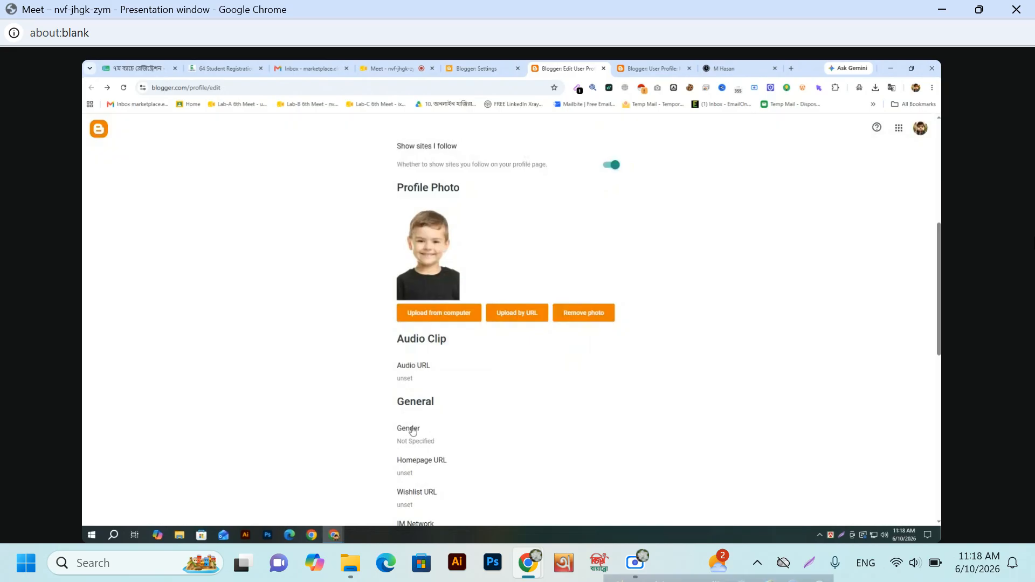
- Set the gender in the profile's General section to Male and save it
click(427, 440)
click(445, 324)
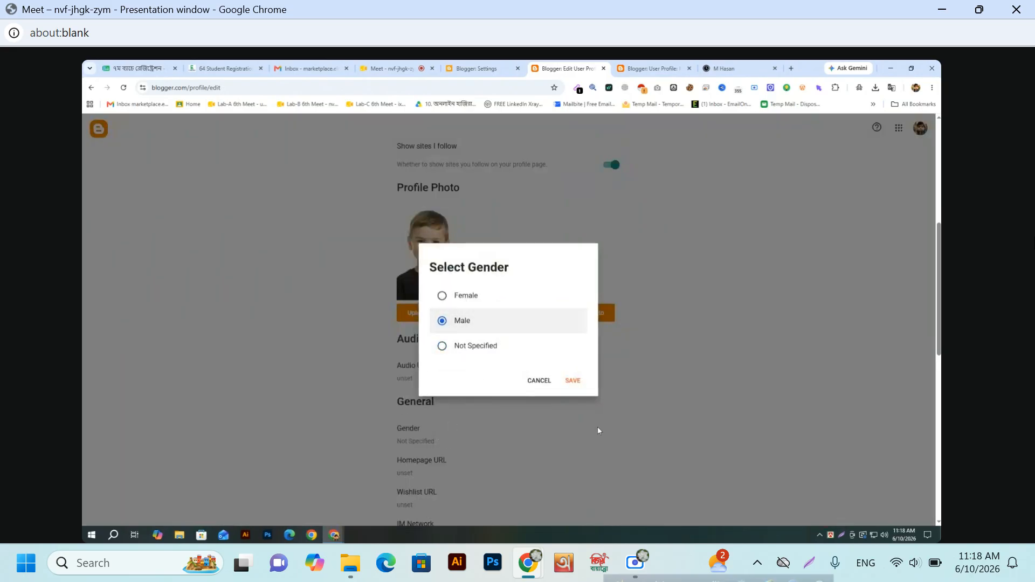
click(570, 380)
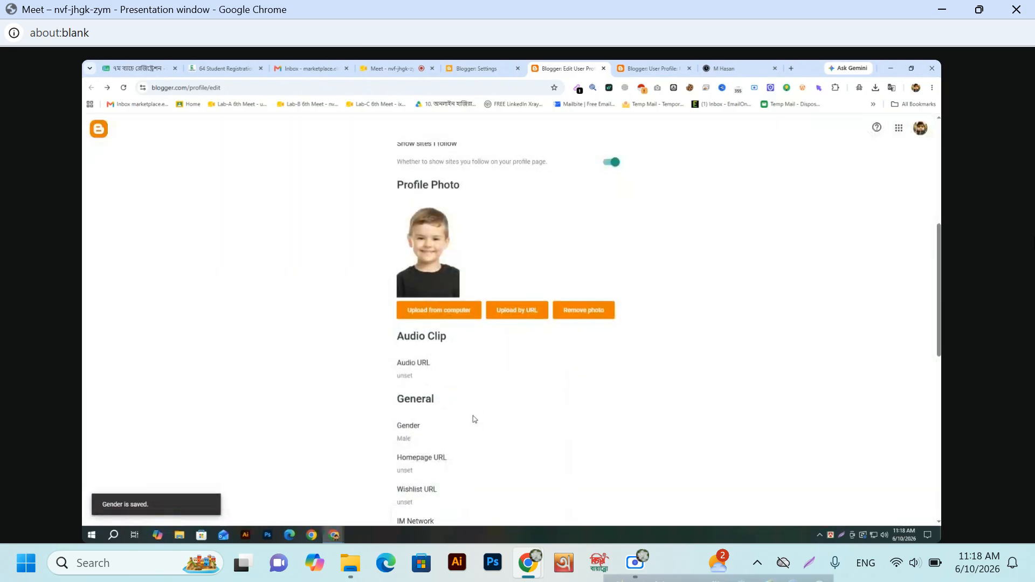
- Inspect the Homepage URL, Wishlist URL and IM Network settings of the profile, cancelling each without changes
scroll(474, 416, down, 2)
click(429, 379)
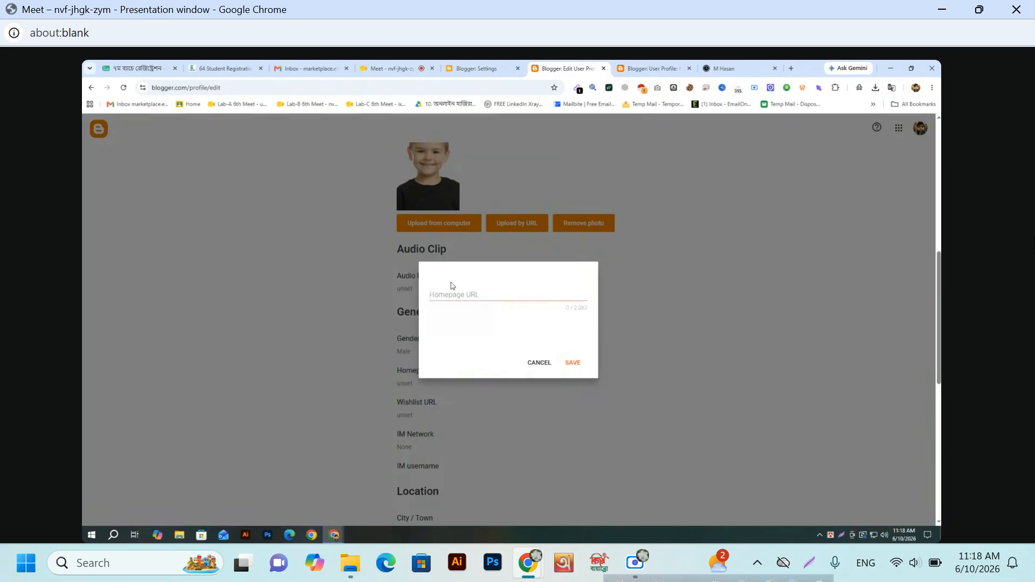
click(539, 361)
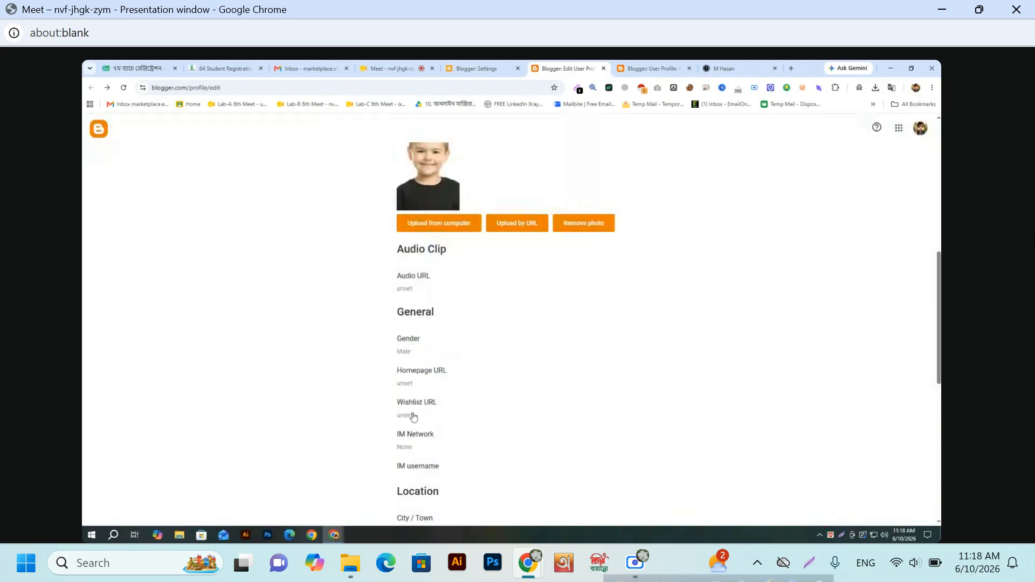
click(414, 416)
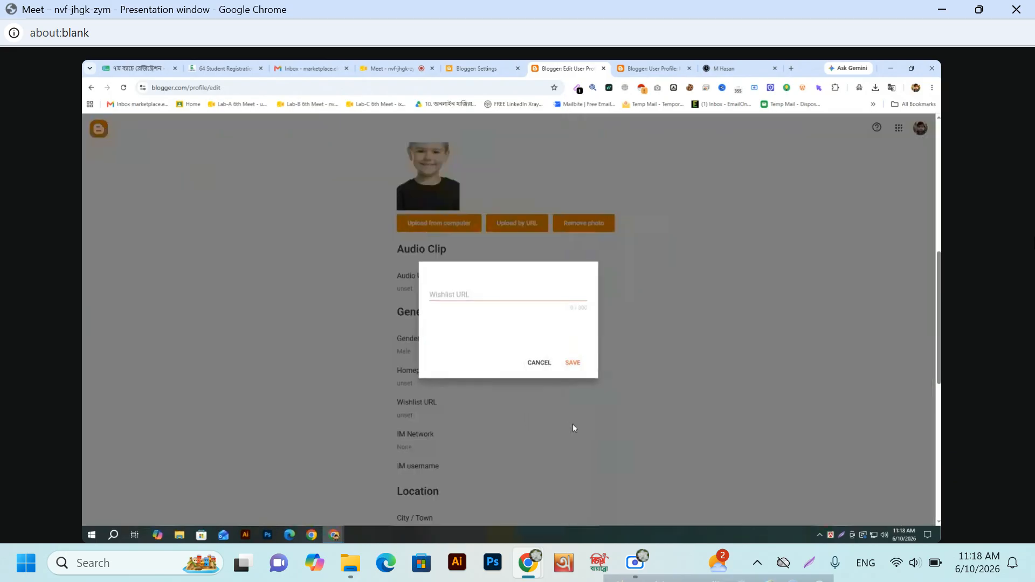
click(544, 364)
scroll(460, 420, down, 3)
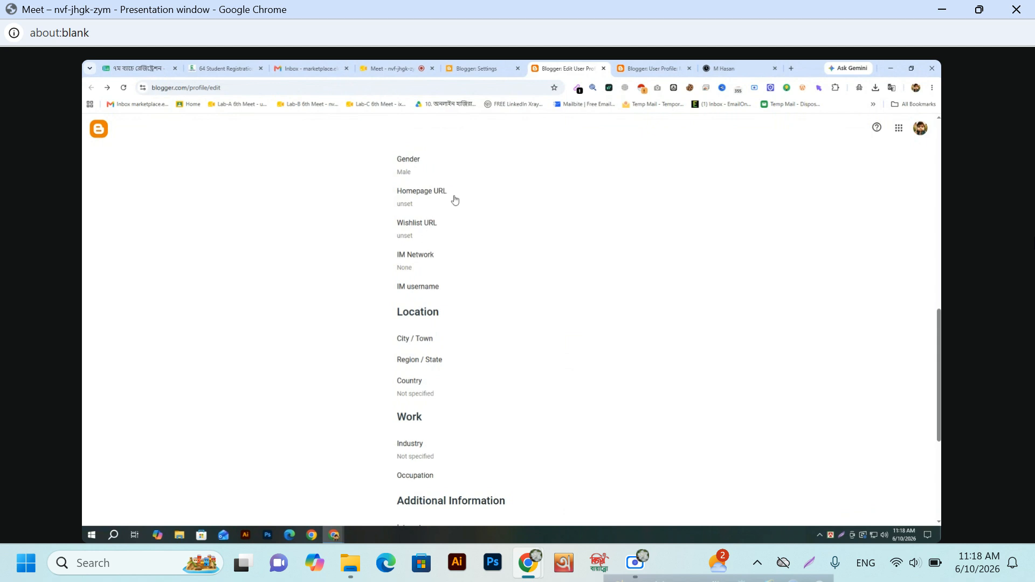
click(432, 261)
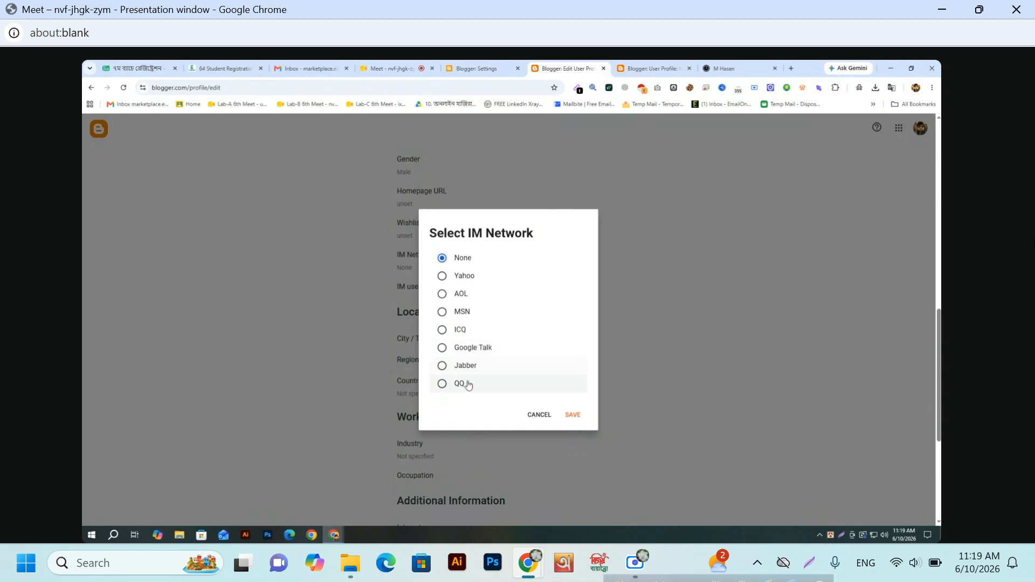
click(537, 414)
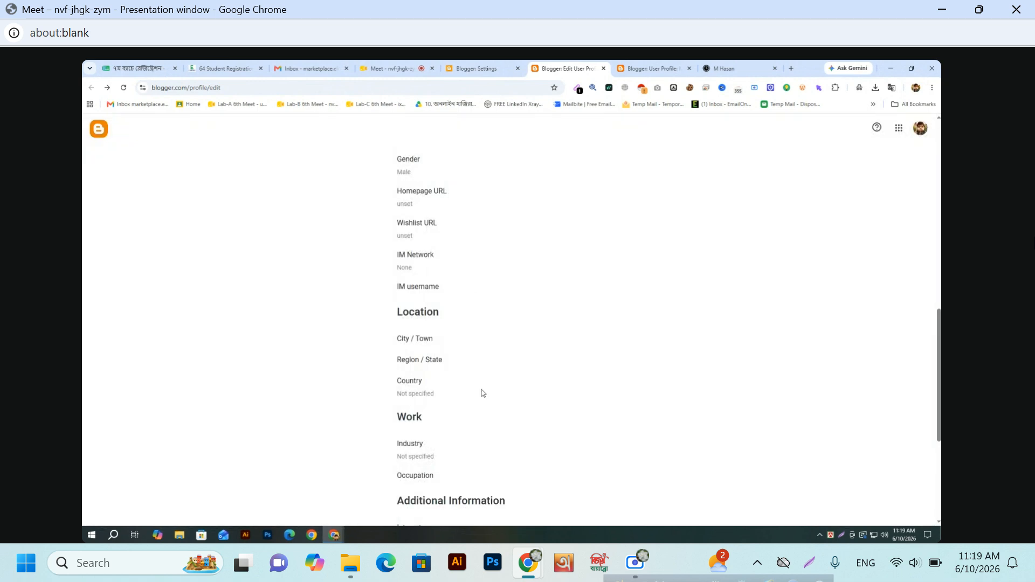
- Set the country in the profile's Location section to Bangladesh and save it
click(414, 390)
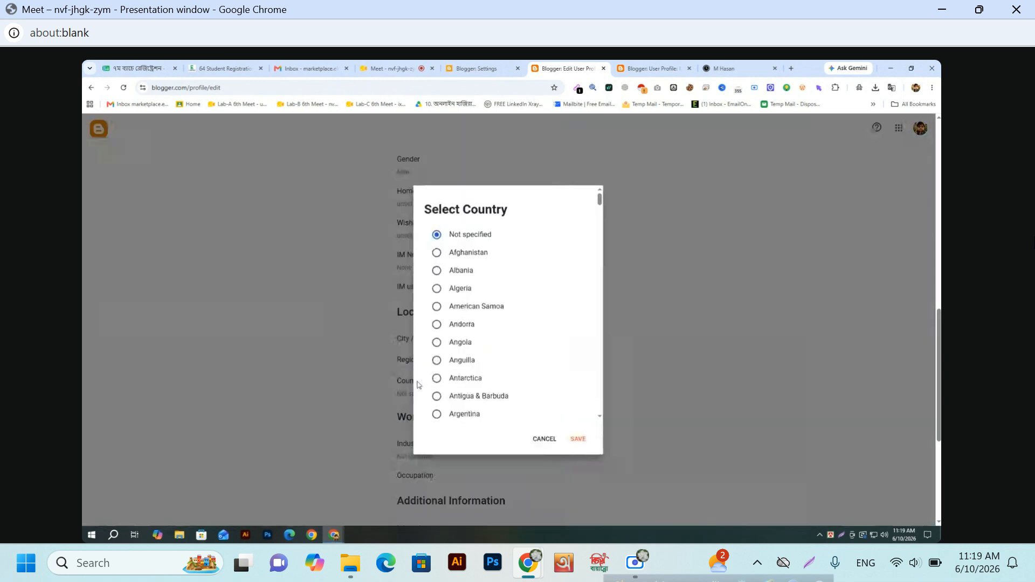
scroll(465, 414, down, 4)
scroll(462, 410, down, 5)
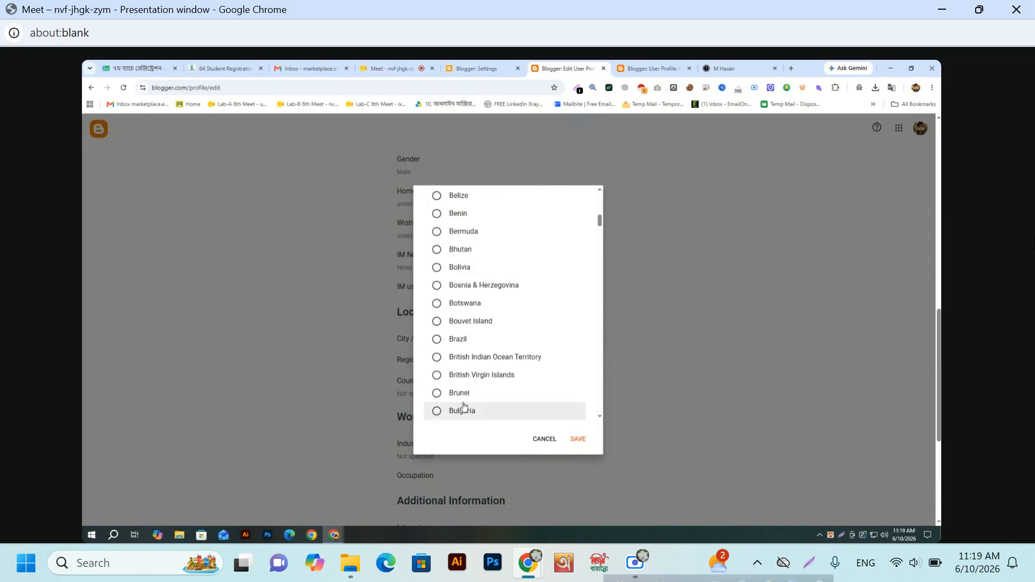
scroll(470, 377, up, 4)
scroll(468, 324, down, 1)
click(438, 243)
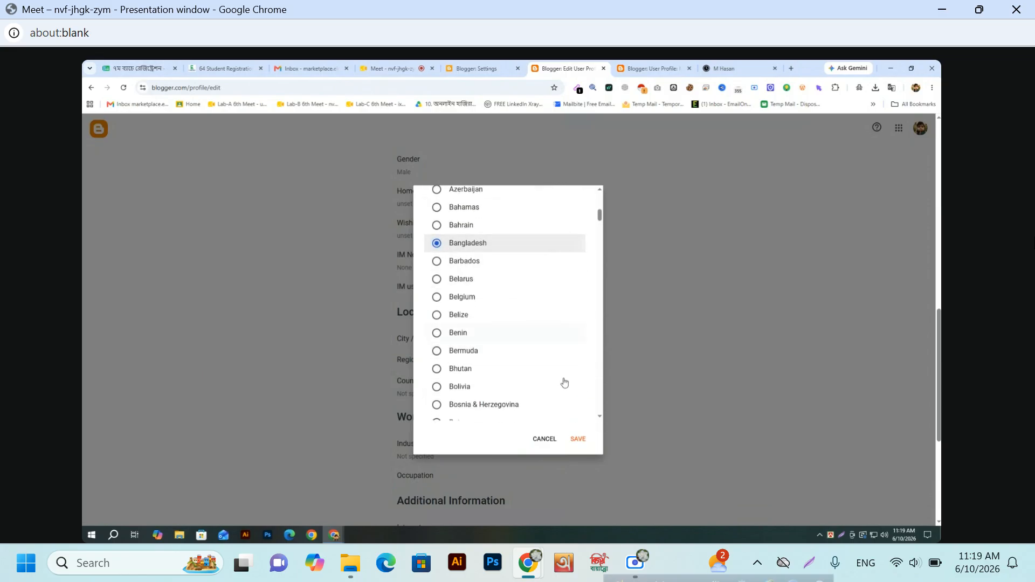
click(579, 441)
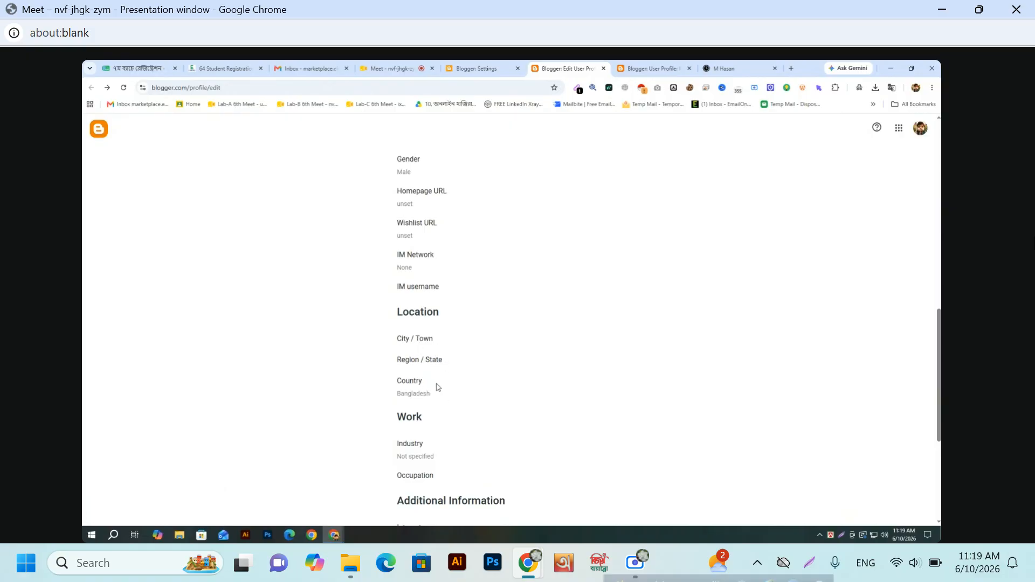
- Set the industry in the profile's Work section to Technology and save it
scroll(437, 378, down, 1)
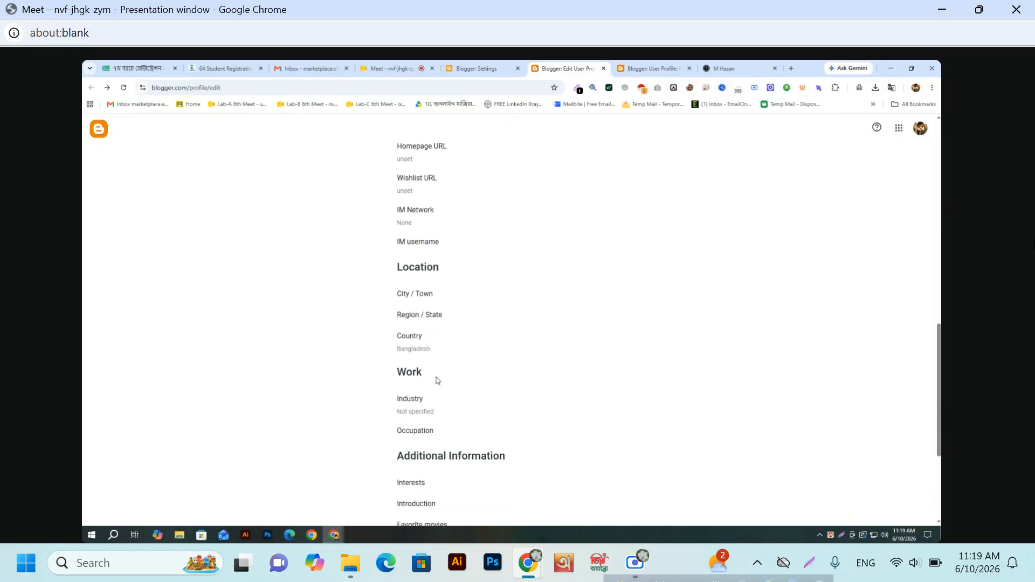
click(433, 414)
scroll(474, 272, down, 4)
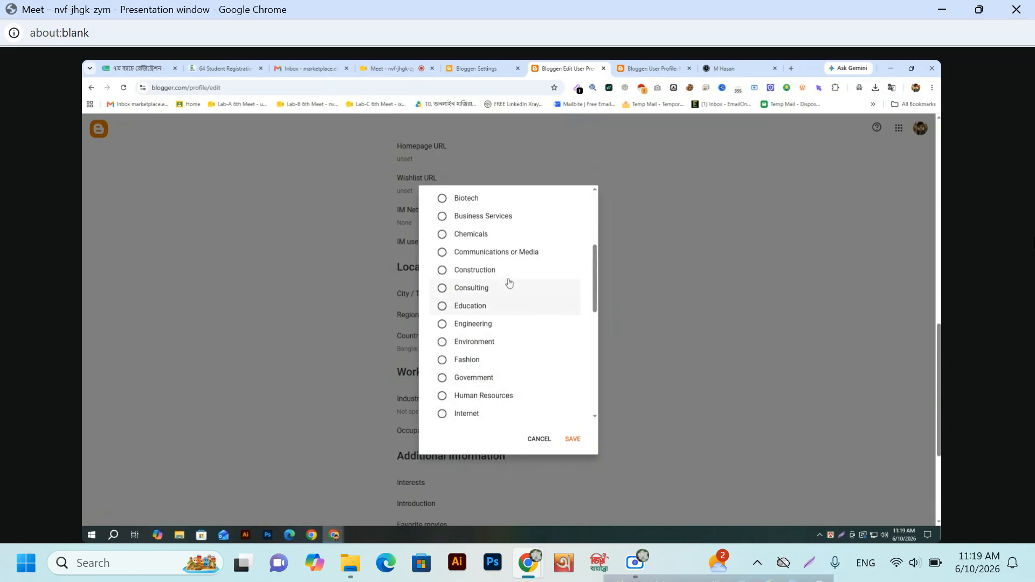
scroll(499, 292, down, 1)
scroll(499, 292, down, 5)
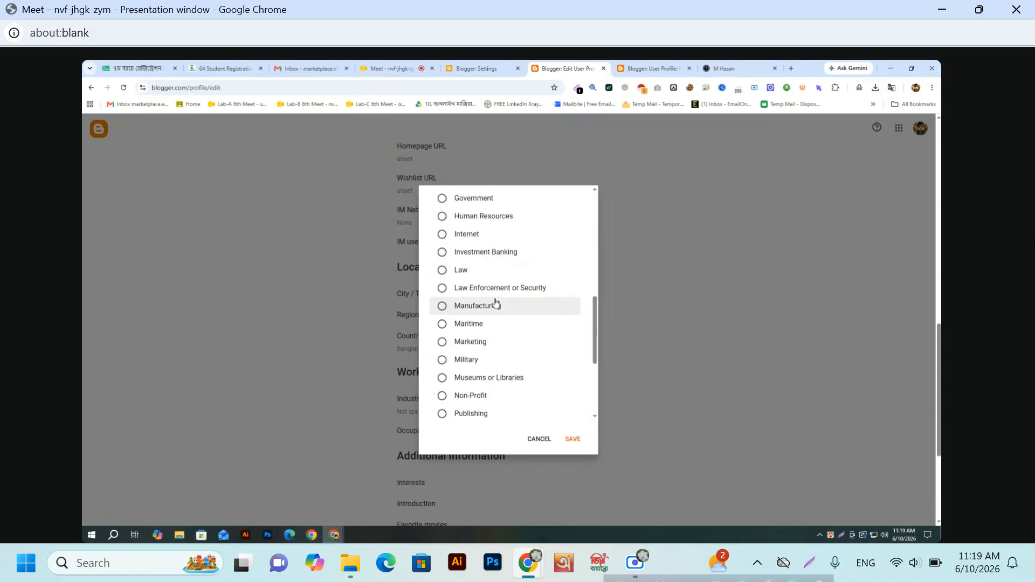
scroll(495, 306, down, 2)
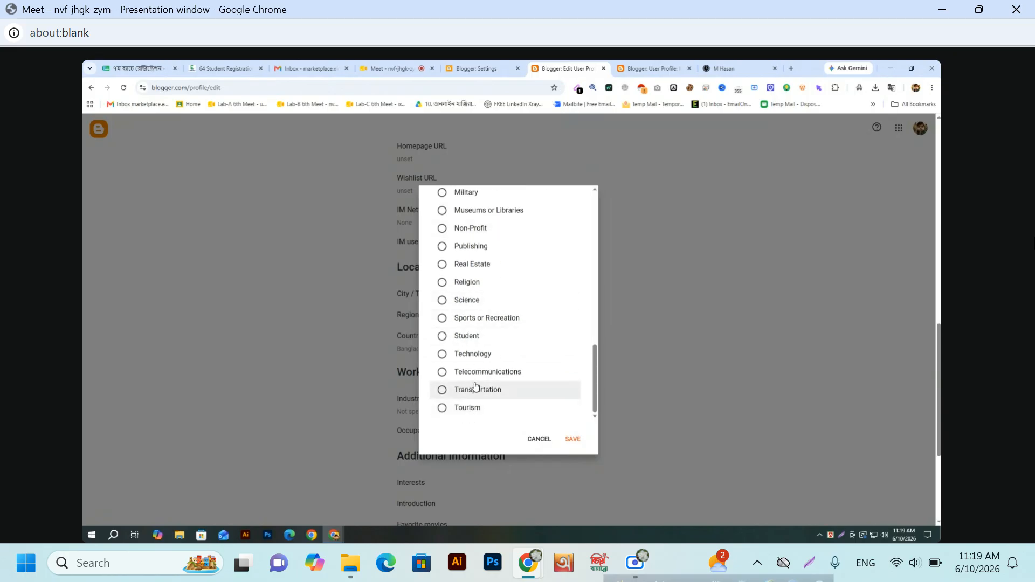
click(440, 355)
click(573, 439)
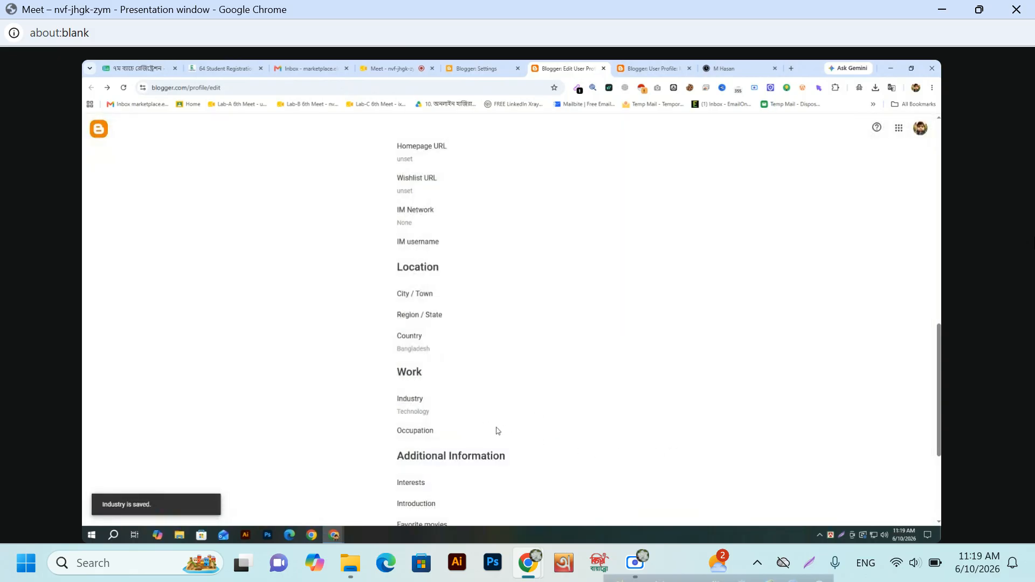
- Inspect the Occupation entry, cancel it without entering anything, and review the Additional Information section at the end of the profile
scroll(493, 432, down, 2)
click(429, 348)
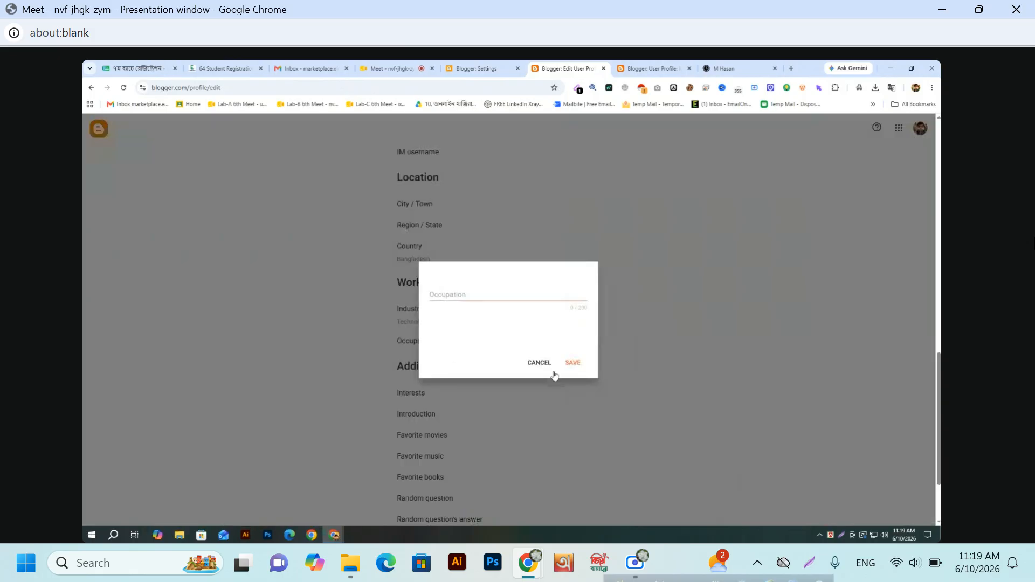
click(544, 369)
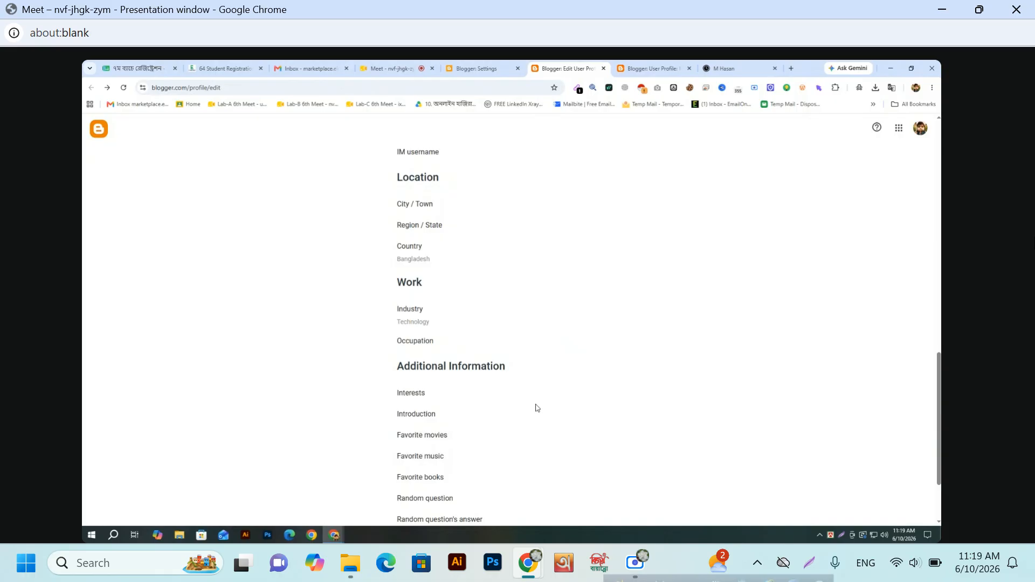
scroll(424, 418, down, 2)
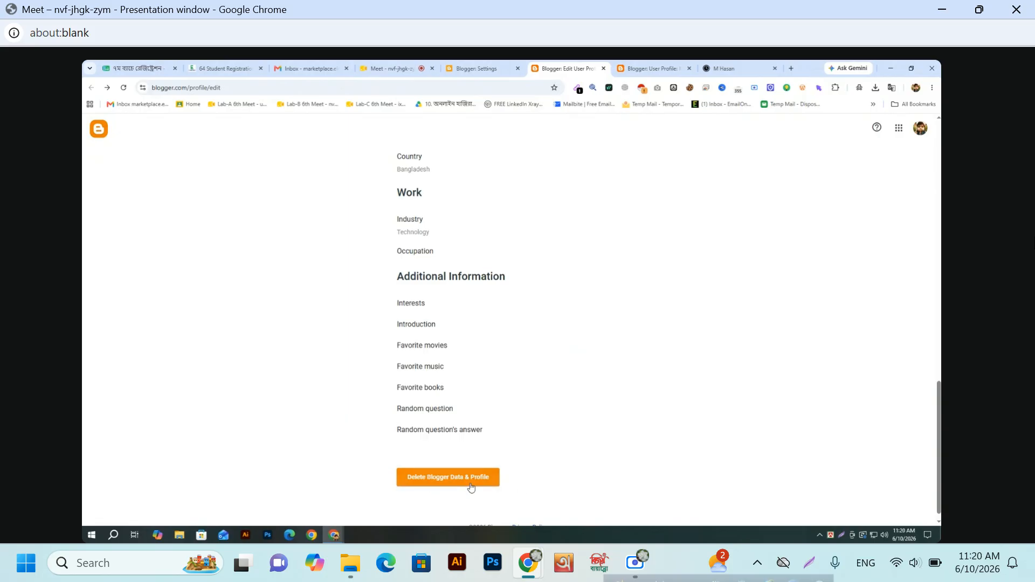
- Reload the public profile page to check the saved gender, industry and location details
scroll(513, 396, up, 15)
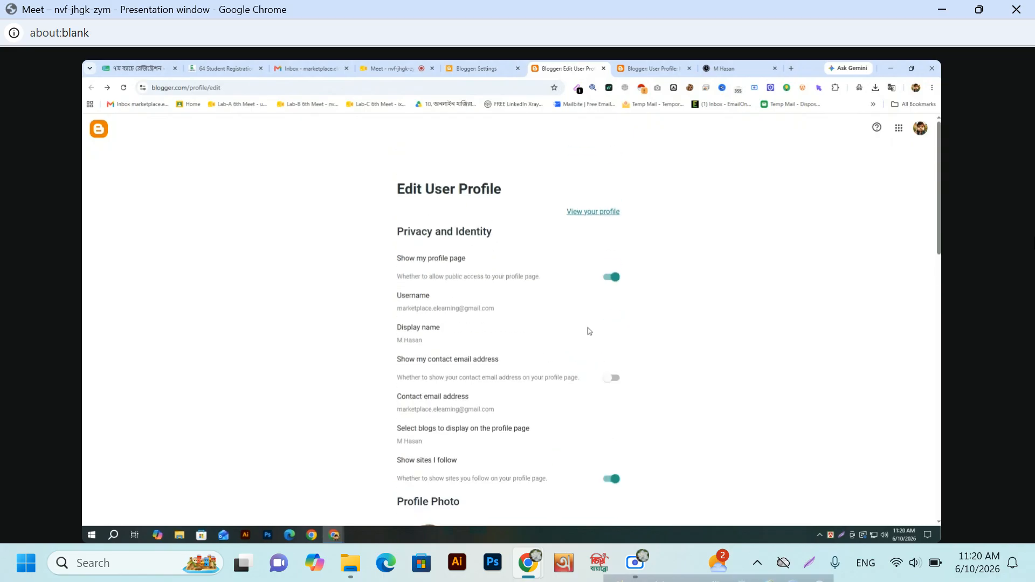
click(635, 67)
right_click(184, 217)
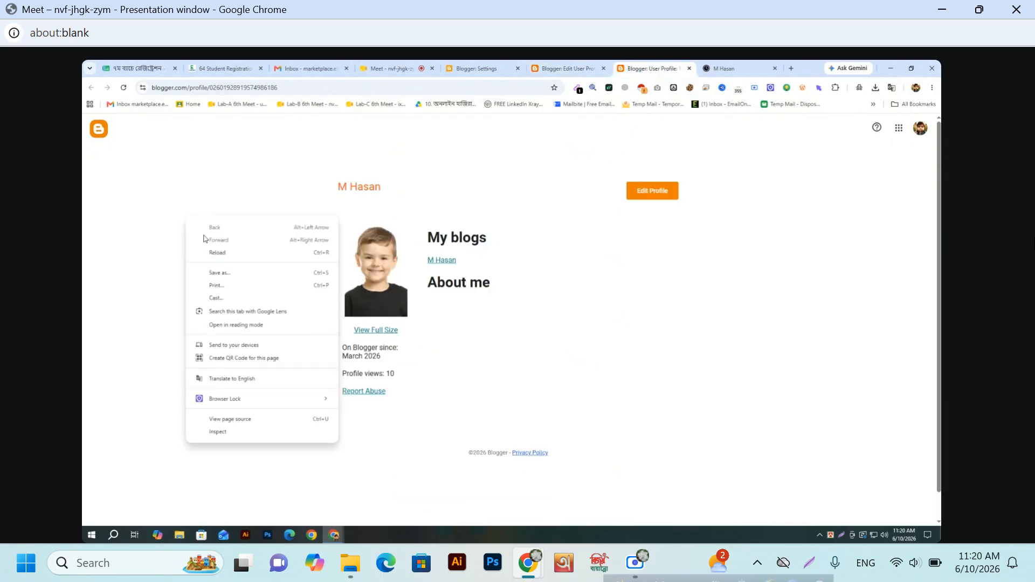
click(223, 251)
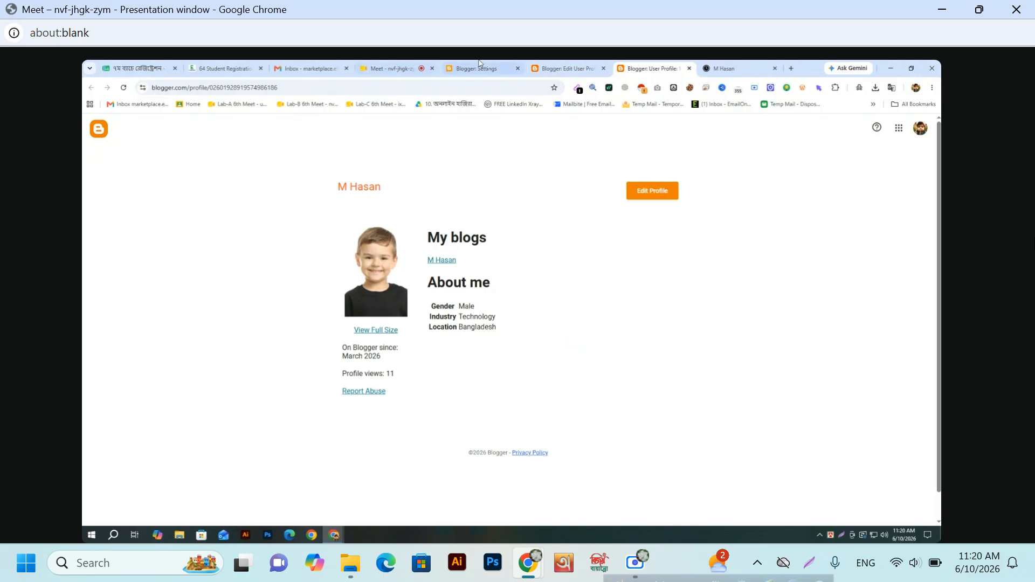
- Return from the blog settings to the Blogger dashboard and start a new post
click(477, 68)
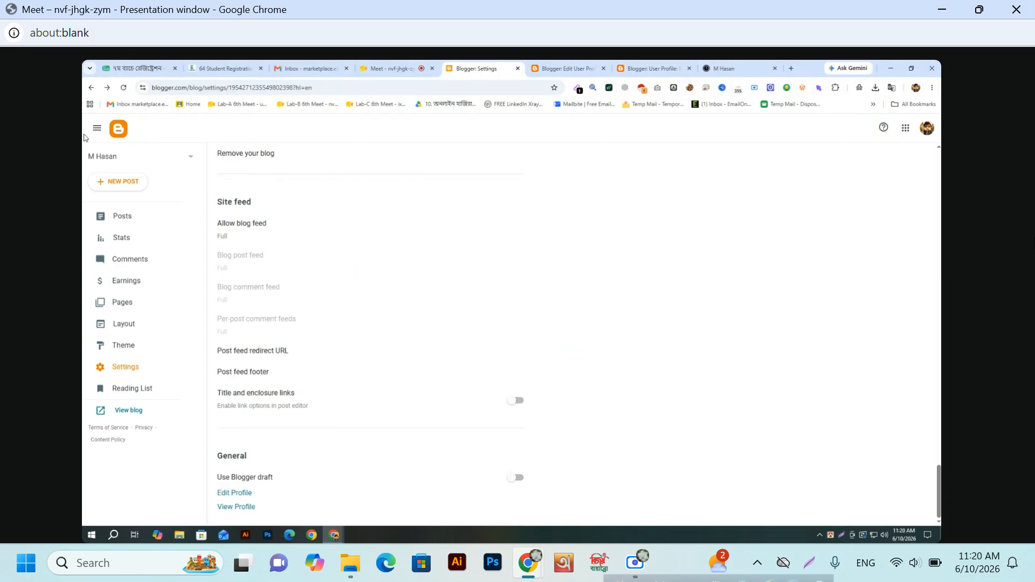
click(126, 129)
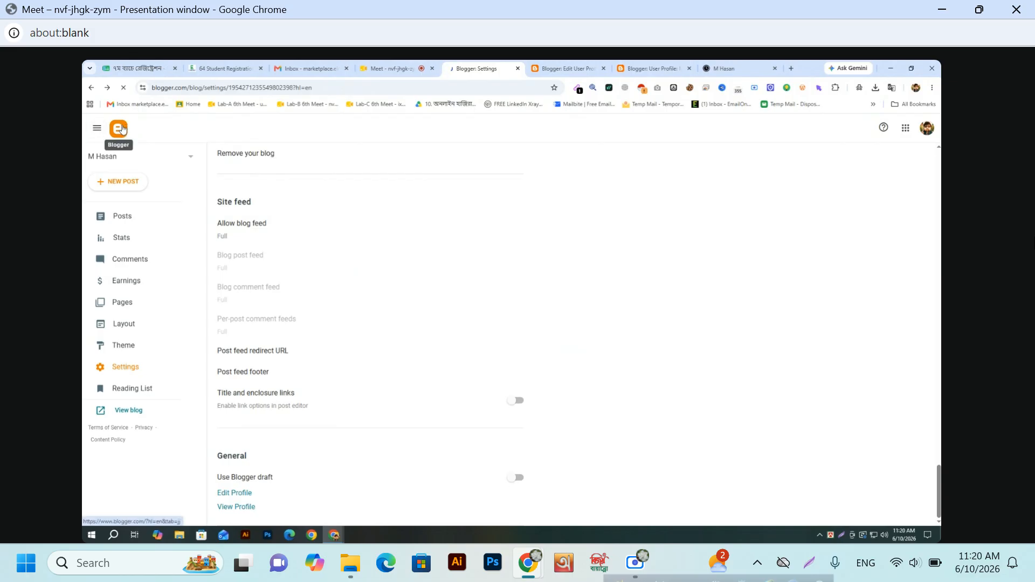
click(131, 184)
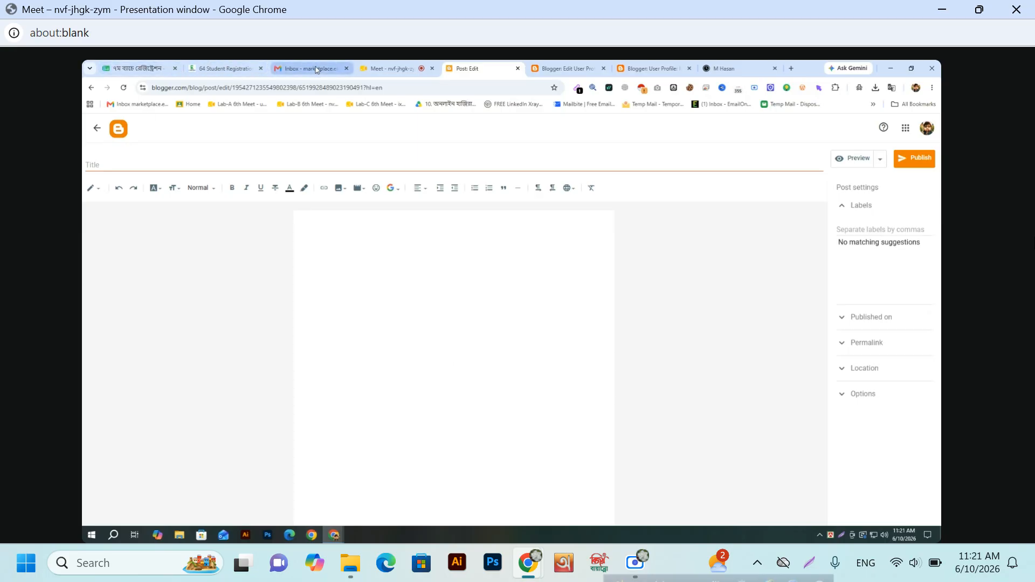
click(401, 68)
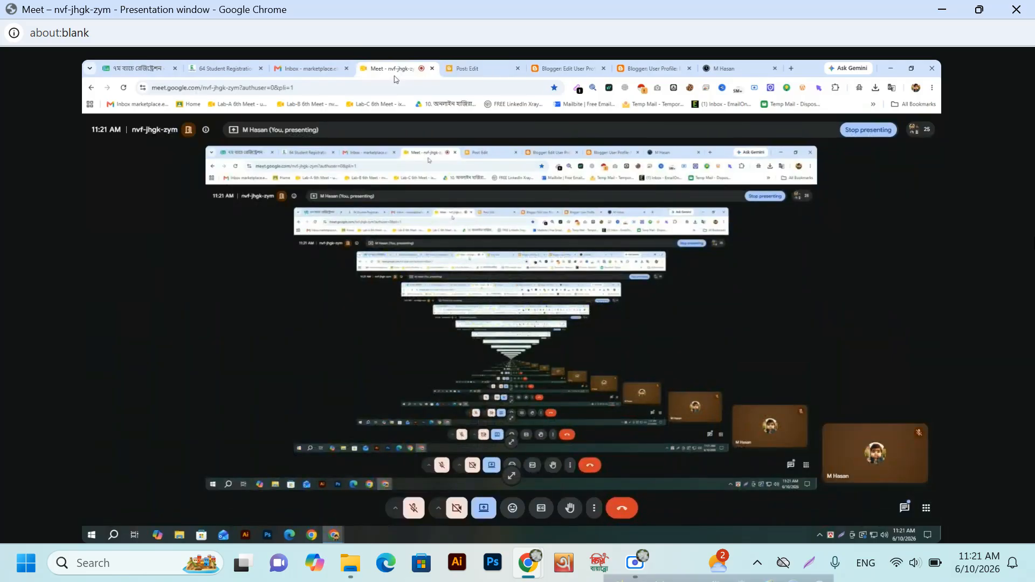
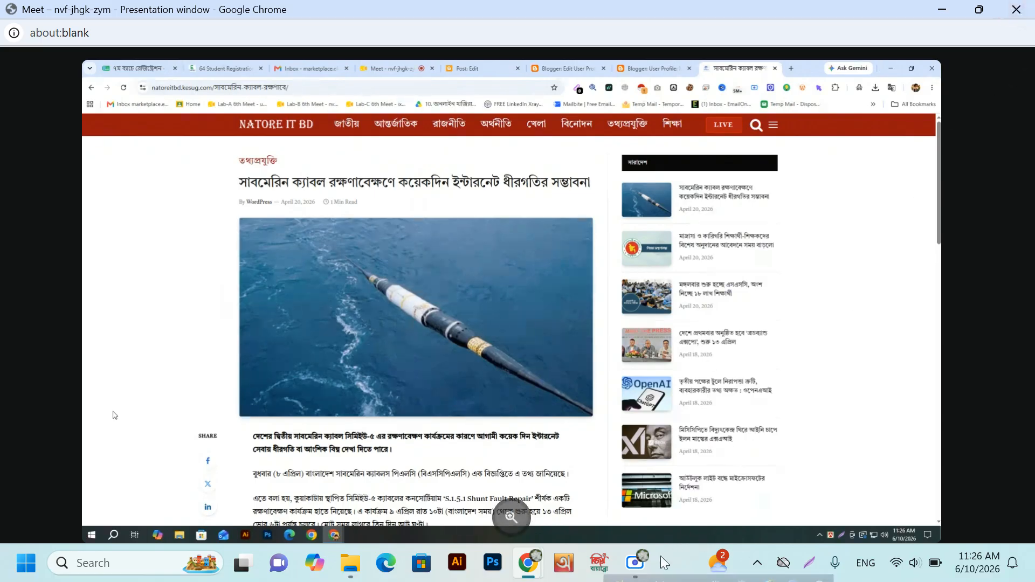
click(636, 566)
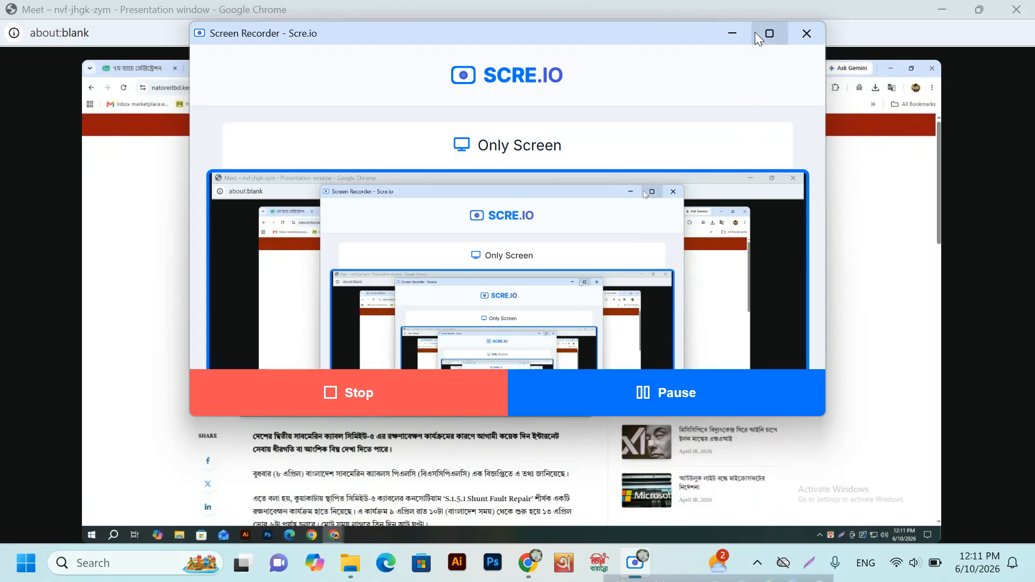
click(733, 34)
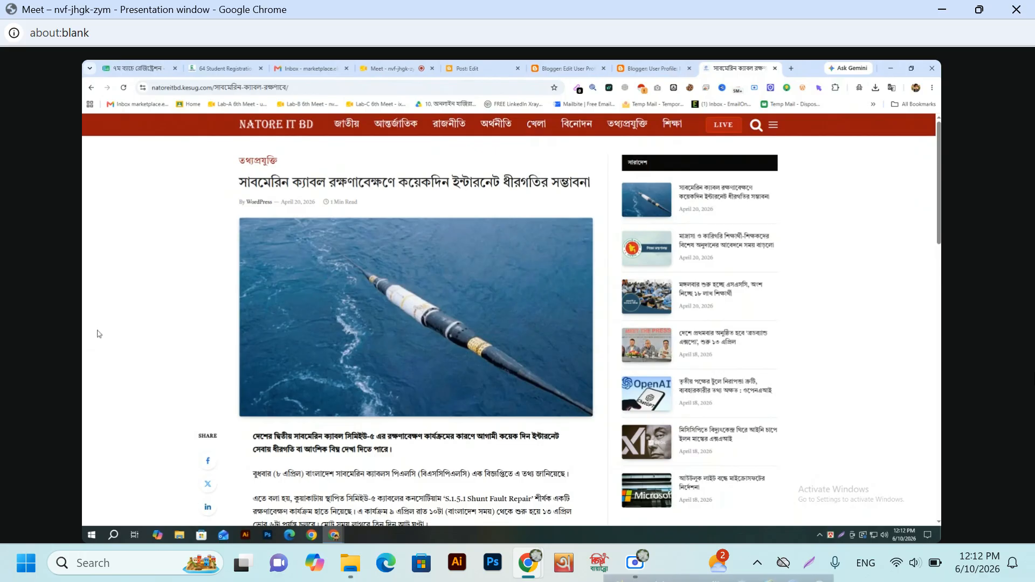
- Close the empty post editor, return to the blog's post list from the profile editor, and discard the untitled draft
click(484, 65)
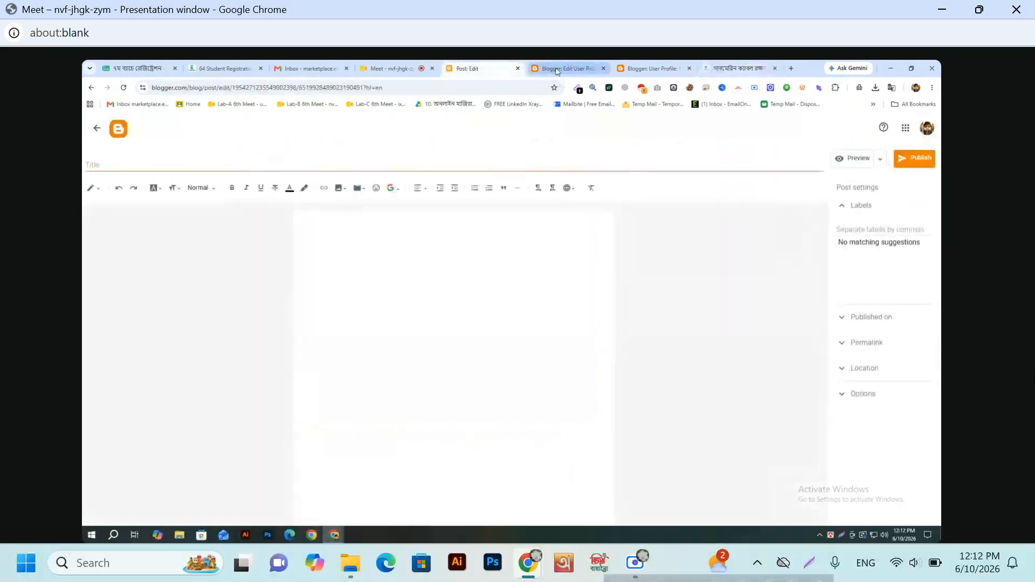
click(518, 69)
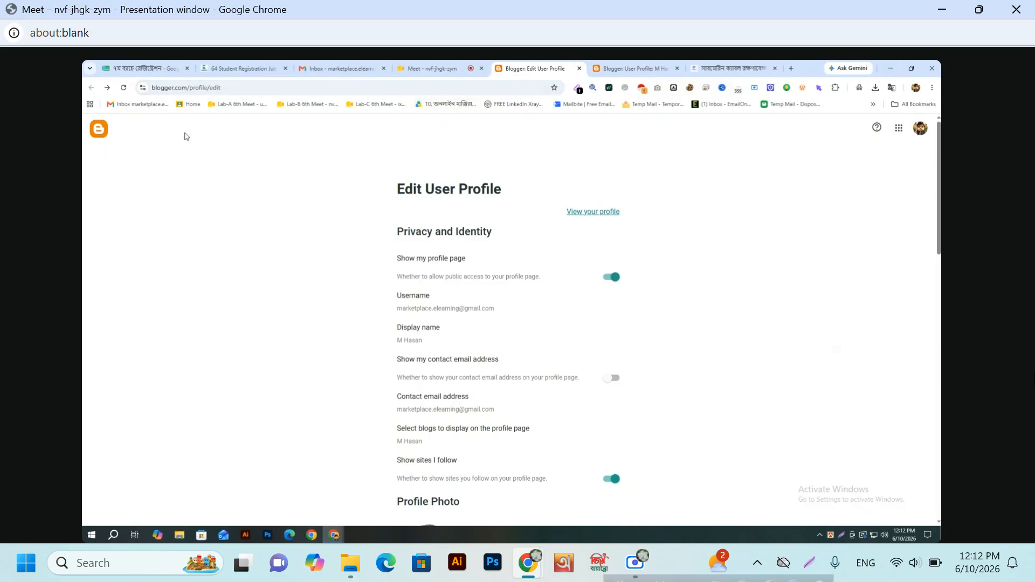
click(98, 133)
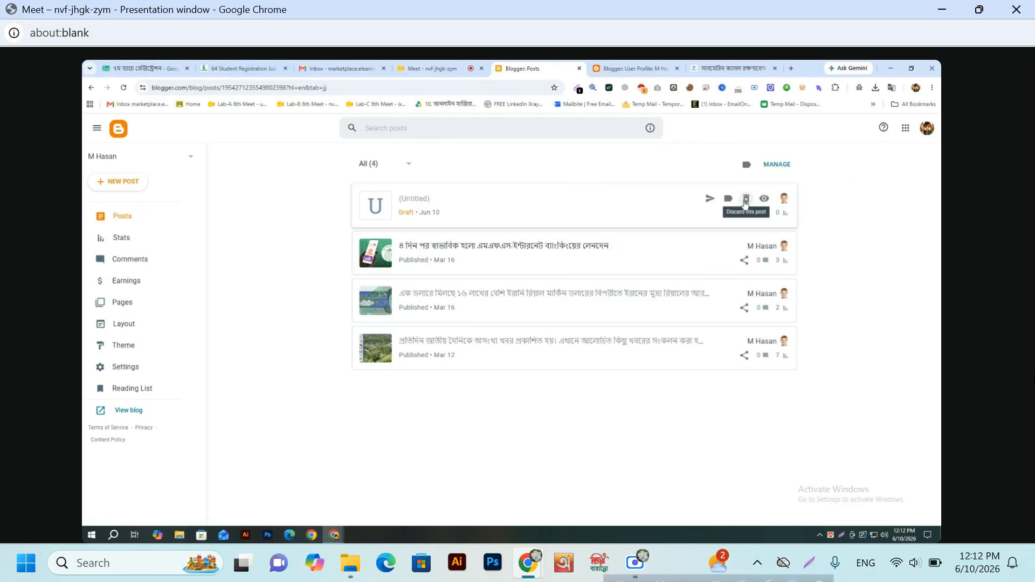
click(744, 199)
click(581, 347)
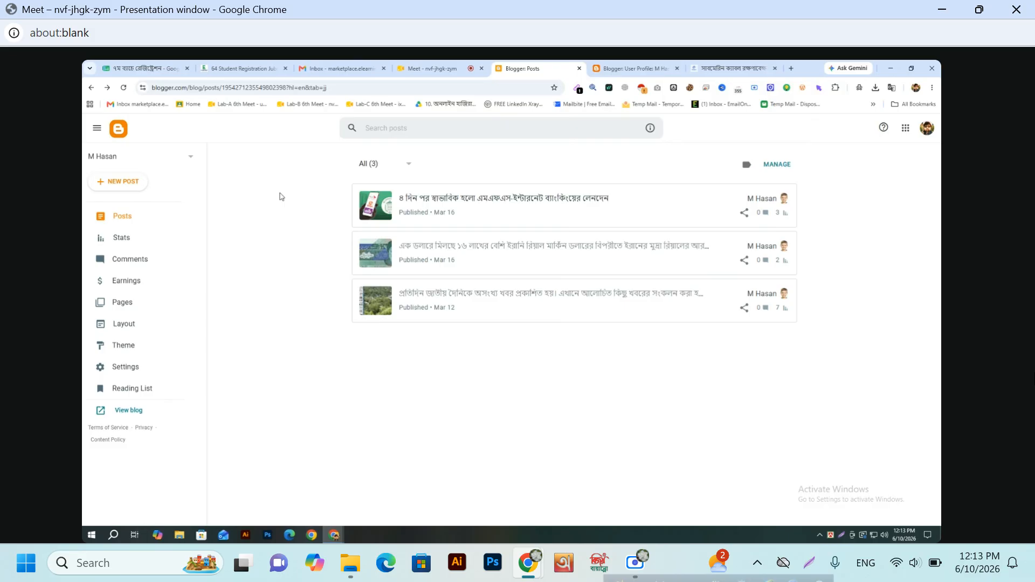
click(635, 563)
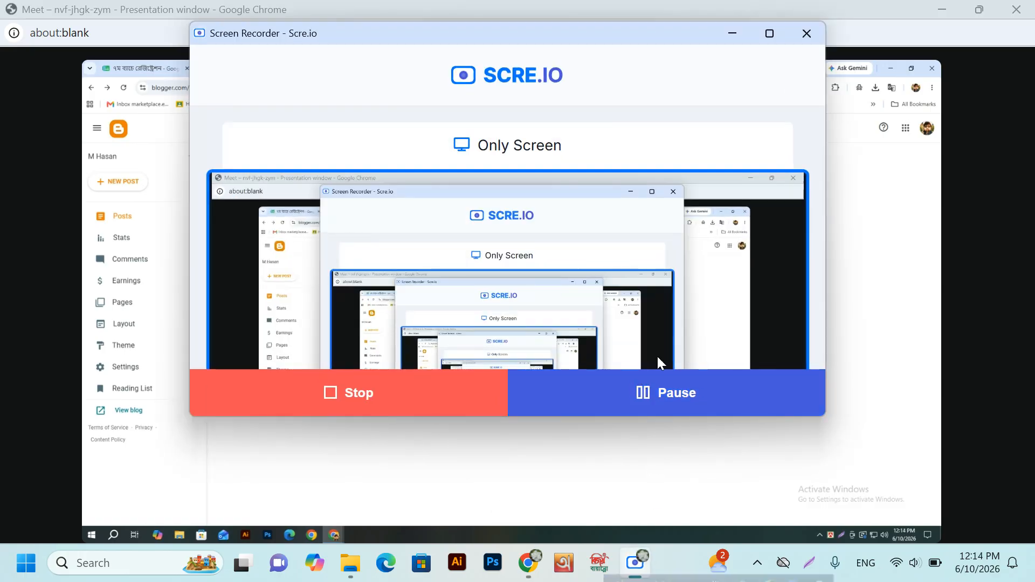
click(734, 34)
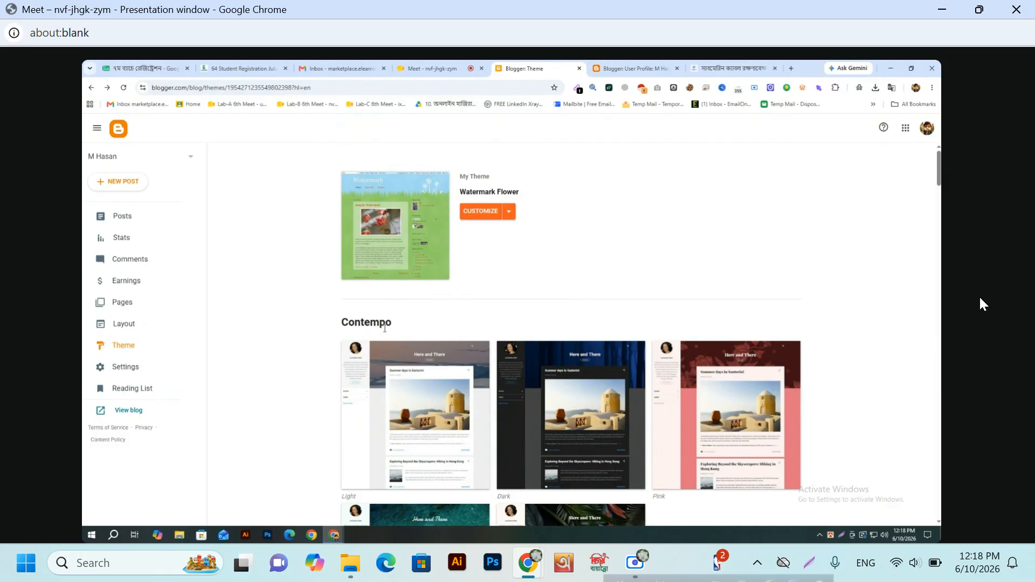
click(635, 562)
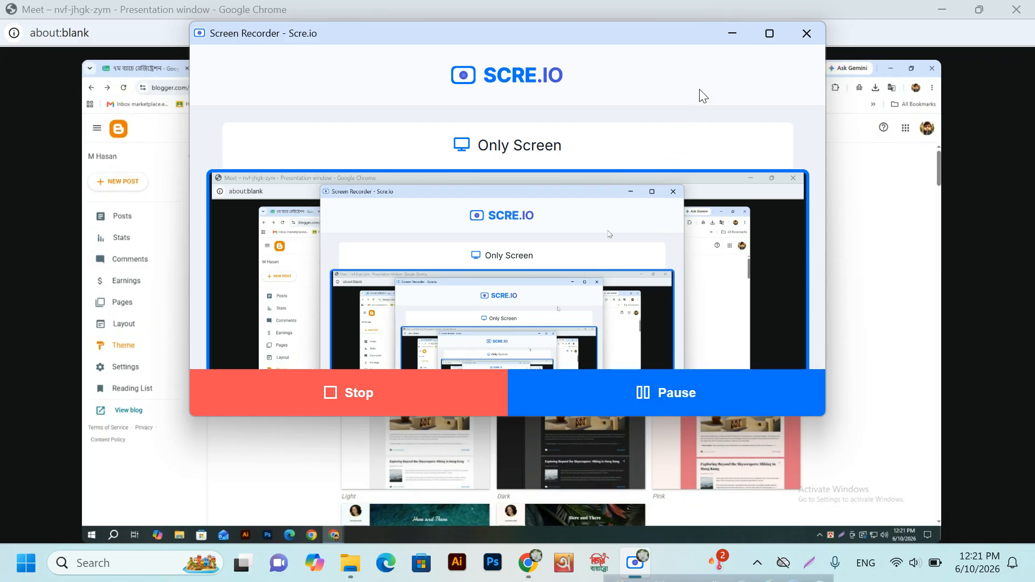
click(732, 33)
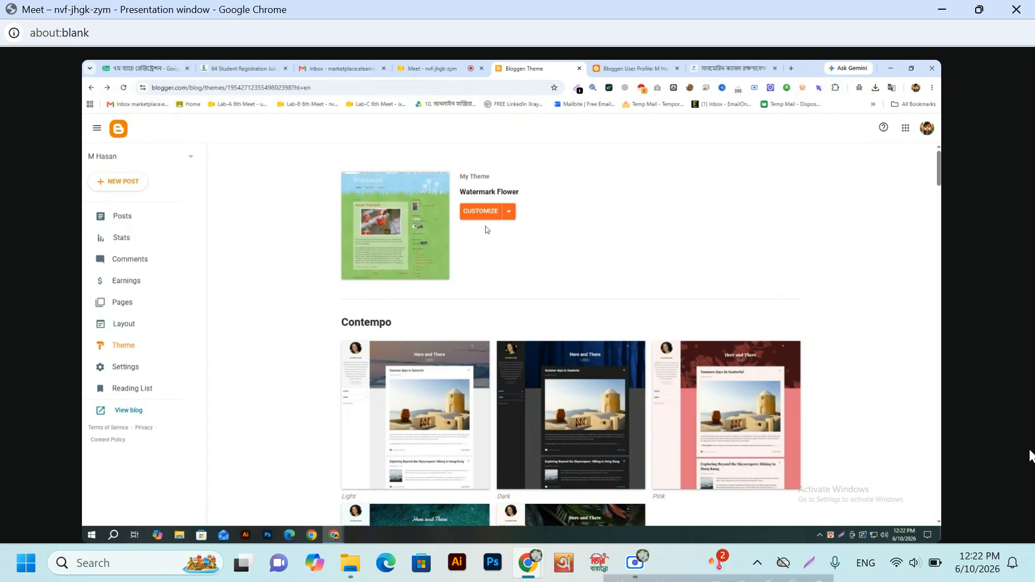
click(121, 280)
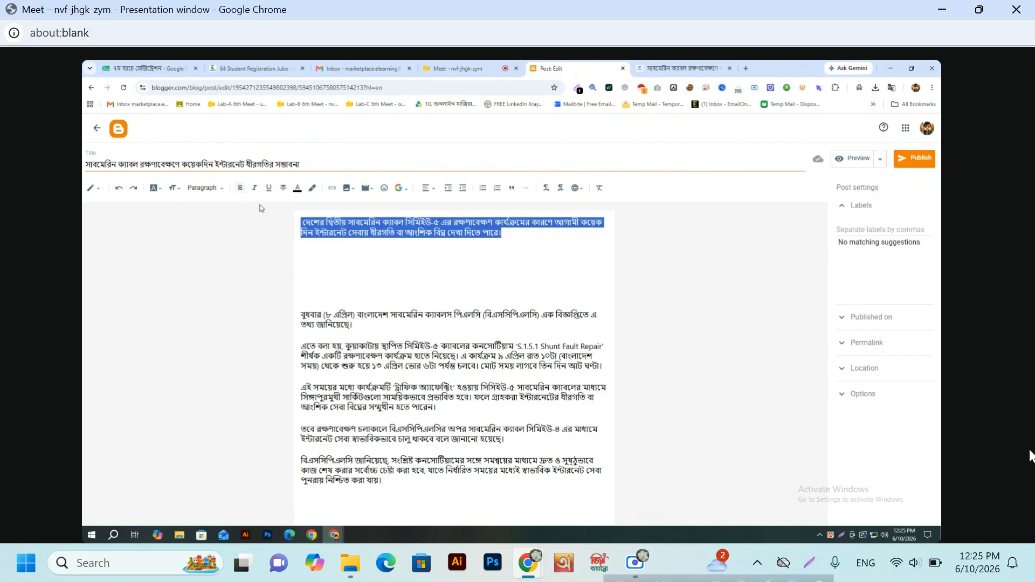
- Inspect the paragraph style and font options for the post's selected opening paragraph, closing both lists without changes
click(220, 194)
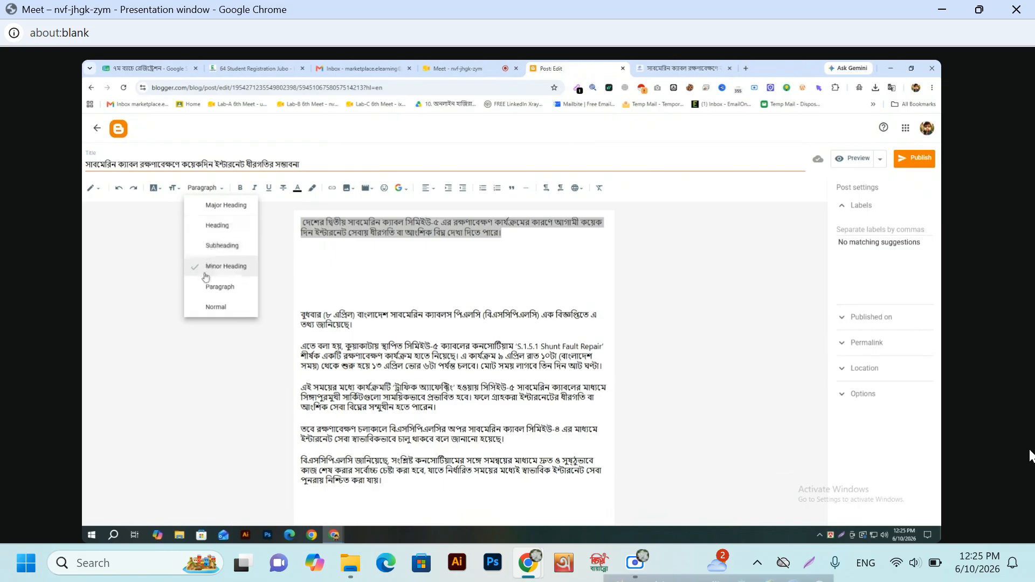
click(288, 261)
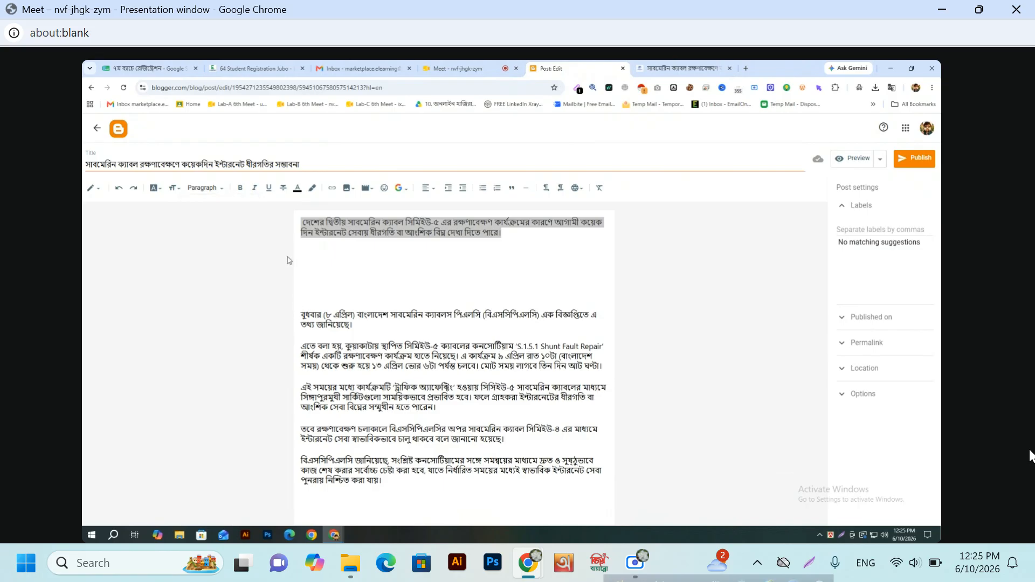
click(155, 188)
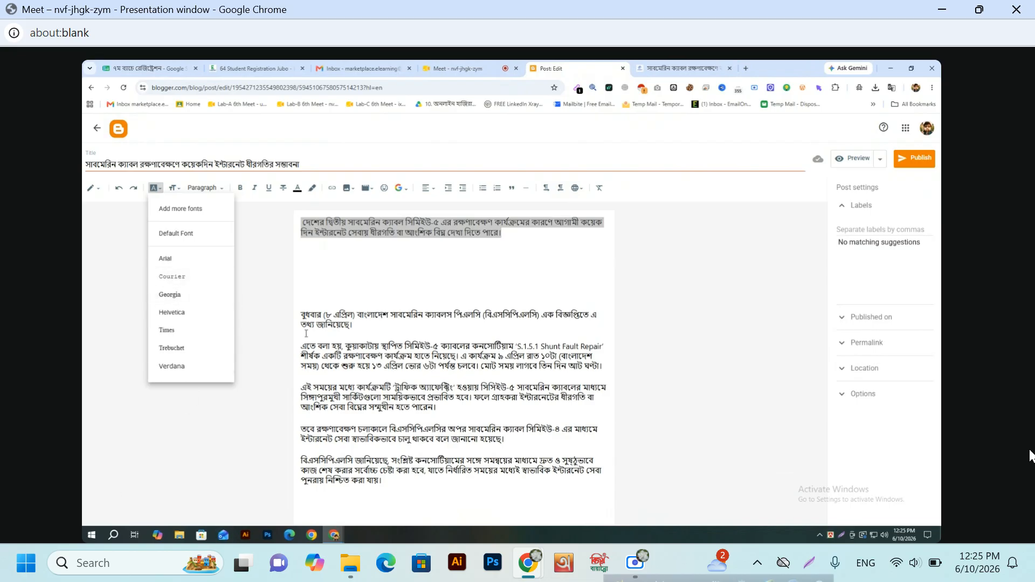
click(283, 278)
click(367, 256)
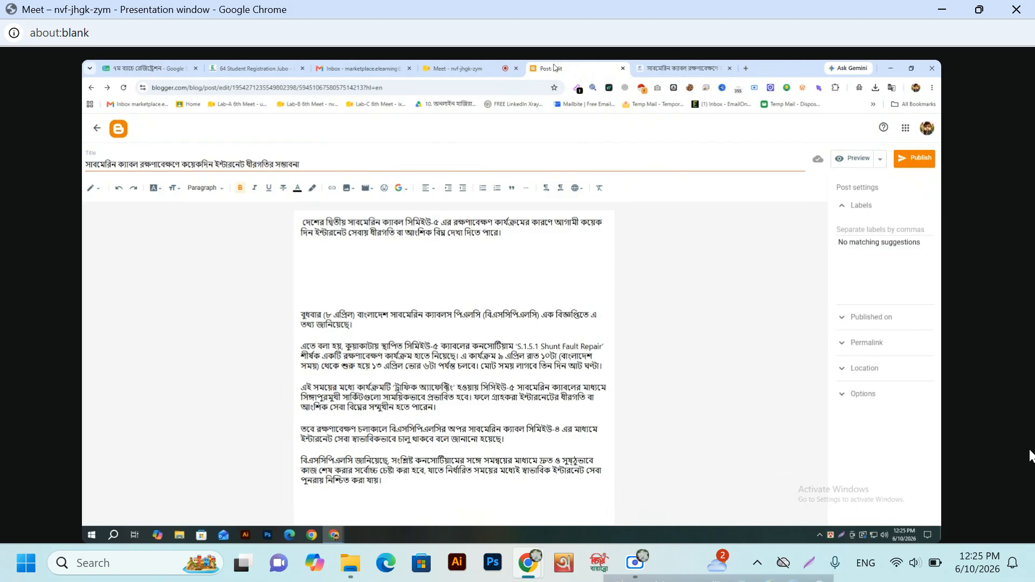
- Review the image and text layout of the source submarine cable article, and return to the post draft
click(669, 68)
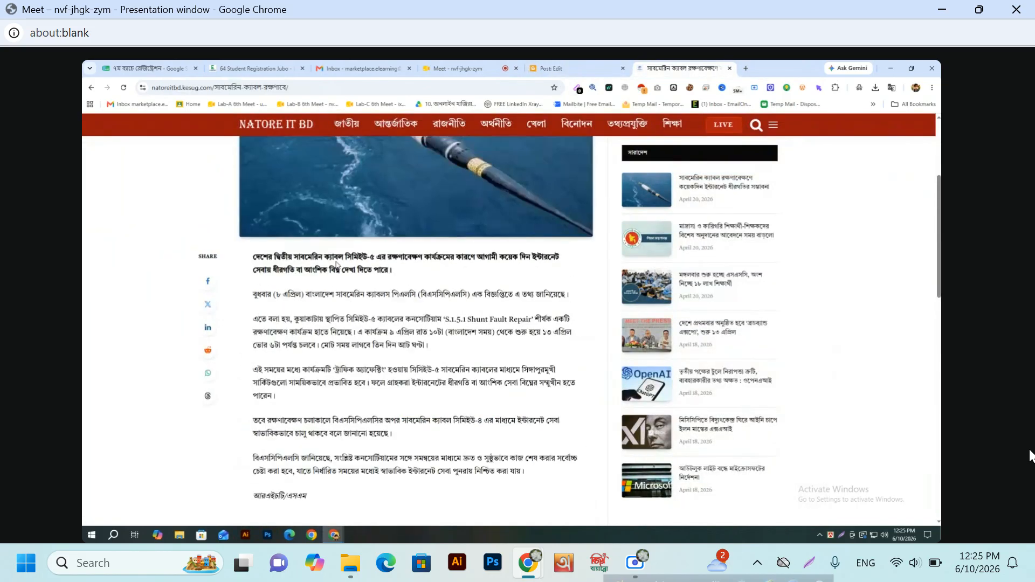
scroll(336, 264, up, 3)
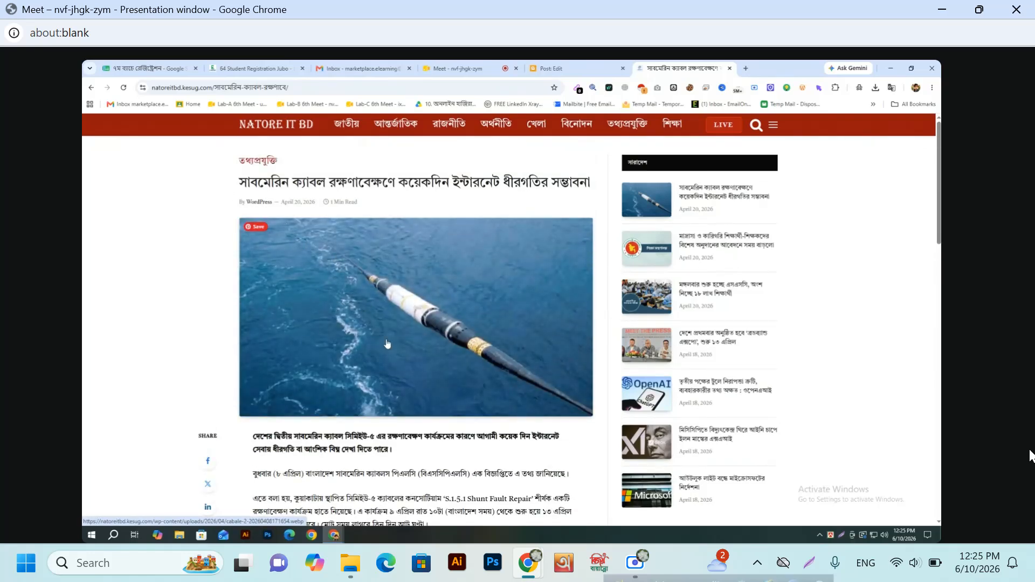
click(576, 66)
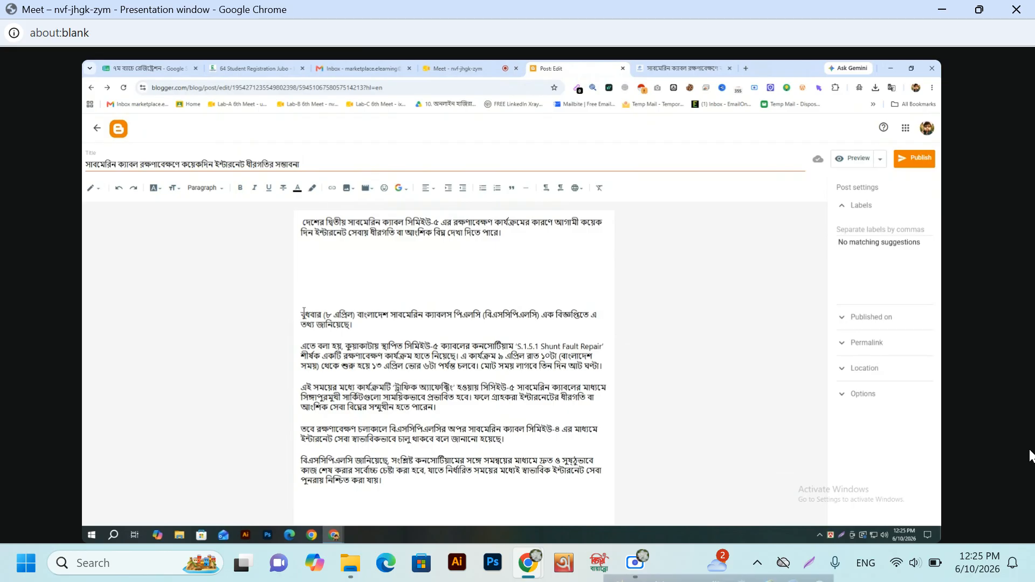
- Delete the empty lines after the post's opening paragraph and the space before its first word
key(BackSpace)
key(BackSpace)
key(BackSpace)
key(BackSpace)
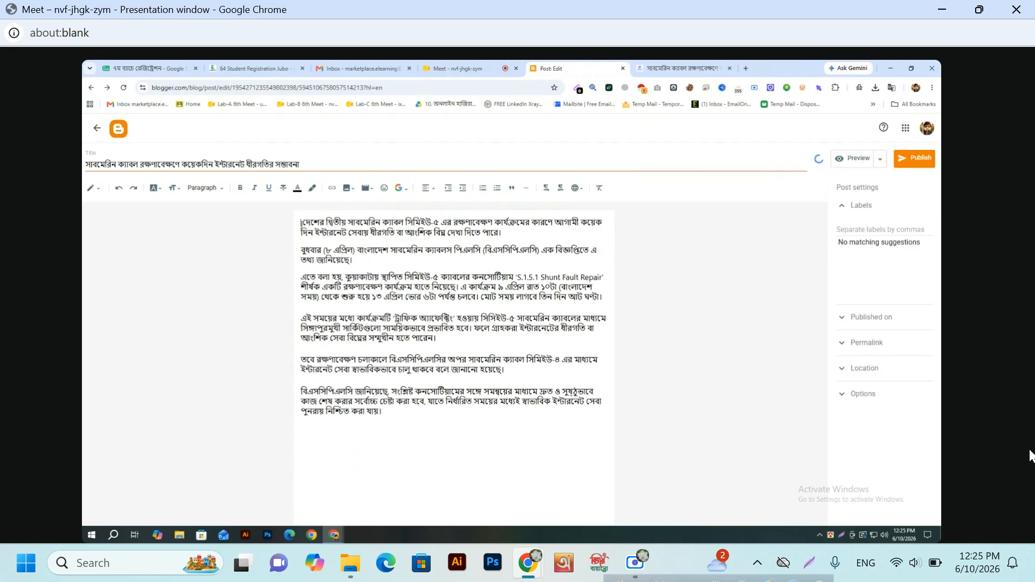
- Insert three empty lines above the post's opening paragraph
key(Return)
key(Return)
key(Return)
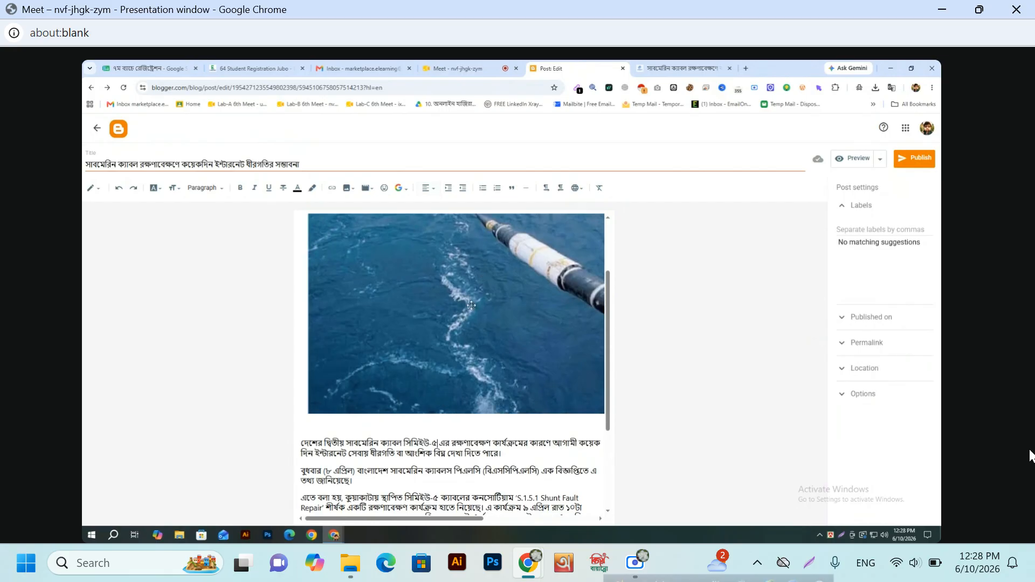
- Review the submarine cable image and the article text below it in the post draft
scroll(426, 366, down, 5)
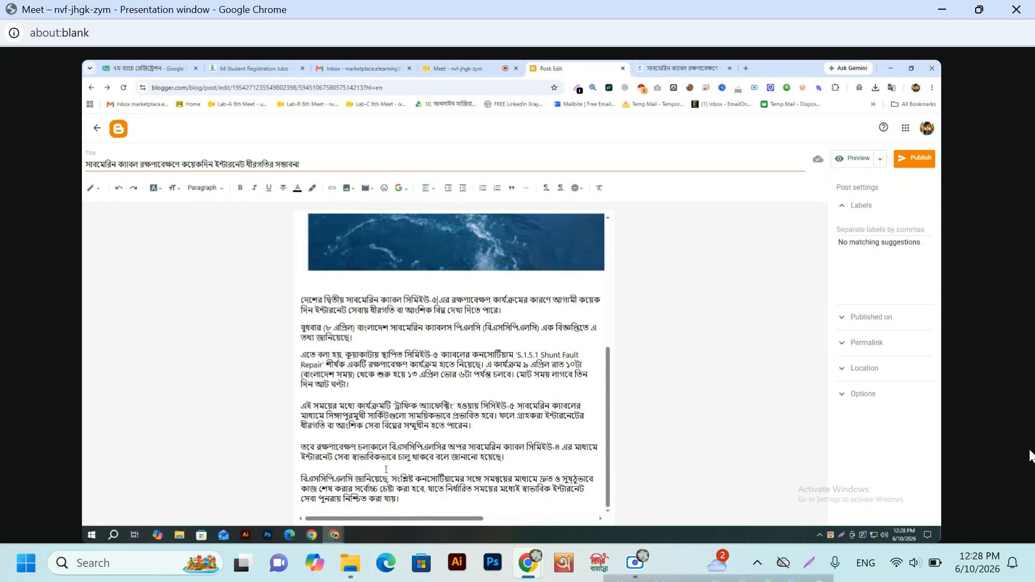
scroll(386, 470, up, 7)
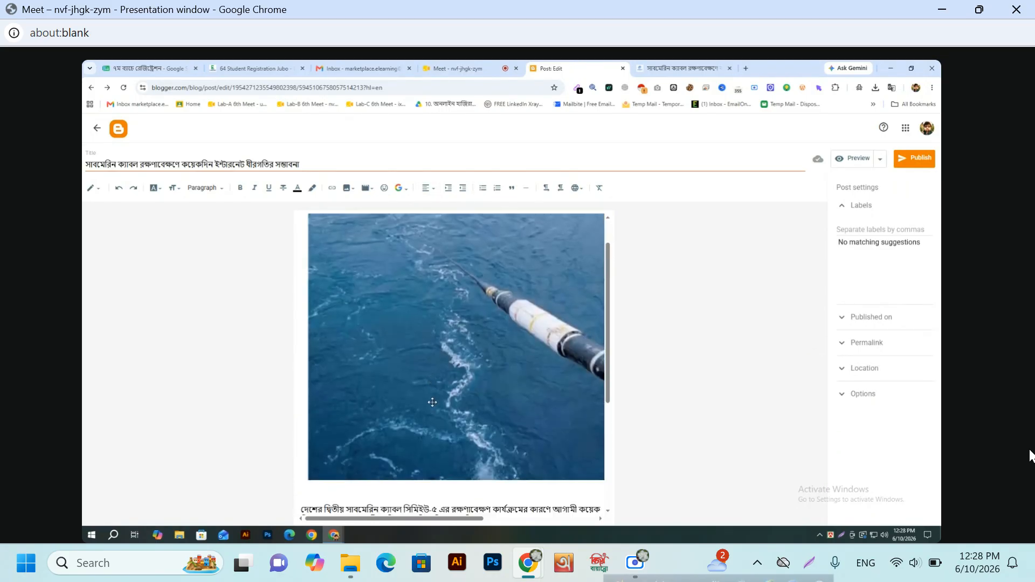
scroll(432, 402, down, 7)
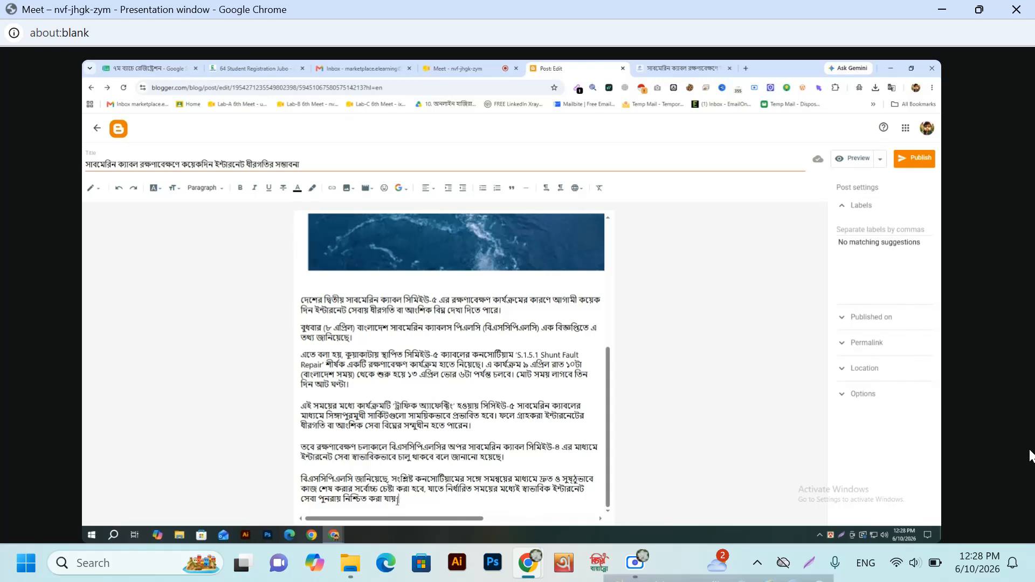
- Inspect the input language list and the link options for the post's last word, closing both without changes
drag(397, 500, 386, 502)
click(576, 188)
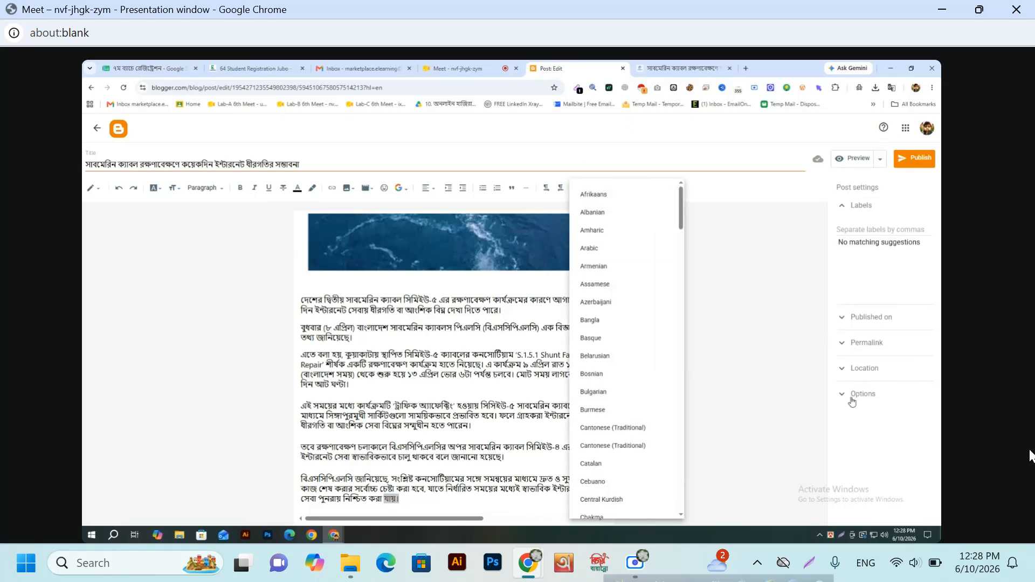
click(776, 372)
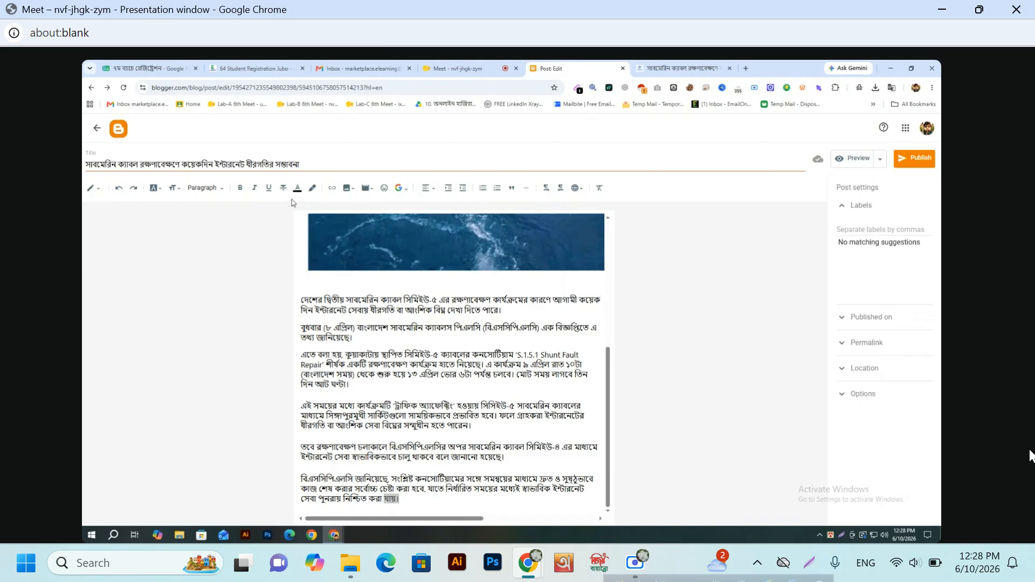
click(333, 189)
click(477, 311)
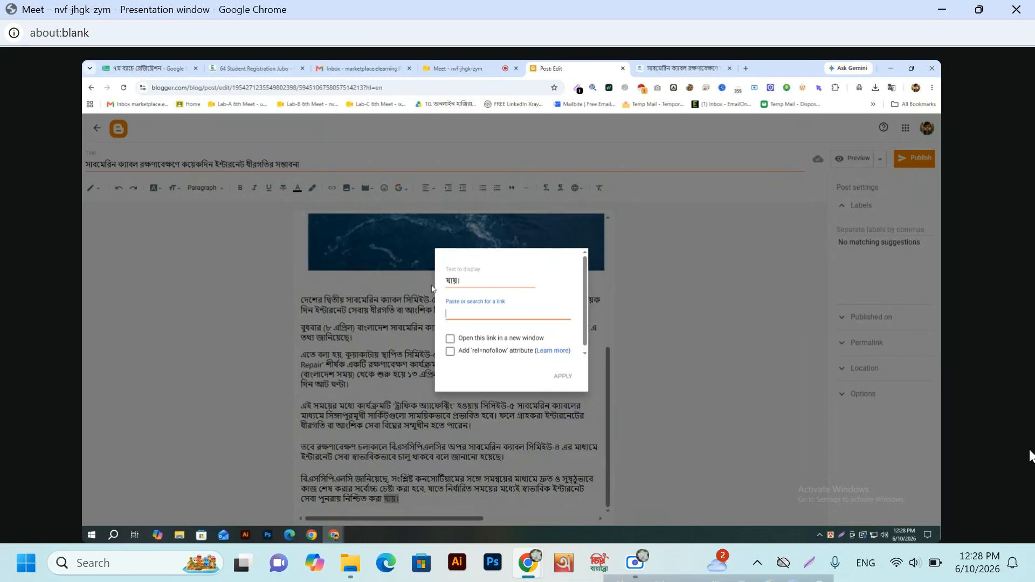
click(645, 285)
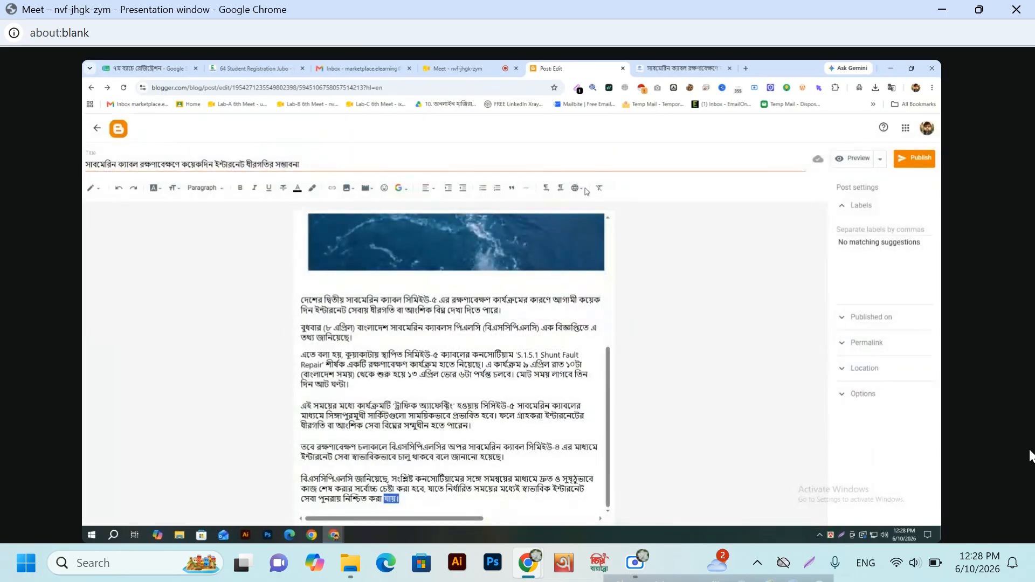
click(577, 189)
scroll(599, 399, down, 20)
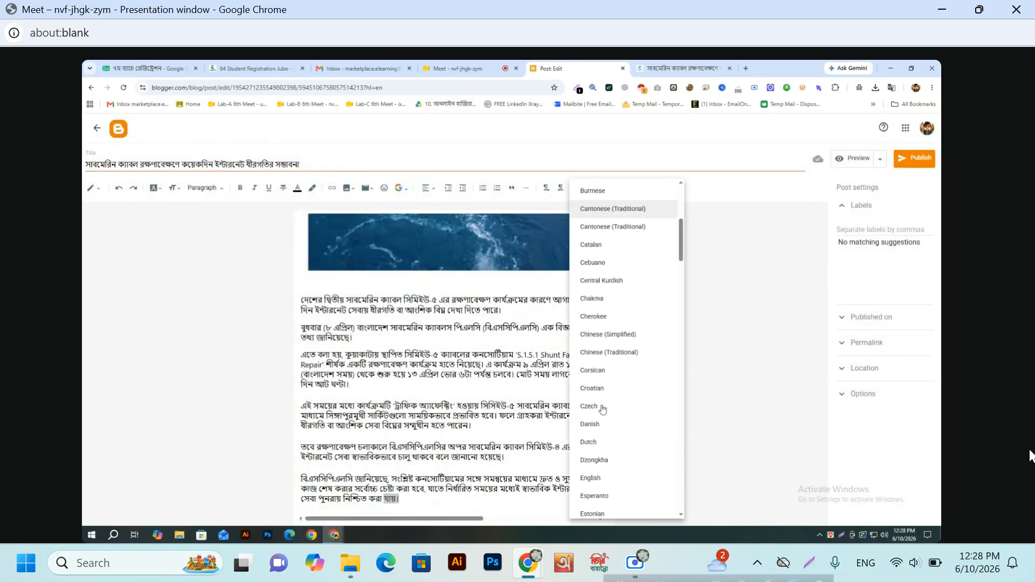
scroll(593, 407, down, 15)
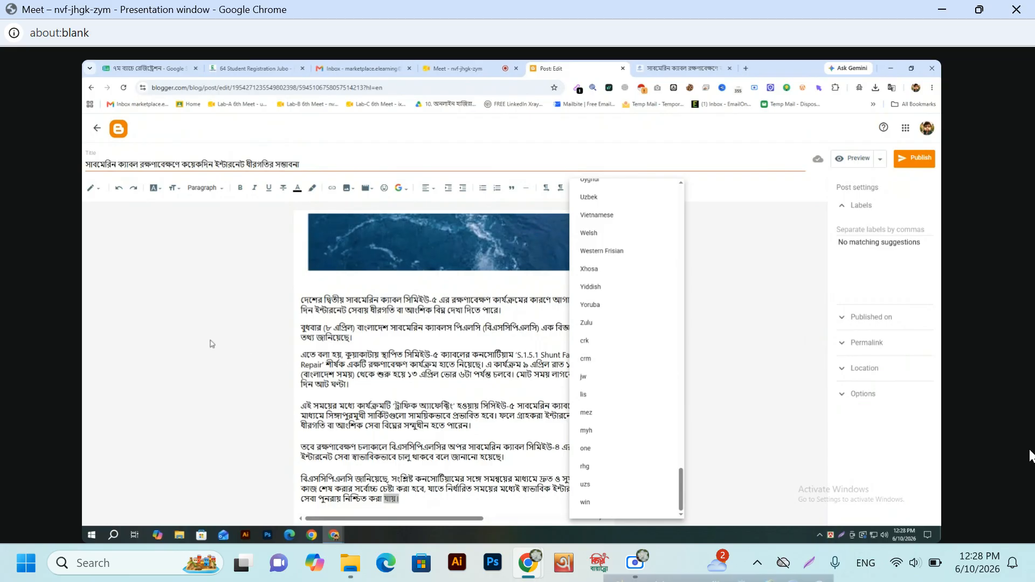
click(141, 322)
scroll(479, 348, up, 5)
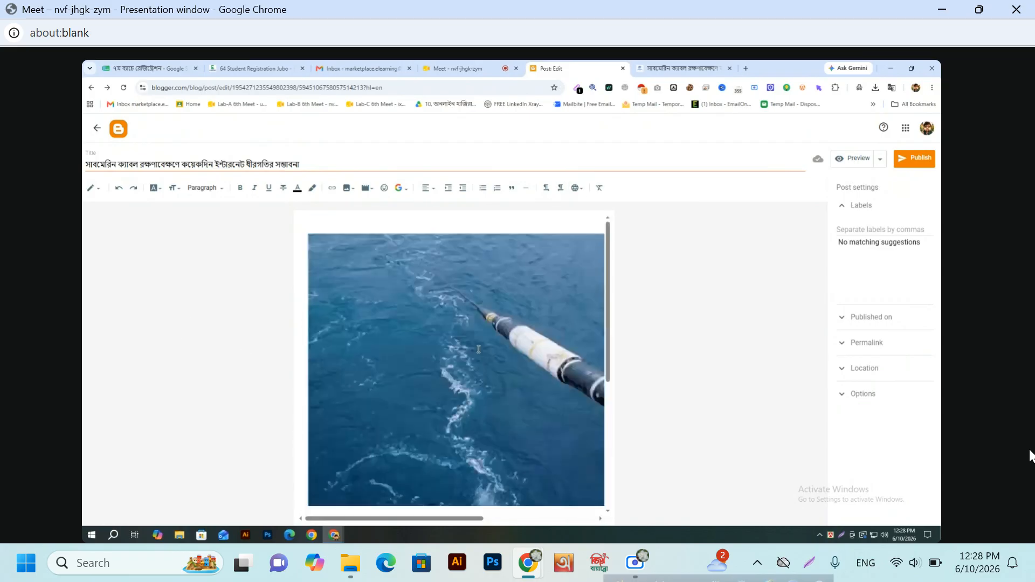
- Inspect the post's permalink options and location settings, leaving only the location section expanded
click(873, 211)
click(878, 231)
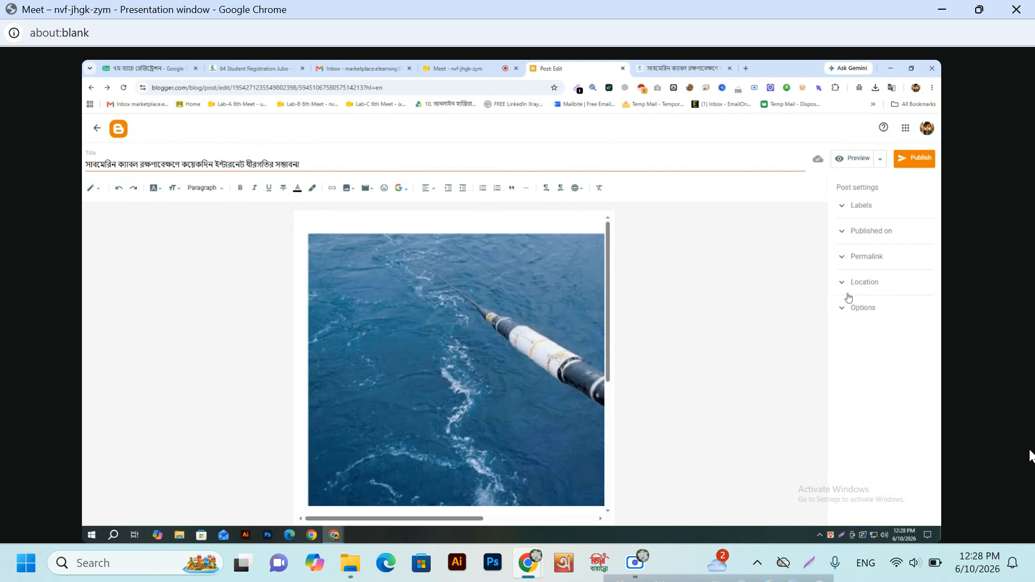
click(865, 259)
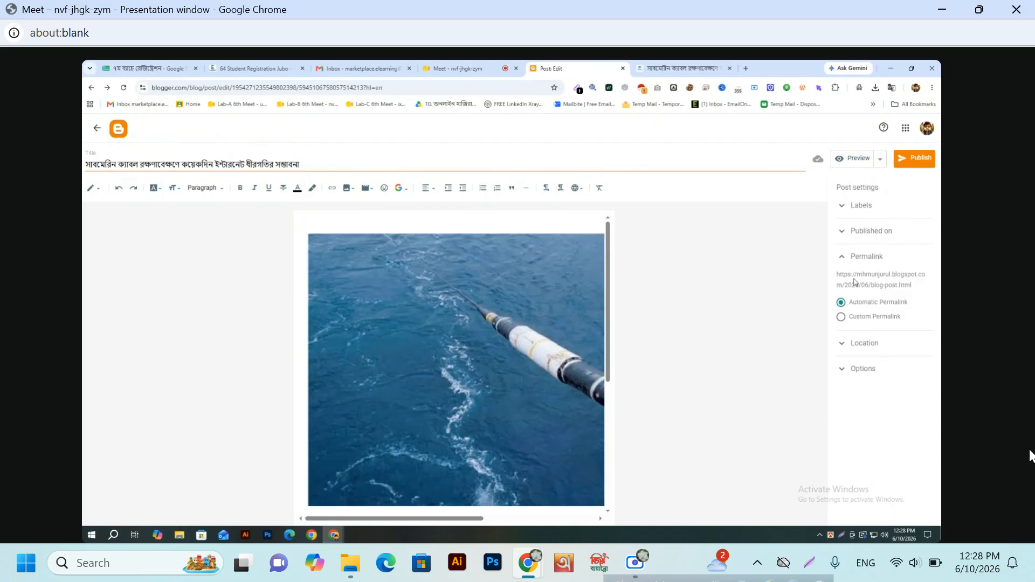
click(874, 261)
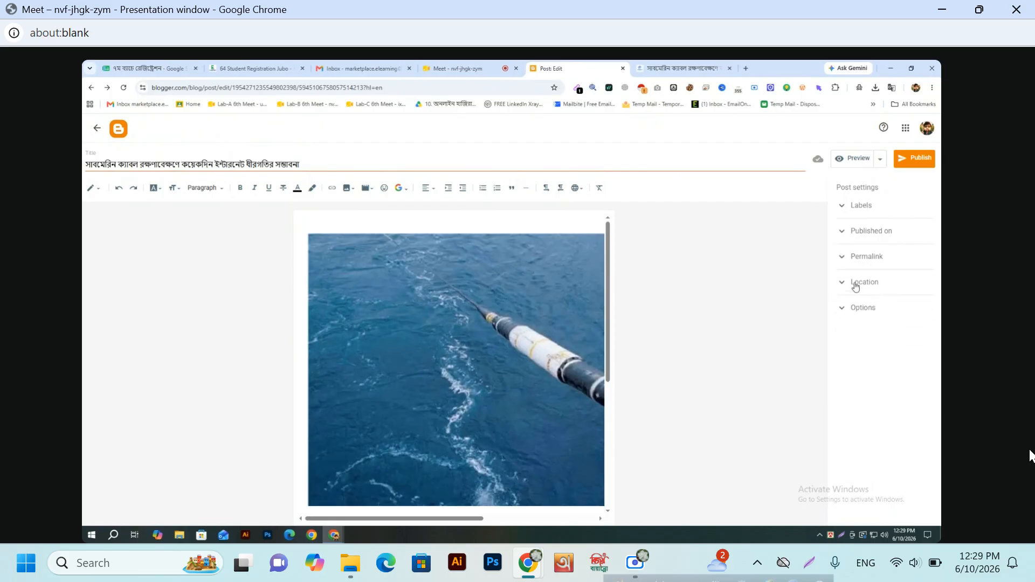
click(860, 286)
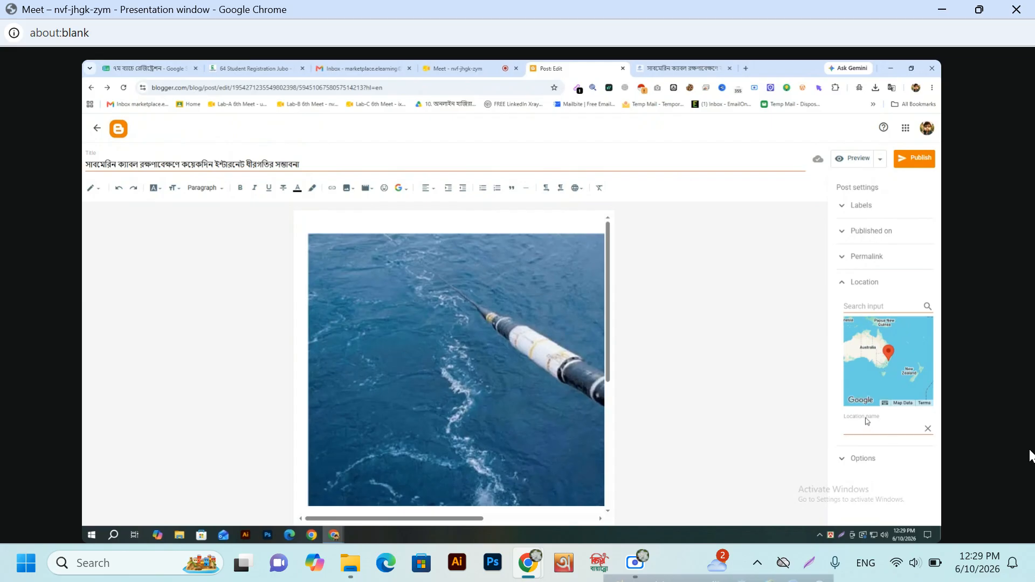
- Compare the draft's image and text with the source submarine cable article, and return to the post draft
scroll(414, 374, down, 5)
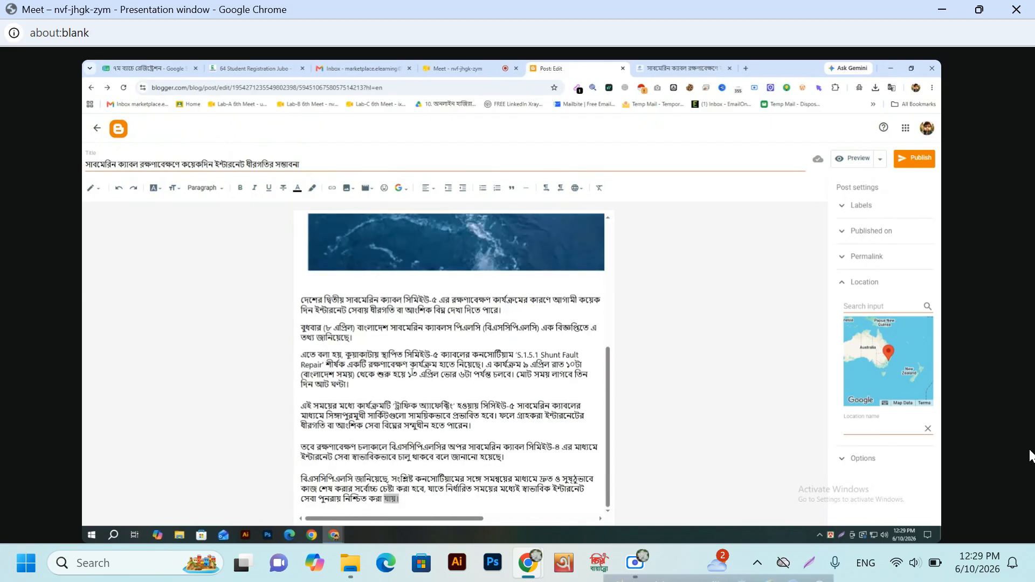
click(439, 374)
scroll(398, 342, up, 5)
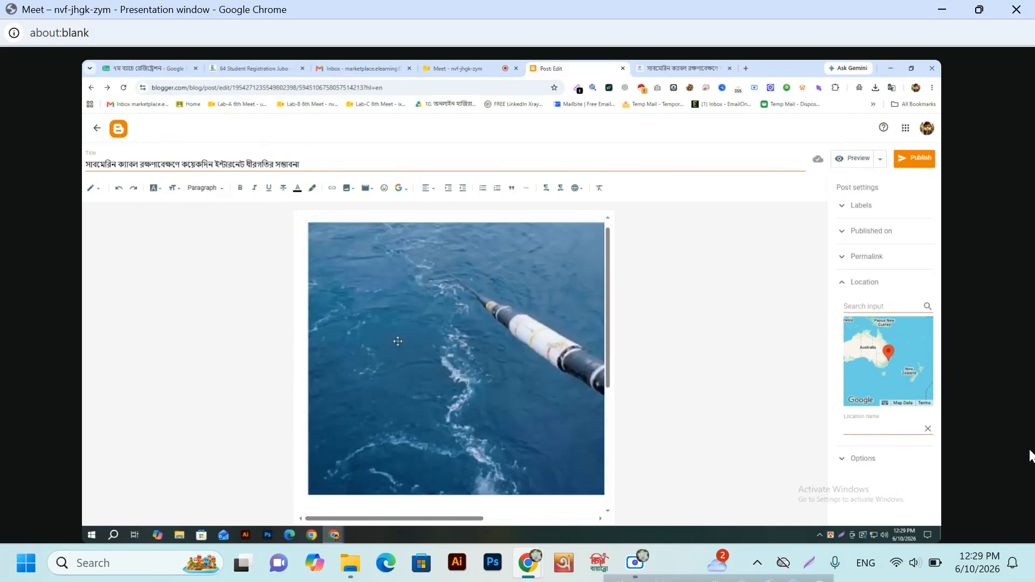
scroll(401, 339, down, 5)
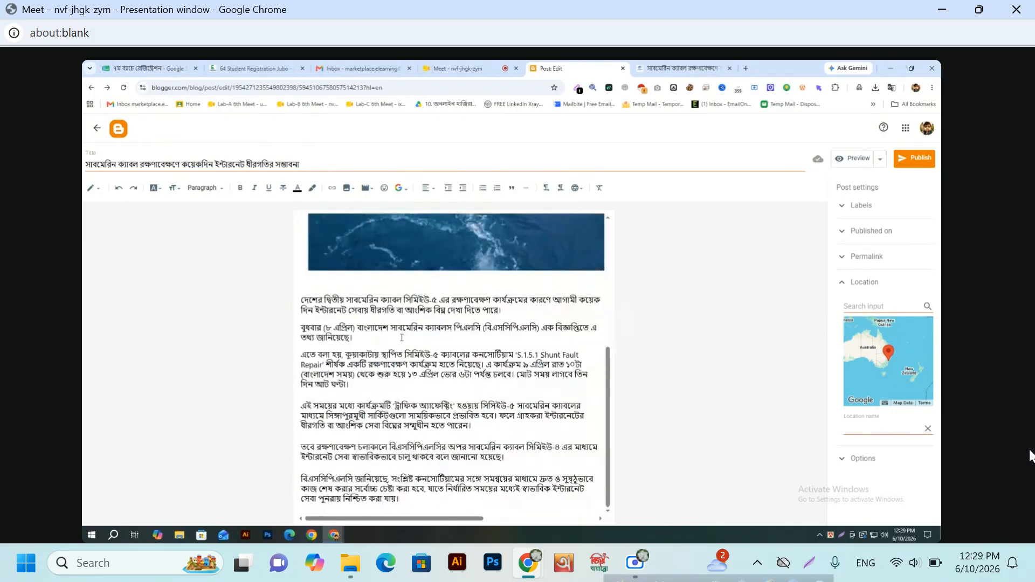
click(673, 68)
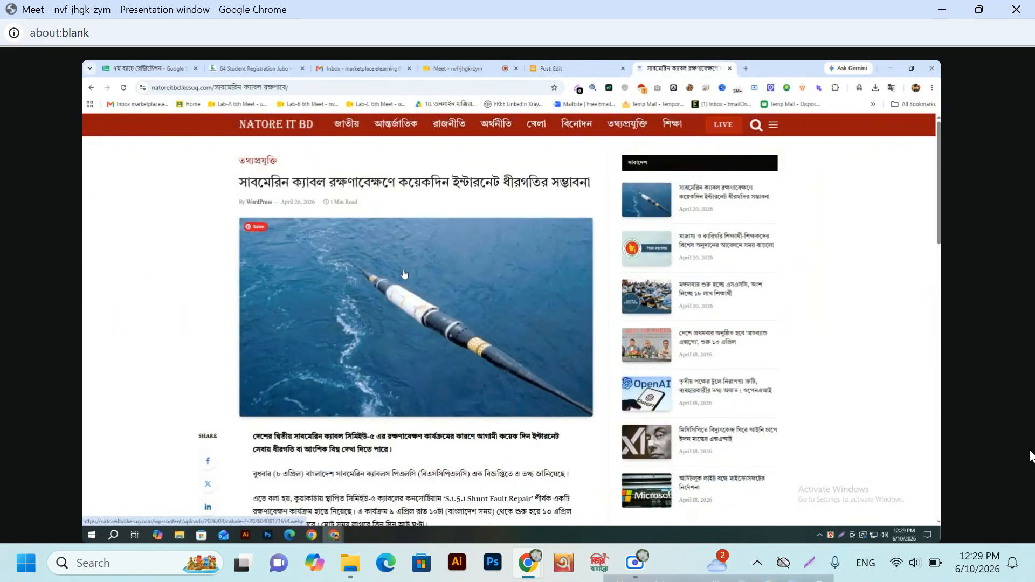
scroll(399, 276, down, 3)
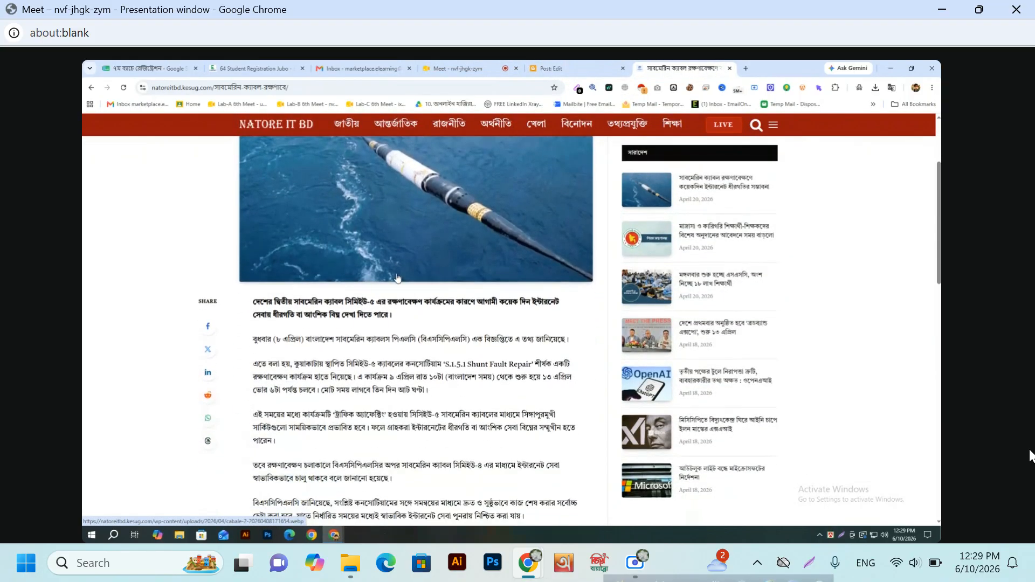
scroll(396, 280, down, 1)
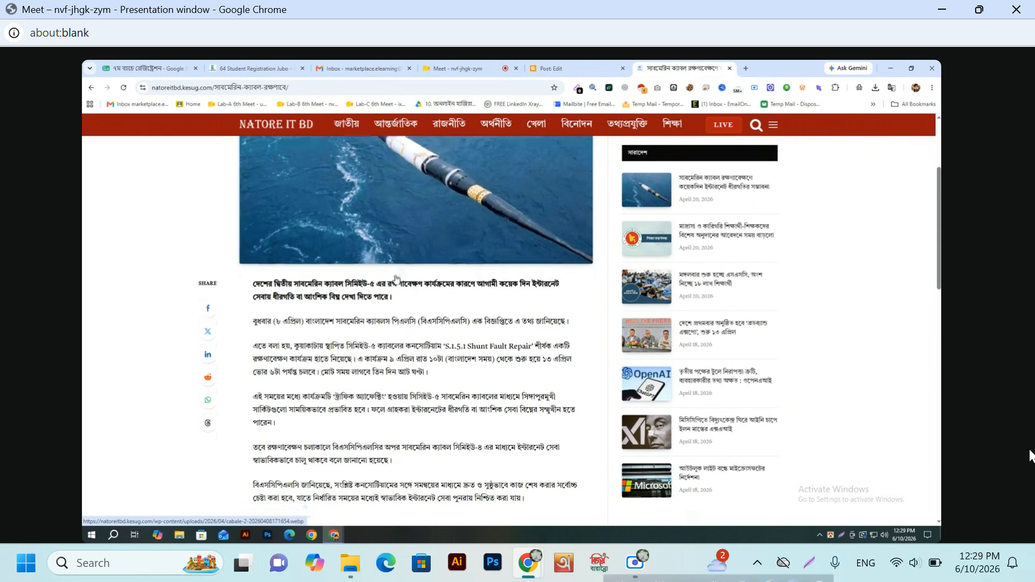
scroll(397, 280, up, 3)
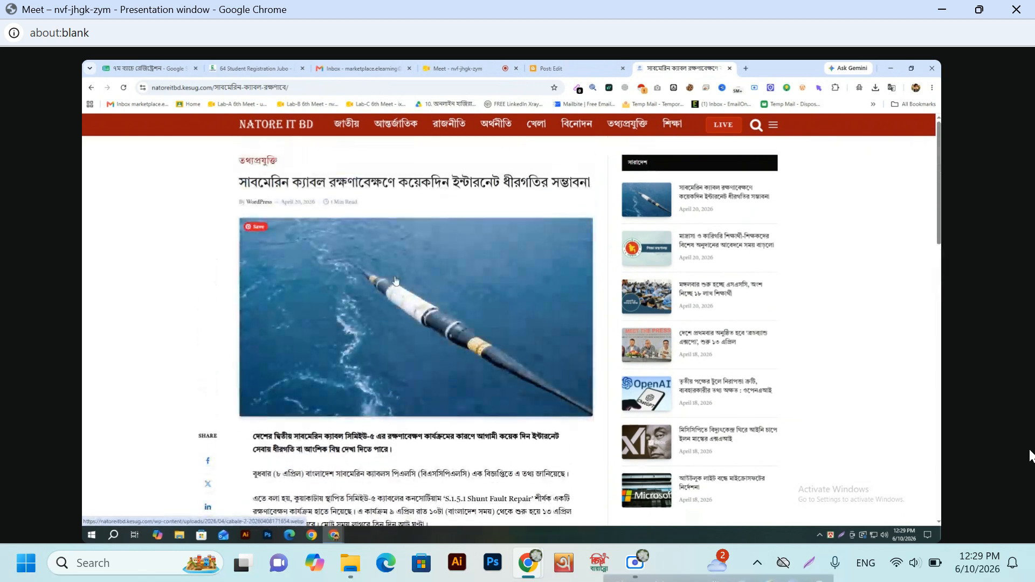
scroll(396, 280, down, 3)
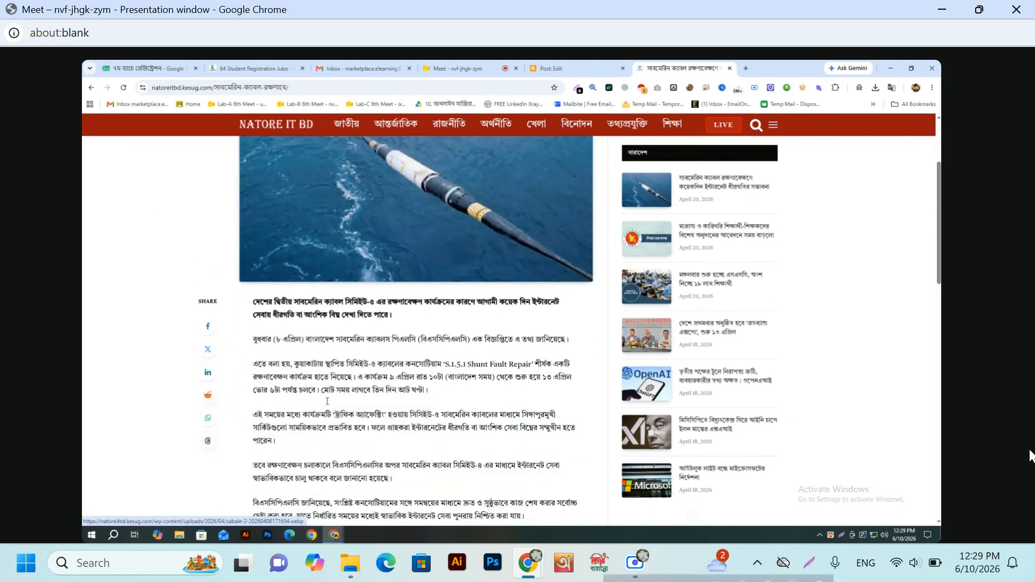
scroll(360, 442, up, 4)
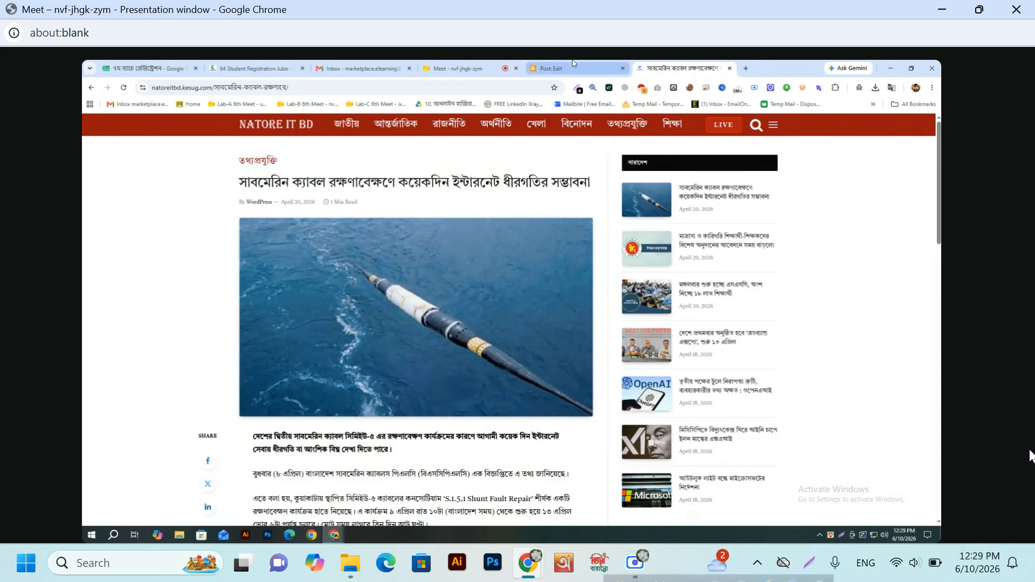
click(573, 64)
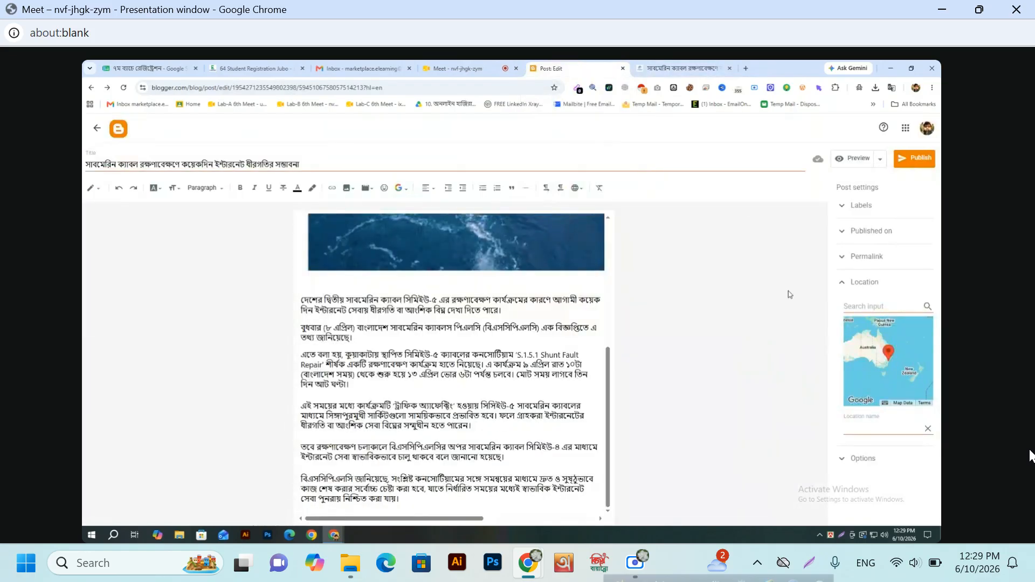
- Enter bangladesh in the post's location search, cut it from there and paste it as the location name
click(851, 307)
text(ban)
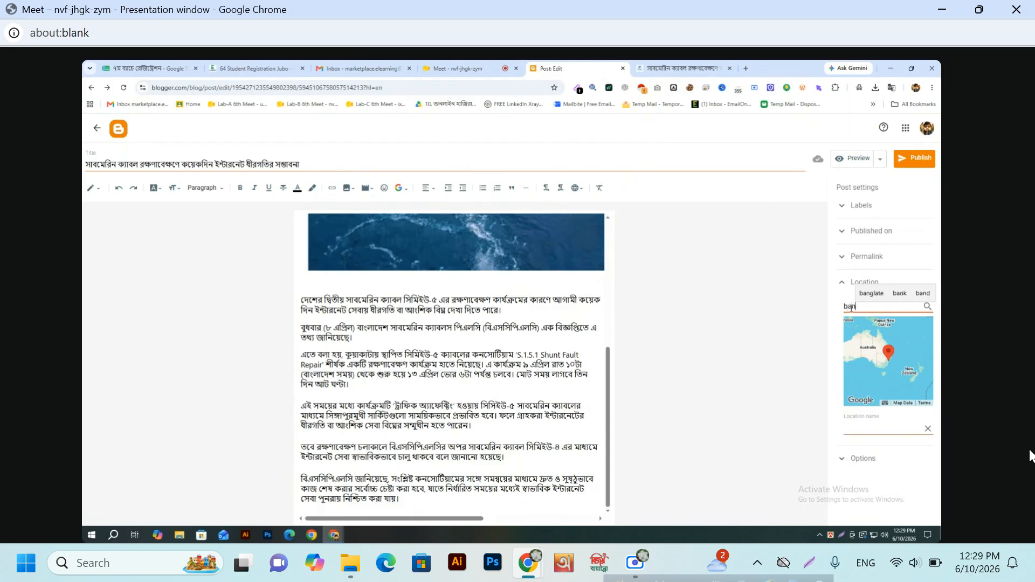
text(gla)
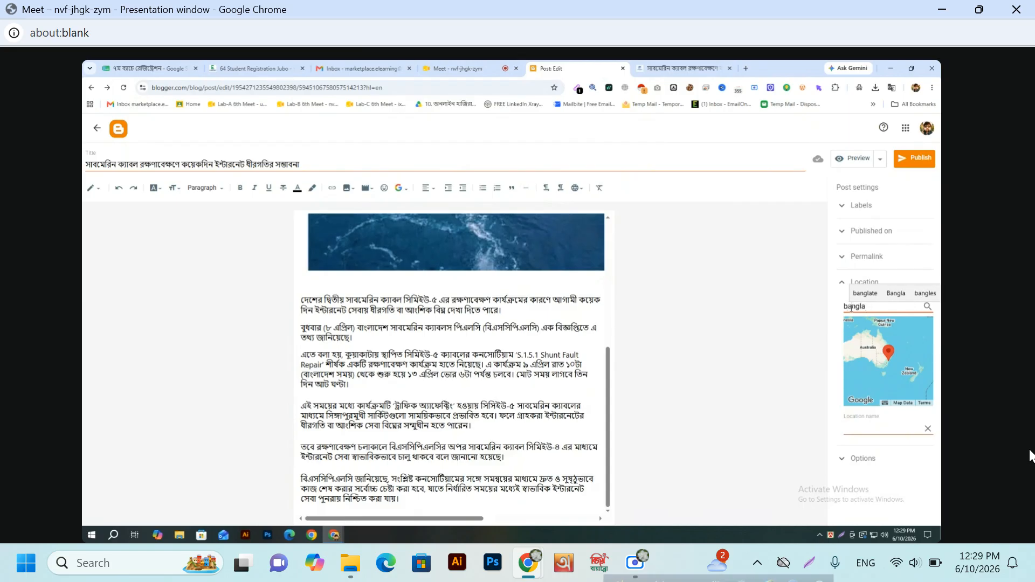
text(desh)
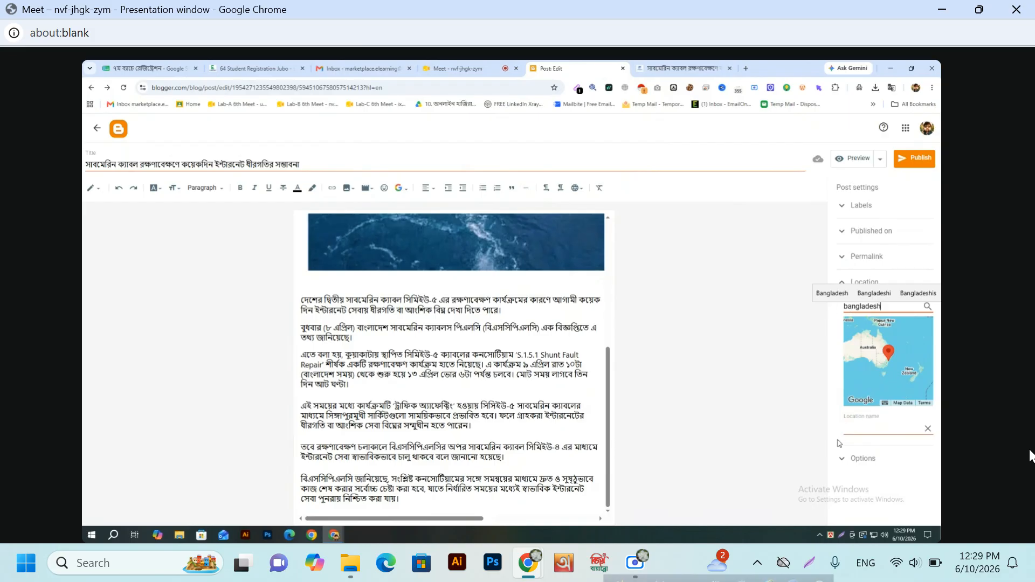
drag(885, 307, 828, 311)
key(ctrl+c)
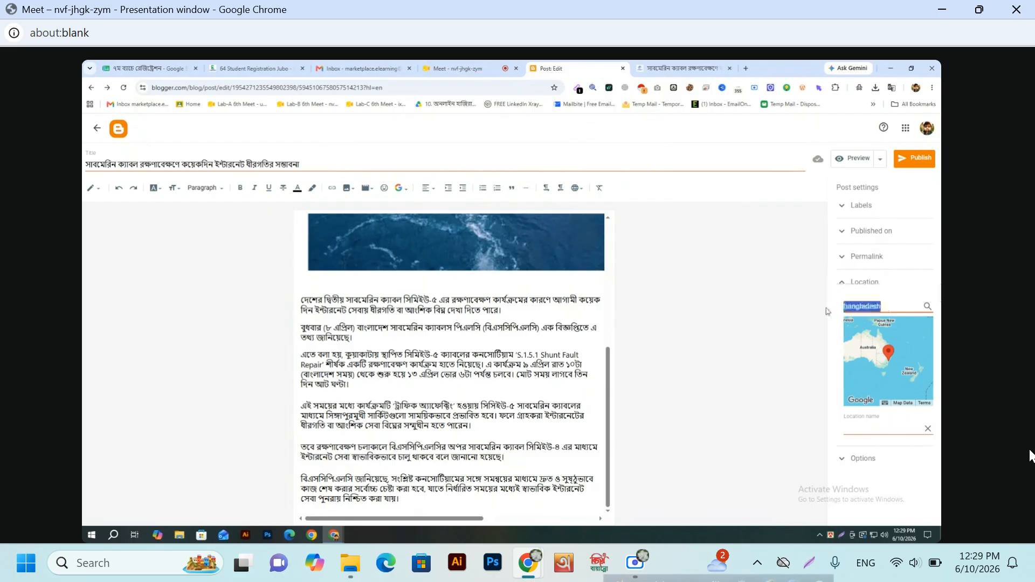
key(BackSpace)
click(886, 426)
key(ctrl+v)
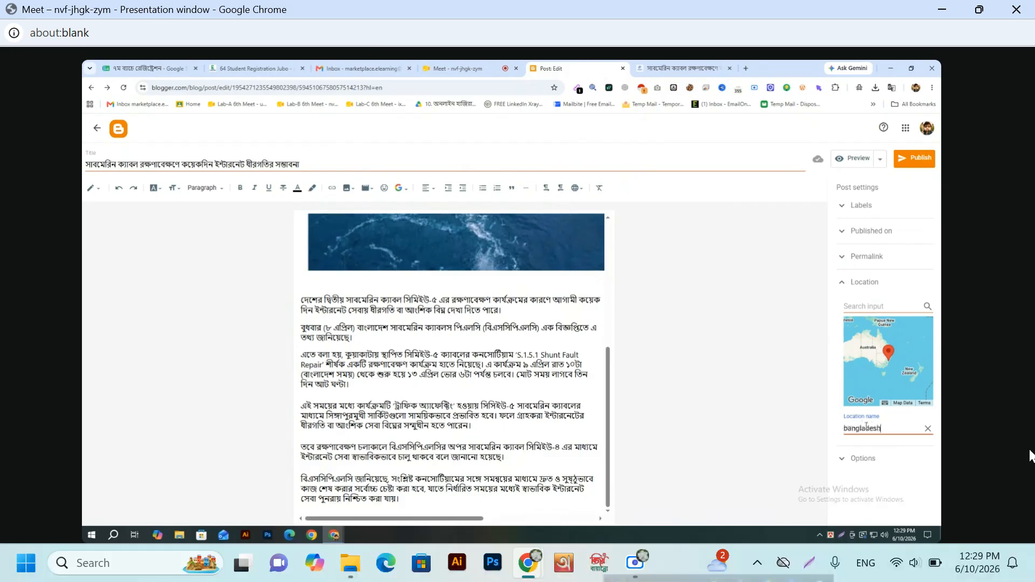
- Clear the post's location name and collapse the location settings
click(889, 449)
click(888, 430)
click(891, 446)
click(928, 428)
click(844, 285)
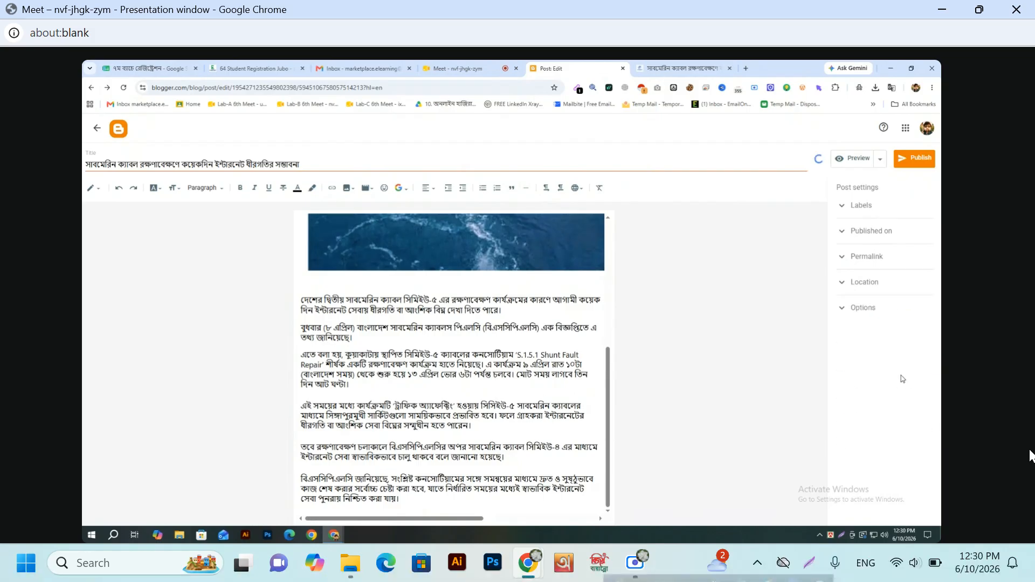
- Check the reader comment options, and preview the post to review its image and text layout
click(861, 308)
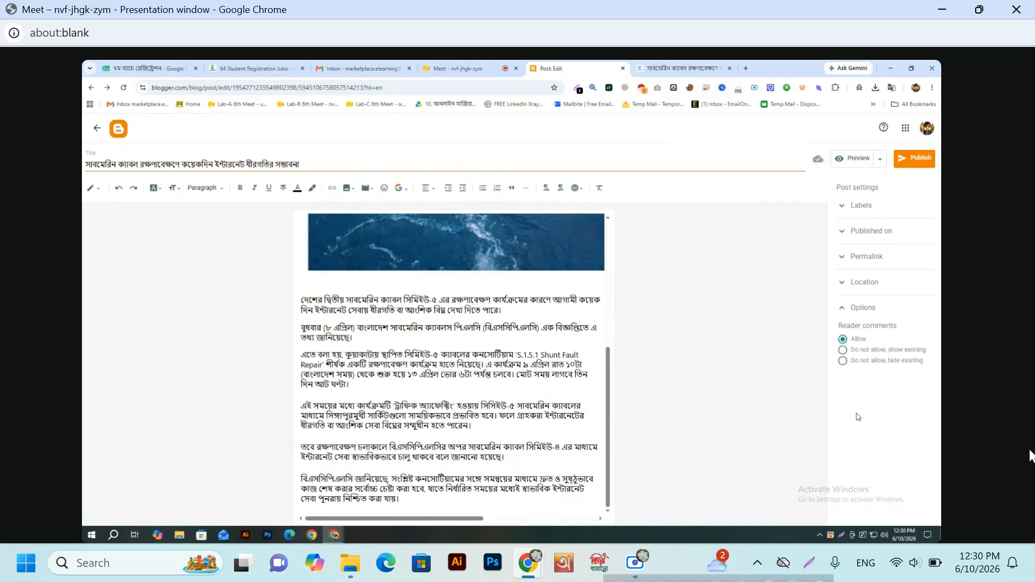
click(854, 164)
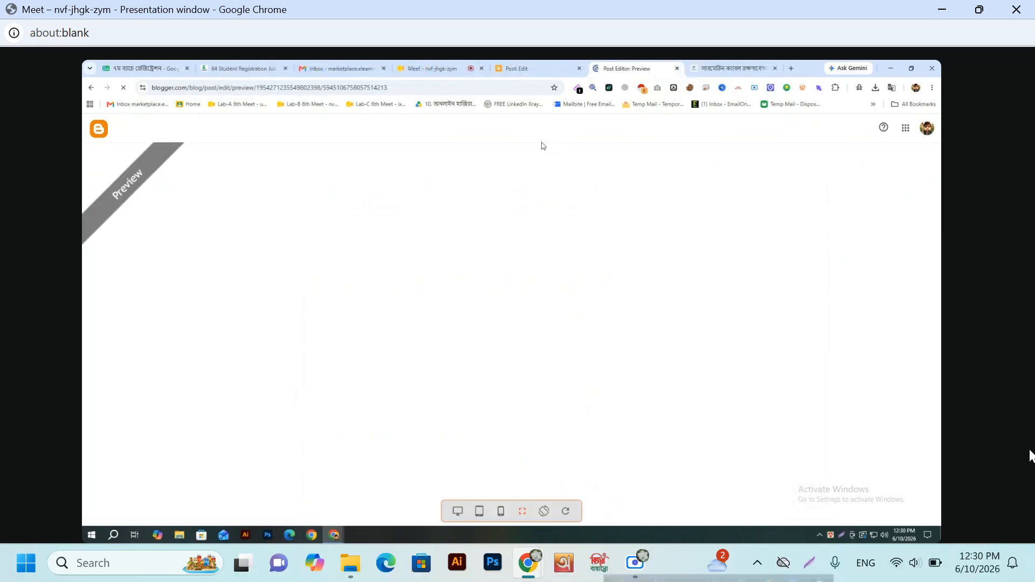
scroll(438, 236, down, 10)
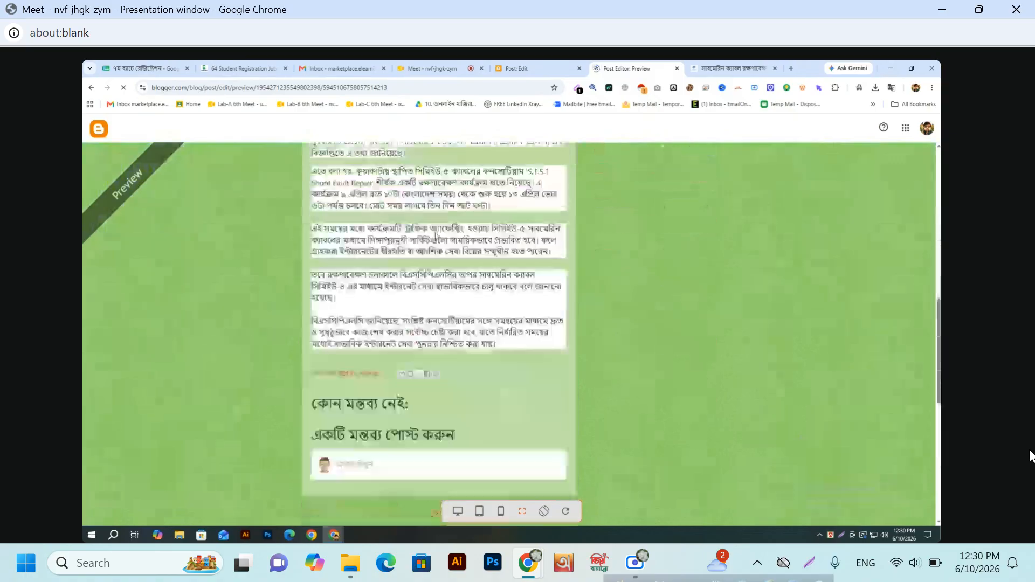
scroll(438, 236, down, 3)
scroll(438, 236, up, 15)
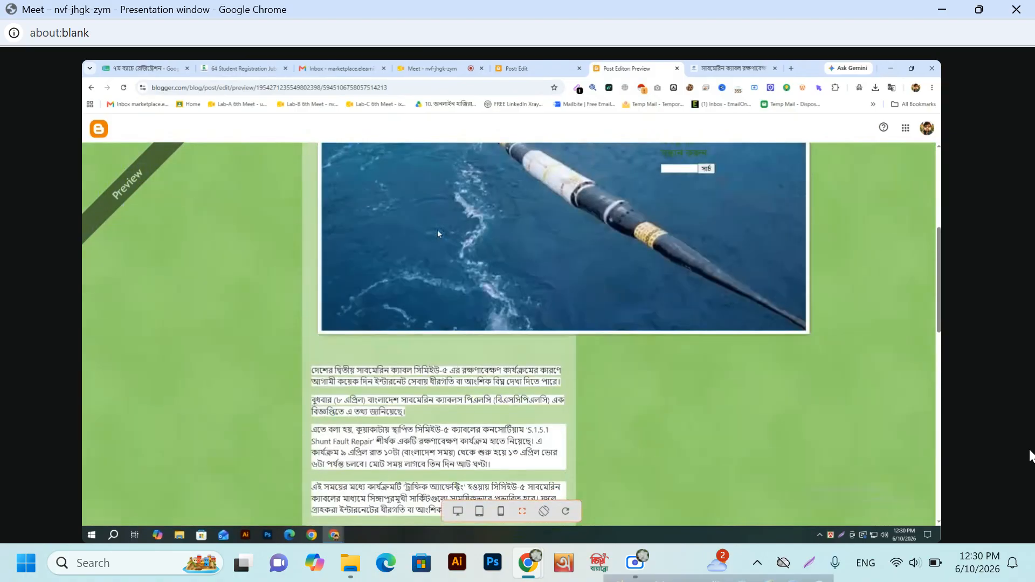
scroll(438, 234, down, 3)
scroll(485, 221, up, 2)
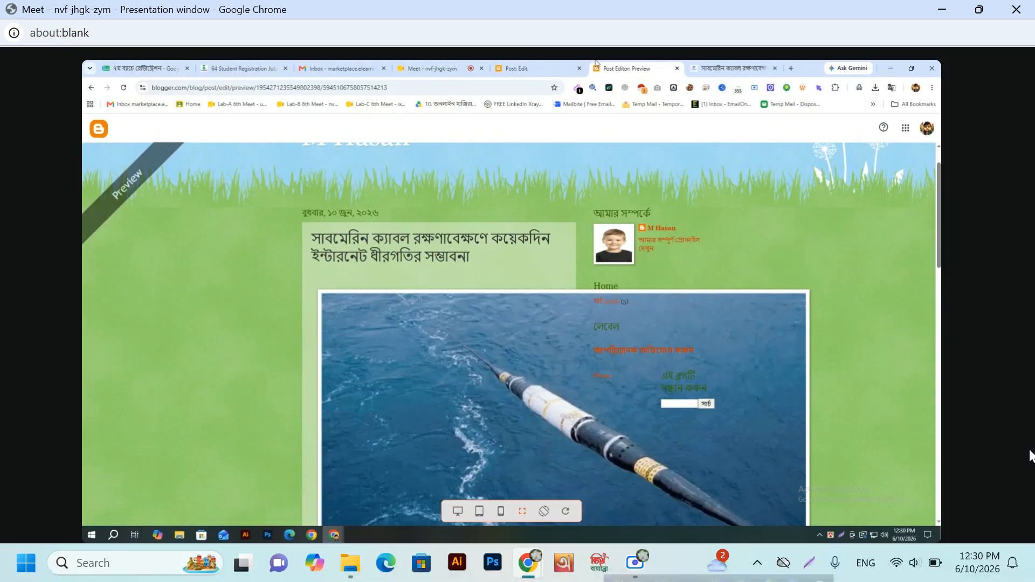
- Return to the post draft from the preview and select the submarine cable image
click(538, 63)
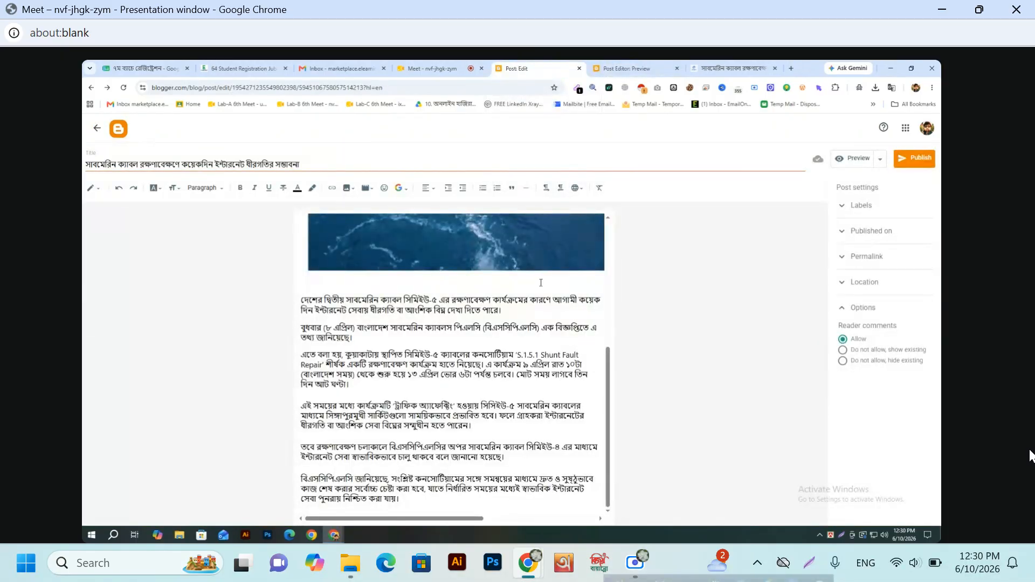
scroll(541, 283, up, 5)
scroll(589, 356, down, 1)
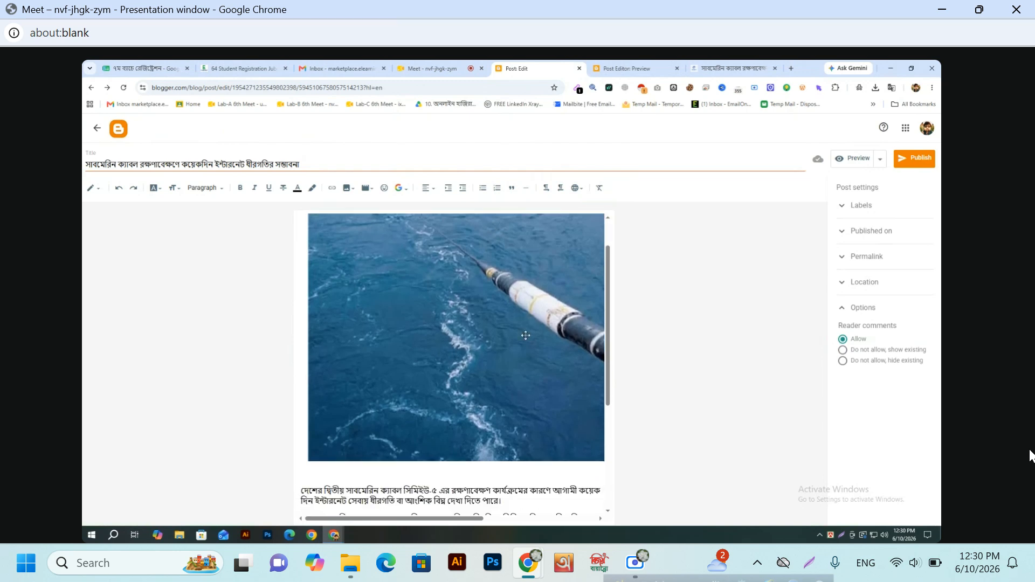
scroll(588, 356, up, 1)
click(597, 343)
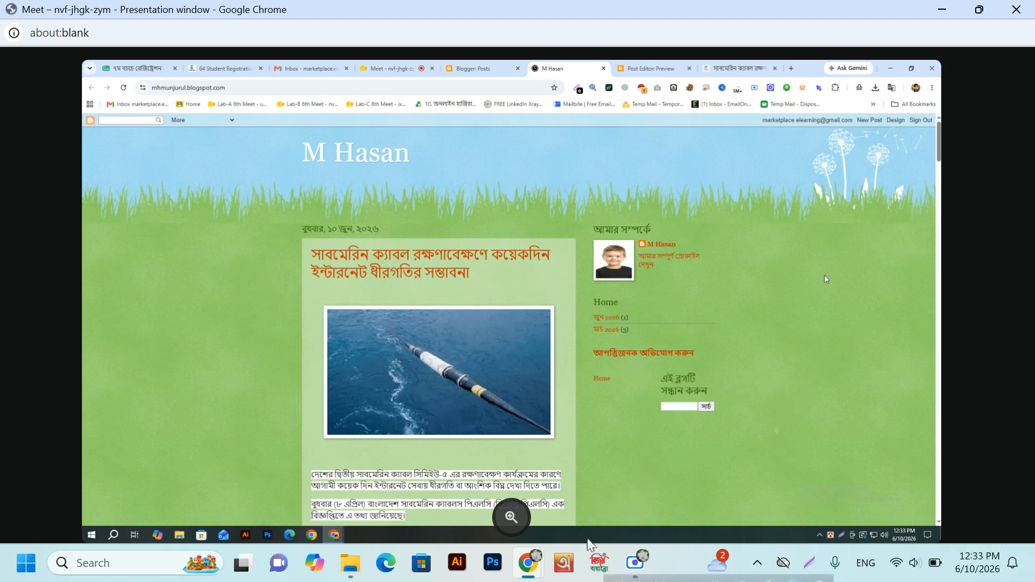
mouse_move(637, 567)
click(640, 564)
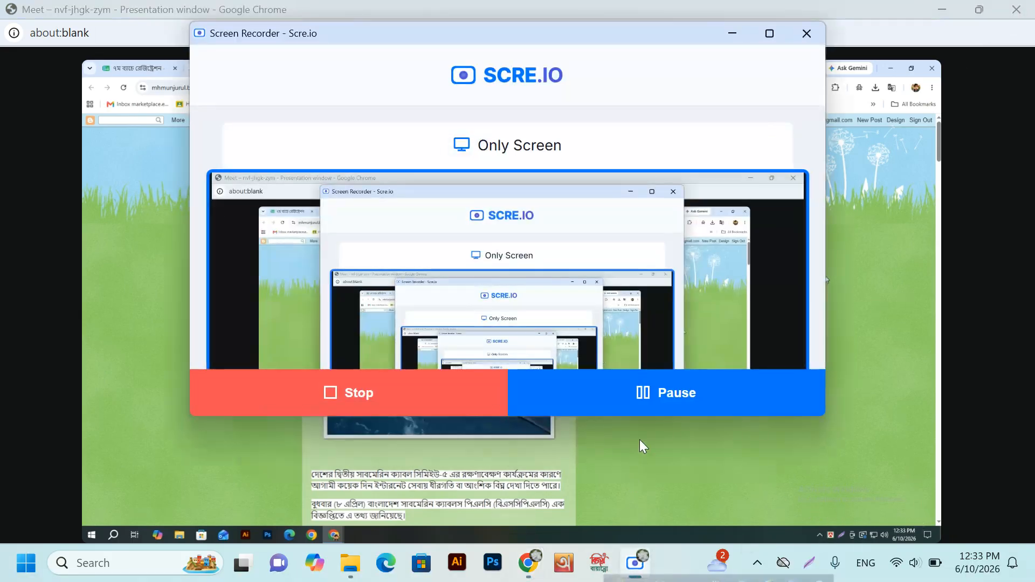